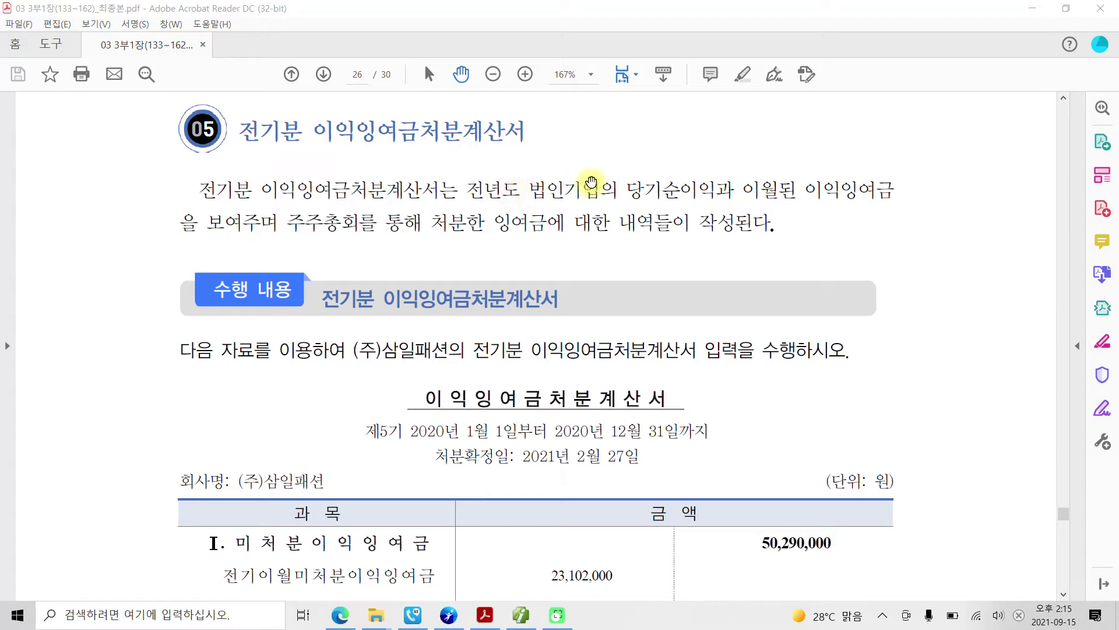
Step: Read the introduction to 전기분 이익잉여금처분계산서 and find the 당기순이익 row in the (주)삼일패션 example statement
{"action": "left_click", "coordinate": [634, 190]}
{"action": "left_click_drag", "start_coordinate": [633, 191], "coordinate": [704, 190]}
{"action": "left_click", "coordinate": [320, 226]}
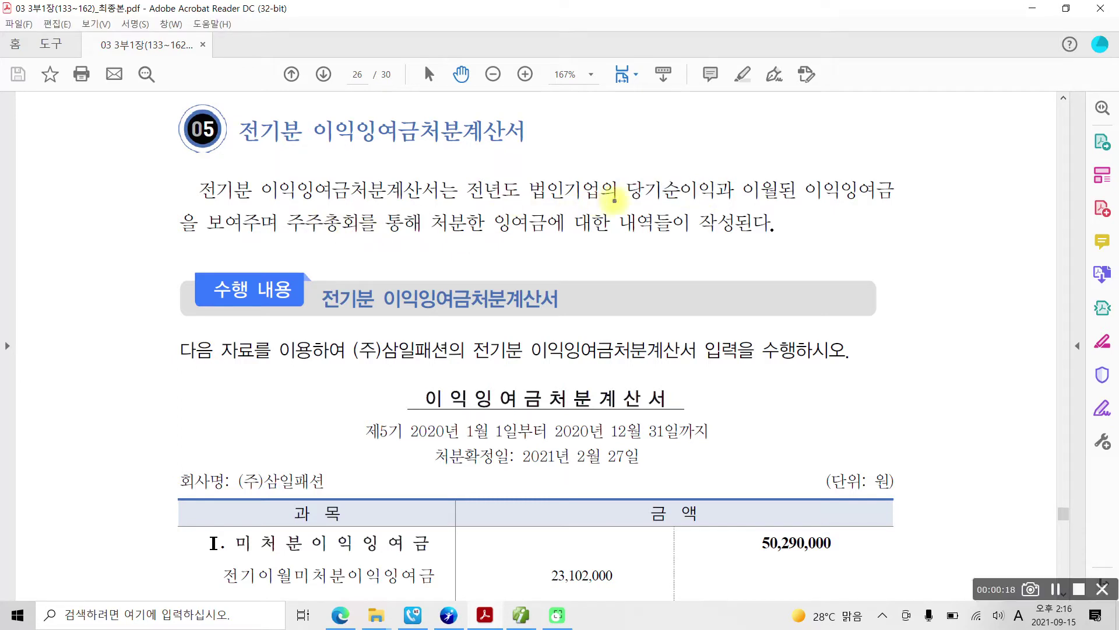
{"action": "left_click_drag", "start_coordinate": [616, 171], "coordinate": [688, 208]}
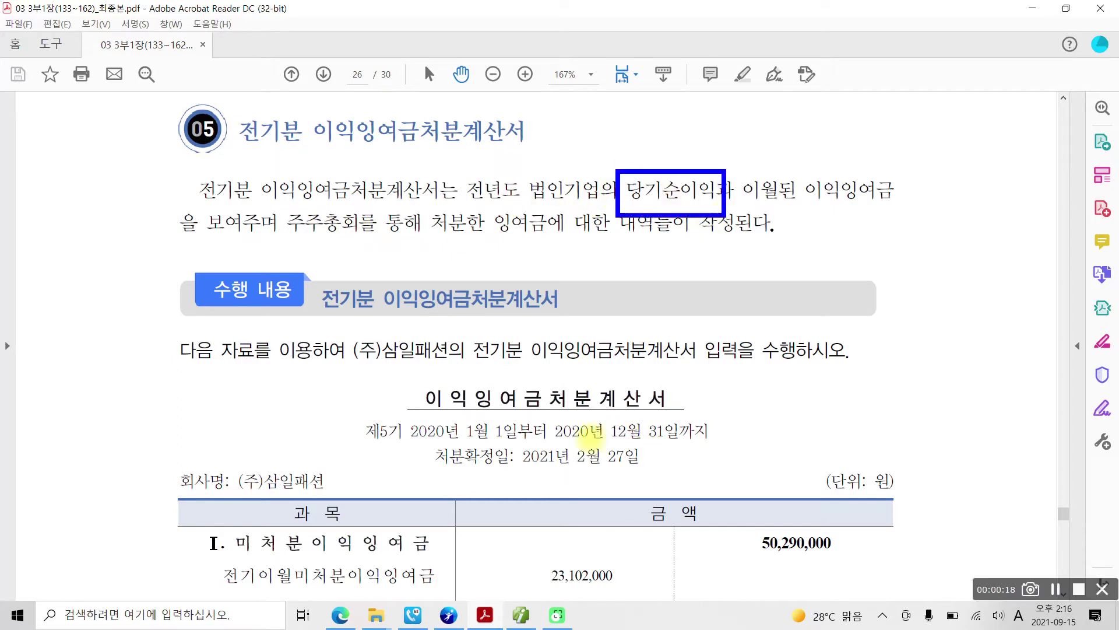
{"action": "scroll", "coordinate": [361, 225], "scroll_direction": "down", "scroll_amount": 2}
{"action": "scroll", "coordinate": [376, 227], "scroll_direction": "down", "scroll_amount": 3}
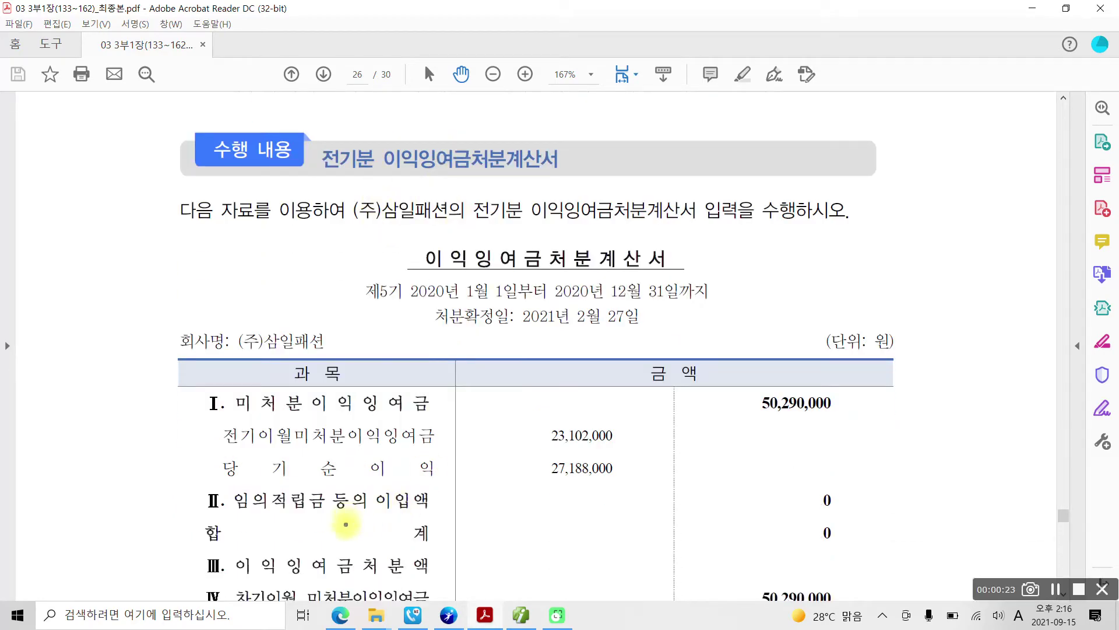
{"action": "left_click_drag", "start_coordinate": [228, 482], "coordinate": [421, 487]}
{"action": "left_click_drag", "start_coordinate": [534, 478], "coordinate": [621, 480]}
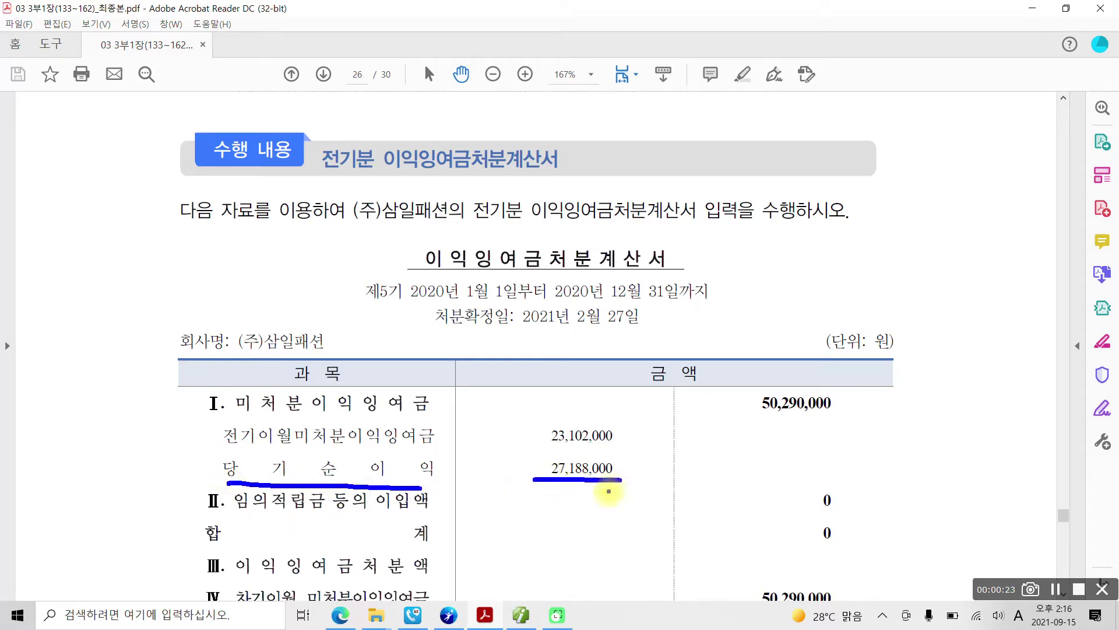
{"action": "scroll", "coordinate": [462, 150], "scroll_direction": "up", "scroll_amount": 4}
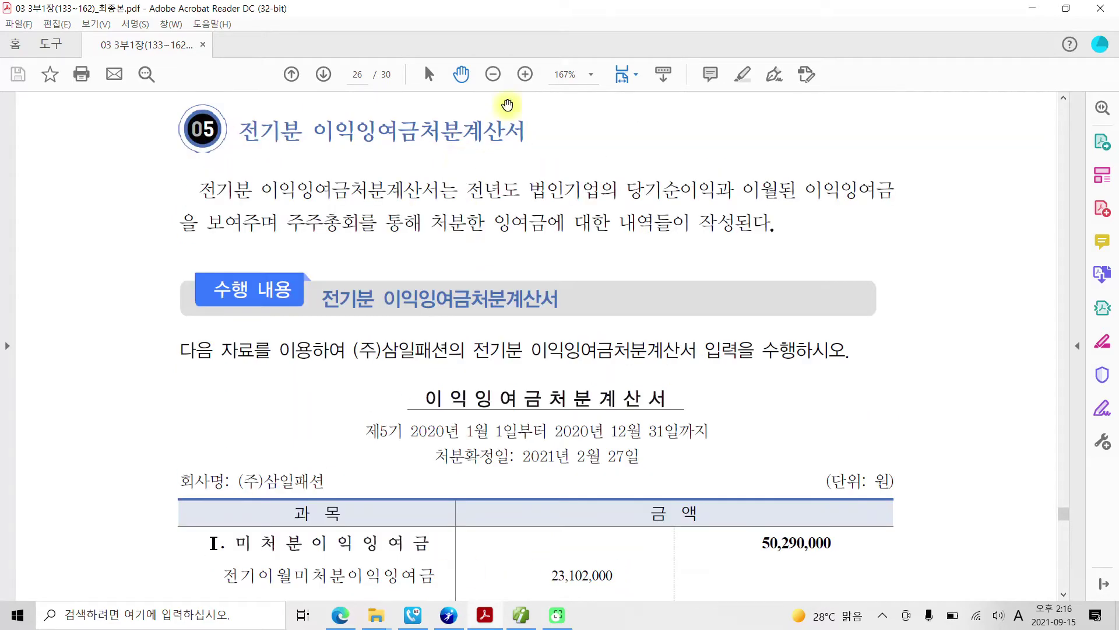
{"action": "scroll", "coordinate": [787, 251], "scroll_direction": "down", "scroll_amount": 2}
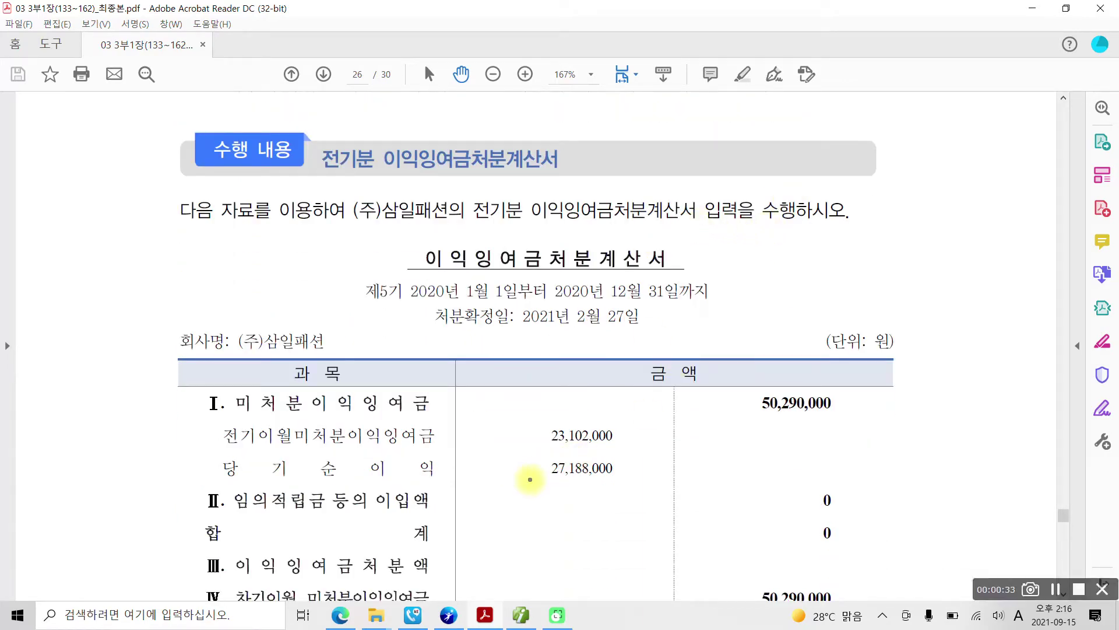
Step: Examine how 전기이월미처분이익잉여금 and 당기순이익 make up the 미처분이익잉여금 amount in the example statement
{"action": "left_click_drag", "start_coordinate": [530, 480], "coordinate": [622, 483]}
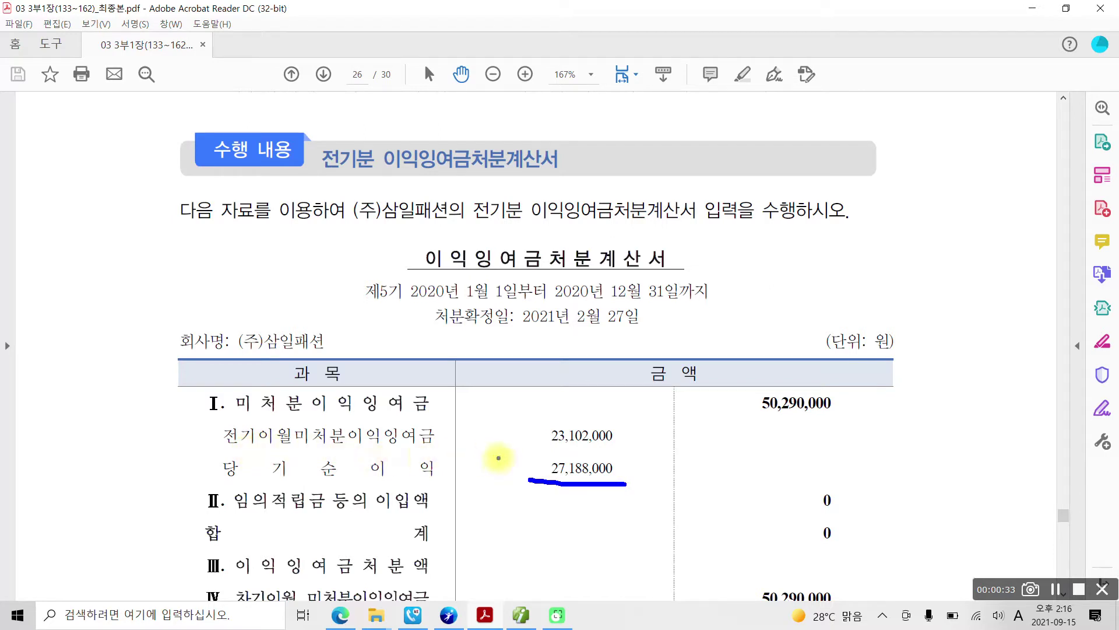
{"action": "left_click_drag", "start_coordinate": [532, 450], "coordinate": [619, 450]}
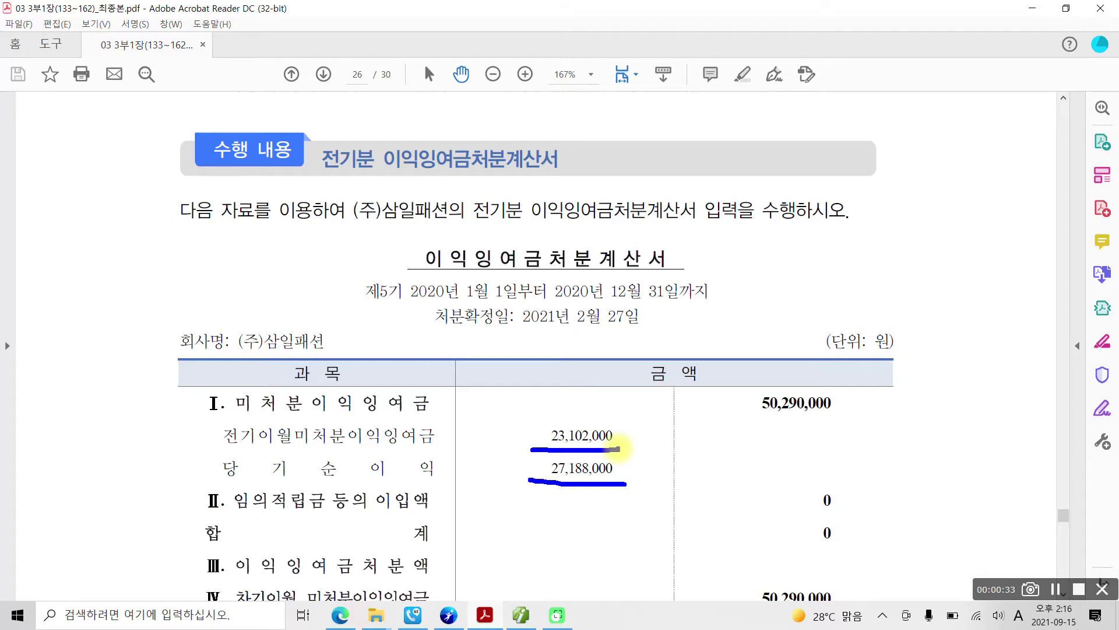
{"action": "mouse_move", "coordinate": [431, 419]}
{"action": "left_mouse_down"}
{"action": "mouse_move", "coordinate": [436, 440]}
{"action": "mouse_move", "coordinate": [453, 443]}
{"action": "left_mouse_up"}
{"action": "mouse_move", "coordinate": [465, 423]}
{"action": "left_mouse_down"}
{"action": "mouse_move", "coordinate": [459, 446]}
{"action": "mouse_move", "coordinate": [472, 430]}
{"action": "mouse_move", "coordinate": [463, 420]}
{"action": "mouse_move", "coordinate": [490, 448]}
{"action": "mouse_move", "coordinate": [515, 432]}
{"action": "mouse_move", "coordinate": [500, 459]}
{"action": "left_mouse_up"}
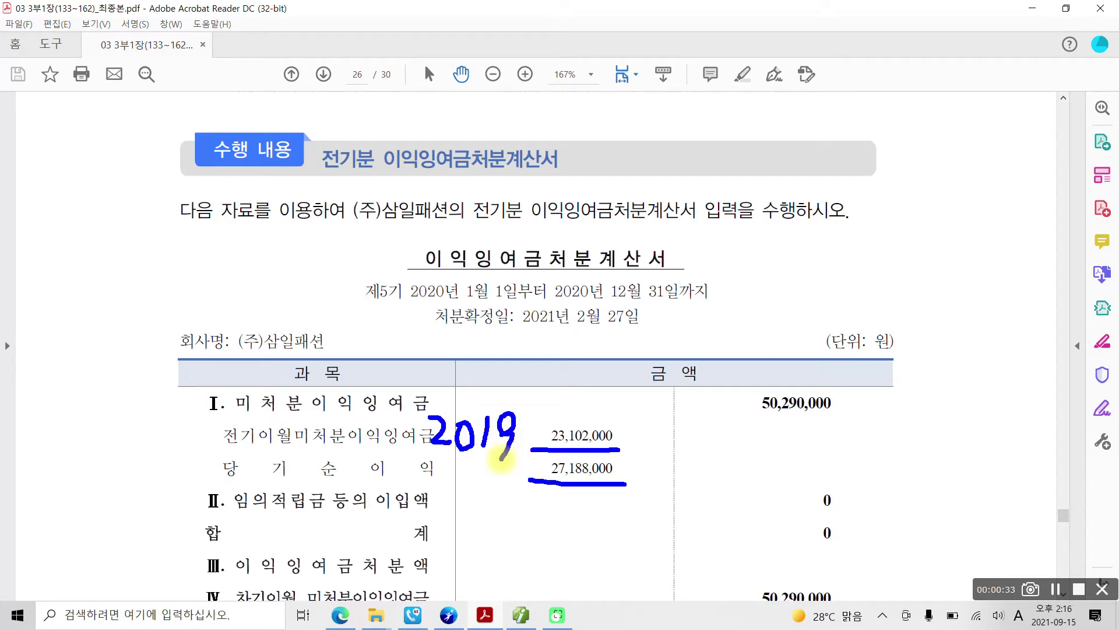
{"action": "mouse_move", "coordinate": [427, 472]}
{"action": "left_mouse_down"}
{"action": "mouse_move", "coordinate": [436, 494]}
{"action": "mouse_move", "coordinate": [462, 493]}
{"action": "left_mouse_up"}
{"action": "mouse_move", "coordinate": [462, 470]}
{"action": "left_mouse_down"}
{"action": "mouse_move", "coordinate": [449, 481]}
{"action": "mouse_move", "coordinate": [470, 473]}
{"action": "mouse_move", "coordinate": [495, 496]}
{"action": "mouse_move", "coordinate": [512, 479]}
{"action": "left_mouse_up"}
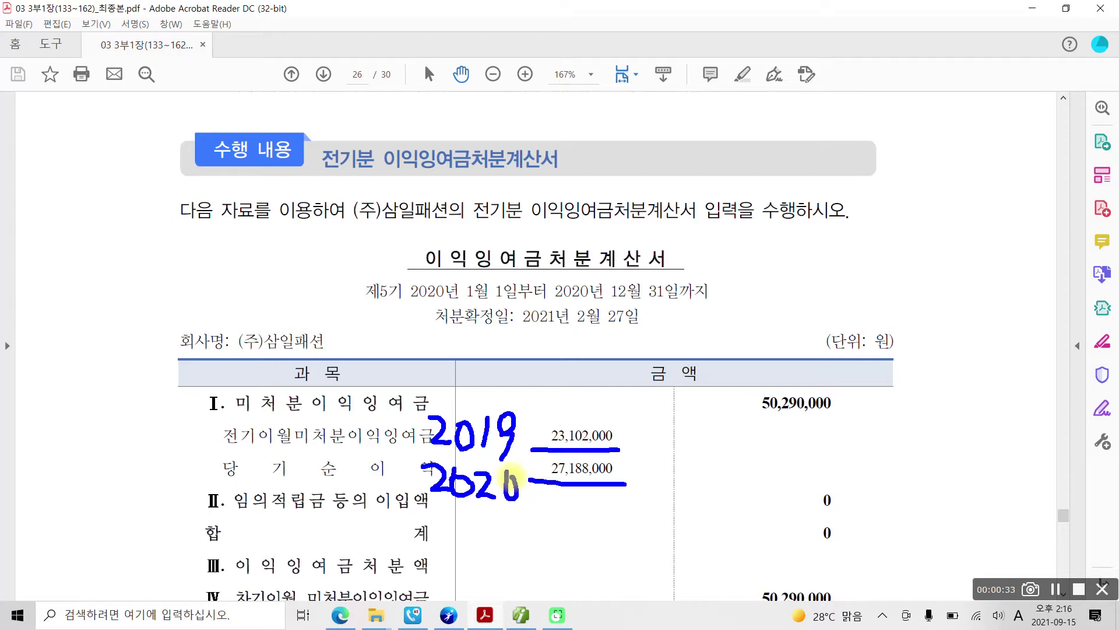
{"action": "mouse_move", "coordinate": [644, 424]}
{"action": "left_mouse_down"}
{"action": "mouse_move", "coordinate": [654, 477]}
{"action": "mouse_move", "coordinate": [641, 487]}
{"action": "left_mouse_up"}
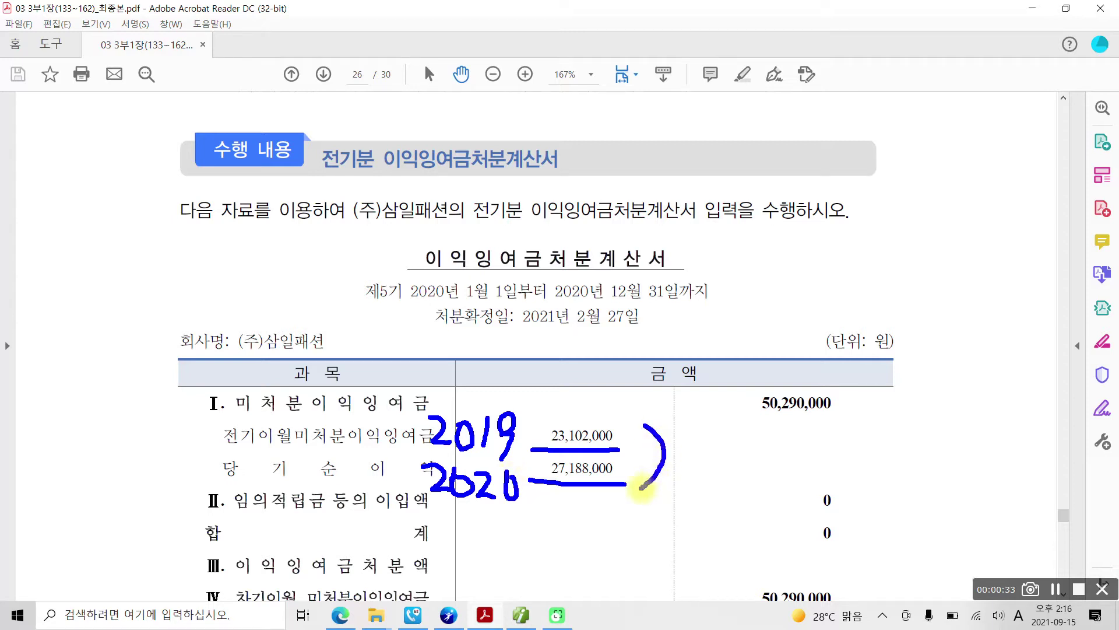
{"action": "mouse_move", "coordinate": [717, 377]}
{"action": "left_mouse_down"}
{"action": "mouse_move", "coordinate": [716, 434]}
{"action": "mouse_move", "coordinate": [865, 376]}
{"action": "mouse_move", "coordinate": [717, 377]}
{"action": "left_mouse_up"}
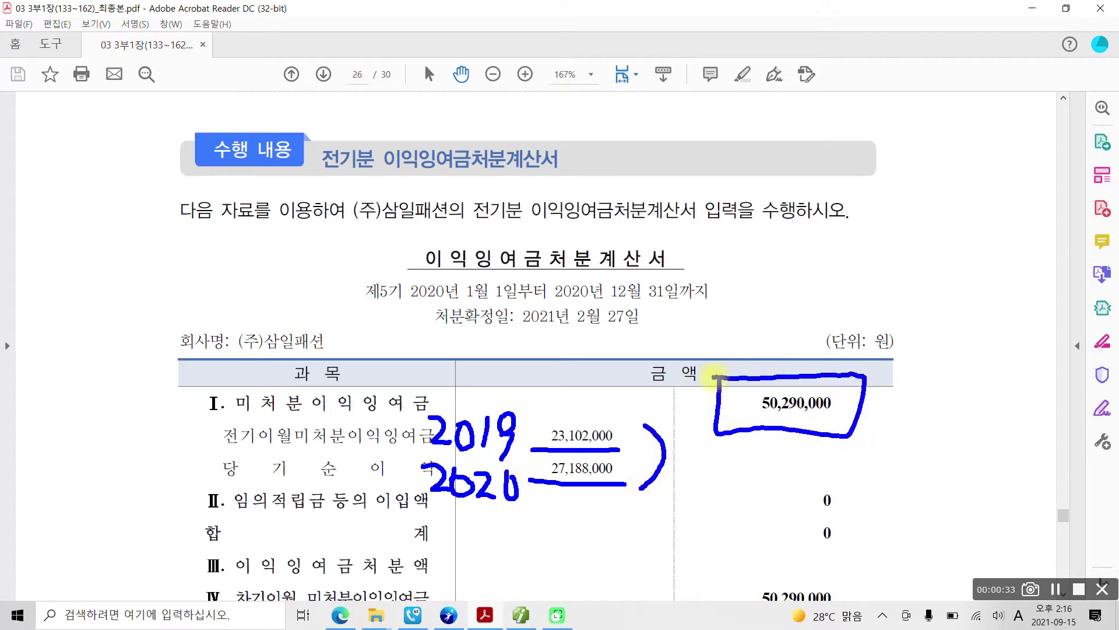
{"action": "mouse_move", "coordinate": [891, 373]}
{"action": "left_mouse_down"}
{"action": "mouse_move", "coordinate": [933, 396]}
{"action": "mouse_move", "coordinate": [942, 363]}
{"action": "mouse_move", "coordinate": [973, 396]}
{"action": "mouse_move", "coordinate": [994, 395]}
{"action": "left_mouse_up"}
{"action": "left_click_drag", "start_coordinate": [1003, 348], "coordinate": [997, 399]}
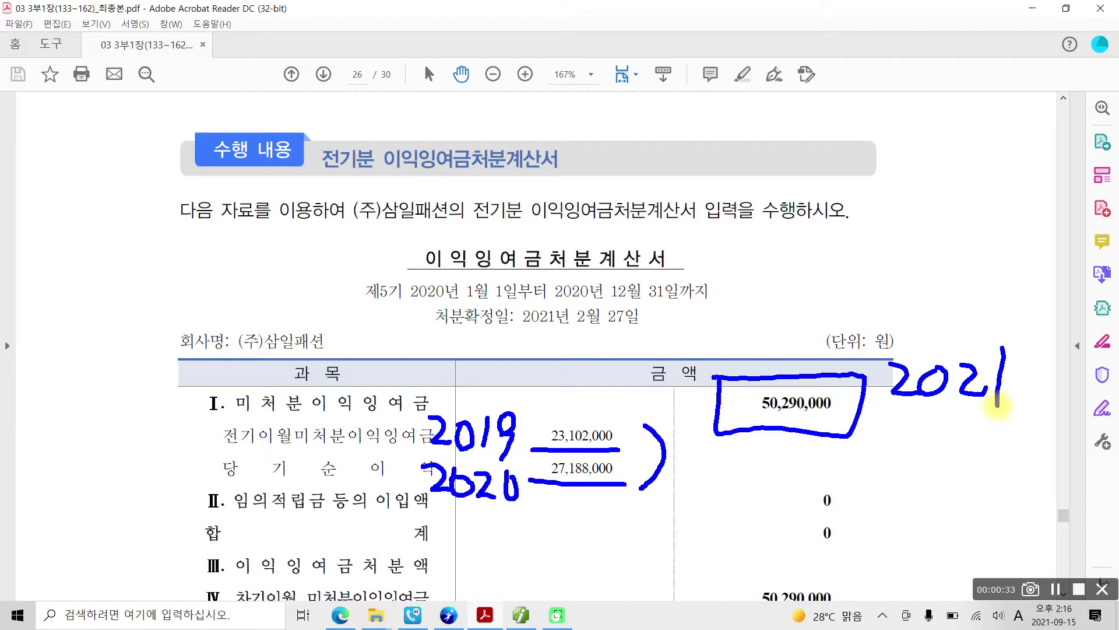
{"action": "left_click_drag", "start_coordinate": [730, 348], "coordinate": [762, 346]}
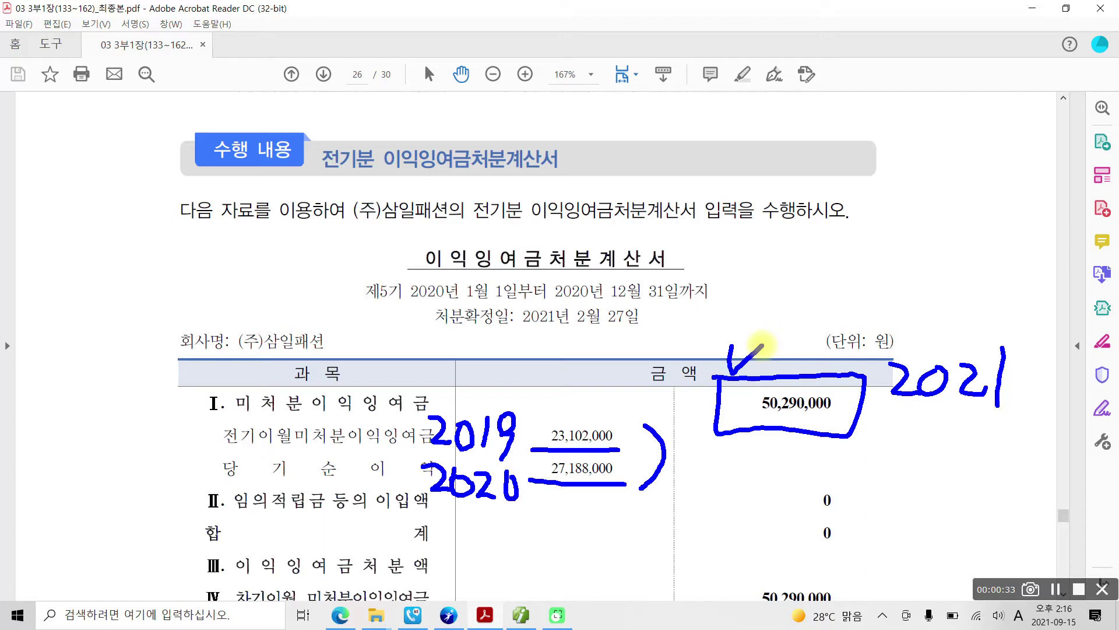
{"action": "left_click_drag", "start_coordinate": [223, 417], "coordinate": [418, 413]}
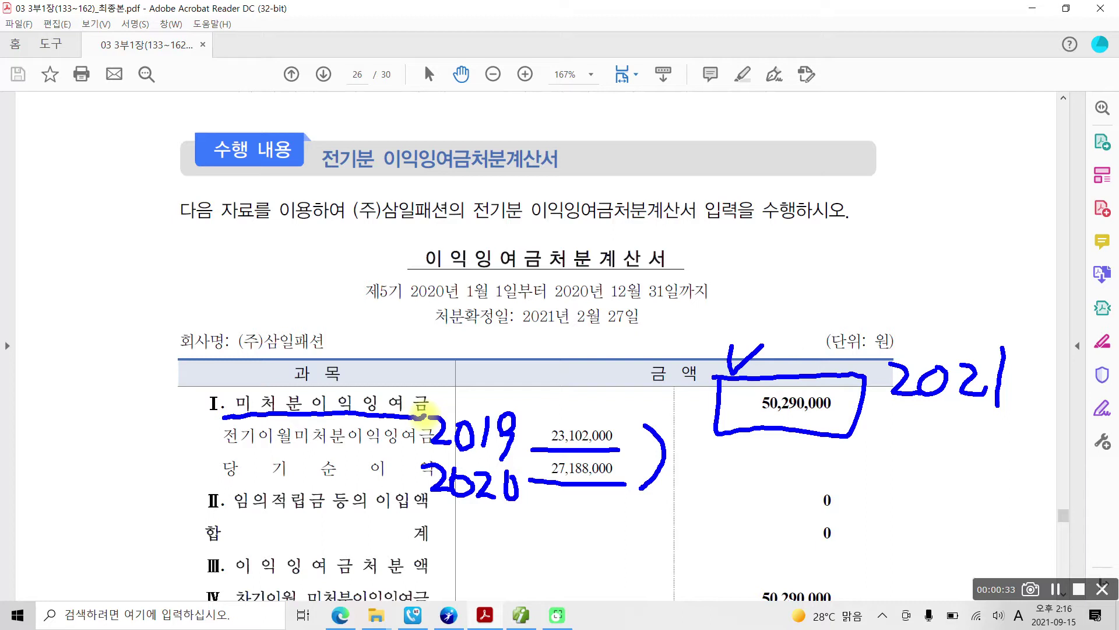
{"action": "left_click_drag", "start_coordinate": [223, 486], "coordinate": [415, 486]}
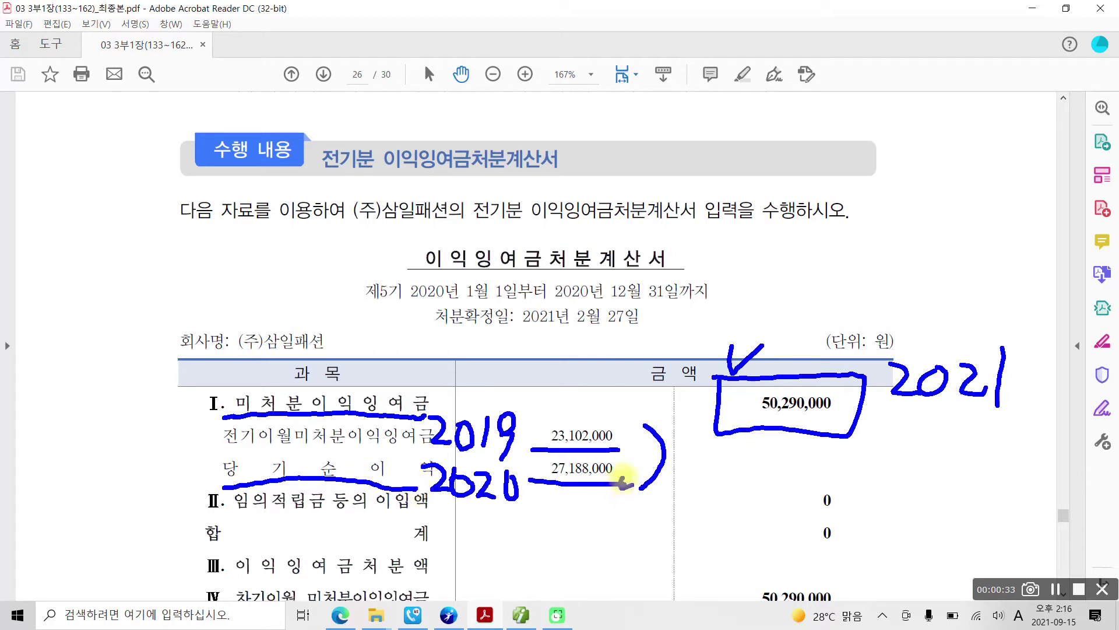
{"action": "left_click_drag", "start_coordinate": [622, 481], "coordinate": [627, 484]}
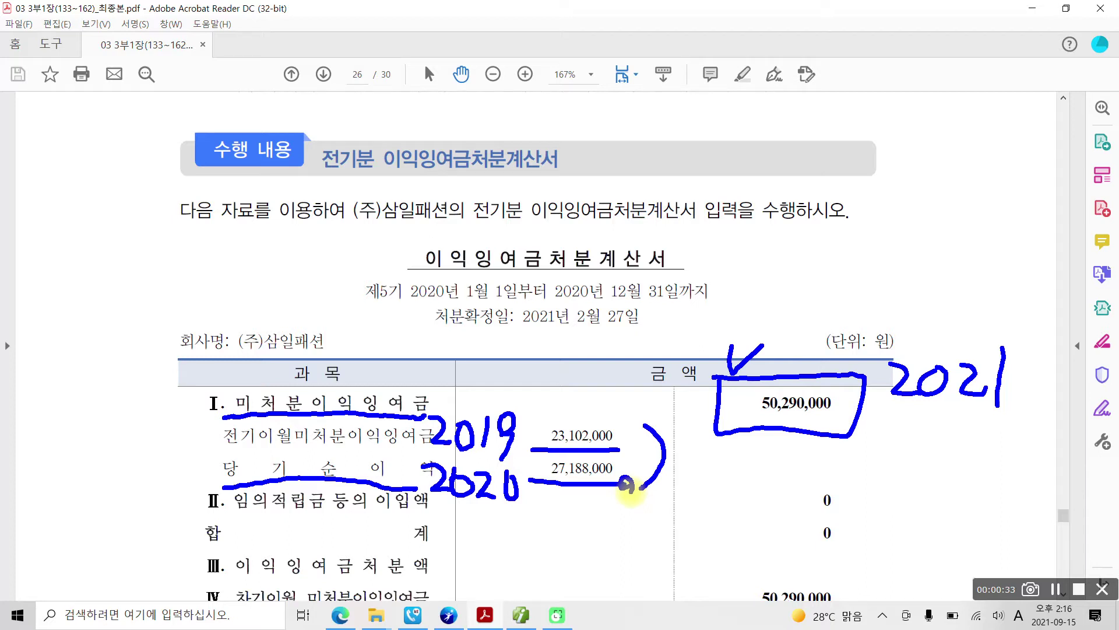
{"action": "mouse_move", "coordinate": [634, 424]}
{"action": "left_mouse_down"}
{"action": "mouse_move", "coordinate": [625, 437]}
{"action": "mouse_move", "coordinate": [637, 429]}
{"action": "left_mouse_up"}
{"action": "mouse_move", "coordinate": [971, 419]}
{"action": "left_mouse_down"}
{"action": "mouse_move", "coordinate": [871, 382]}
{"action": "mouse_move", "coordinate": [991, 315]}
{"action": "mouse_move", "coordinate": [1008, 416]}
{"action": "left_mouse_up"}
{"action": "left_click_drag", "start_coordinate": [918, 249], "coordinate": [919, 281]}
{"action": "left_click_drag", "start_coordinate": [964, 248], "coordinate": [906, 315]}
{"action": "left_click_drag", "start_coordinate": [958, 283], "coordinate": [956, 318]}
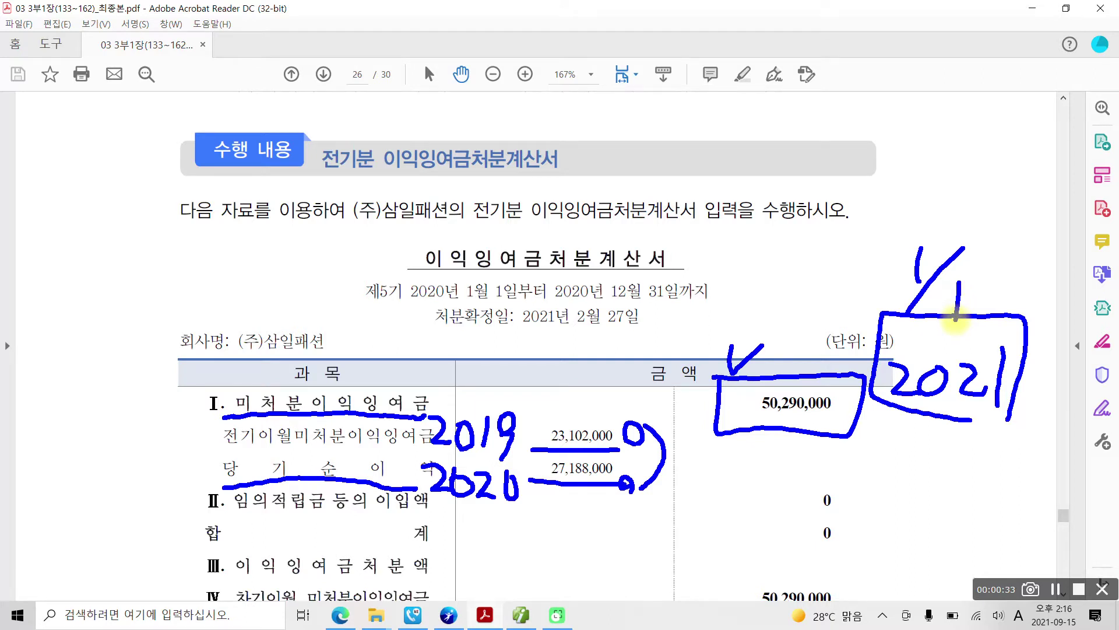
{"action": "mouse_move", "coordinate": [236, 415]}
{"action": "left_mouse_down"}
{"action": "mouse_move", "coordinate": [241, 386]}
{"action": "mouse_move", "coordinate": [430, 402]}
{"action": "mouse_move", "coordinate": [417, 414]}
{"action": "left_mouse_up"}
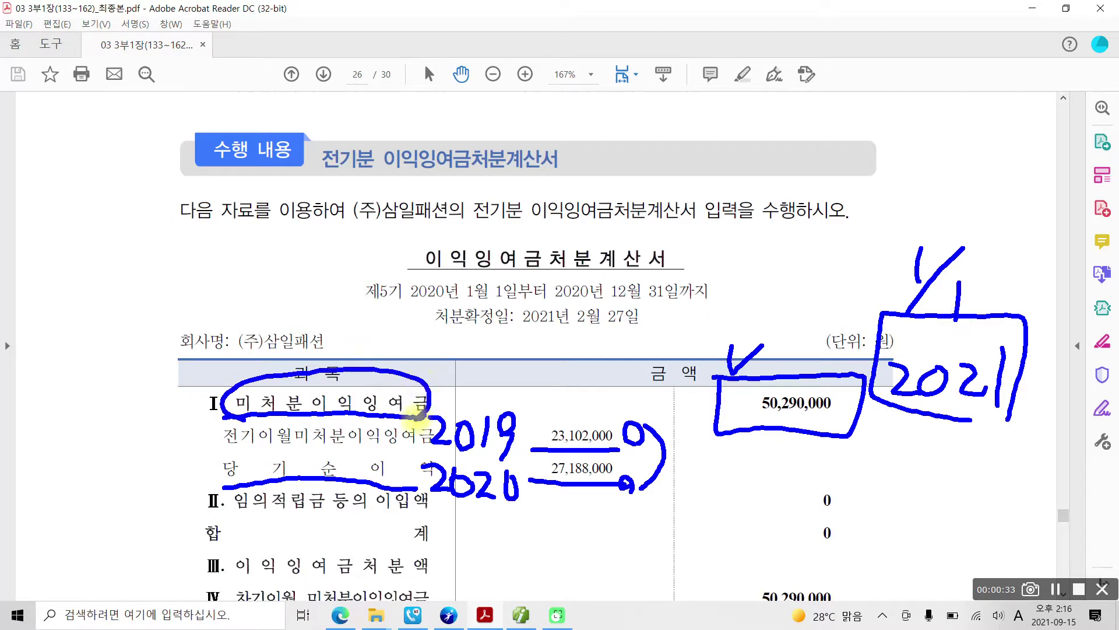
{"action": "mouse_move", "coordinate": [761, 175]}
{"action": "left_mouse_down"}
{"action": "mouse_move", "coordinate": [755, 213]}
{"action": "mouse_move", "coordinate": [759, 175]}
{"action": "left_mouse_up"}
{"action": "left_click_drag", "start_coordinate": [784, 160], "coordinate": [781, 230]}
{"action": "mouse_move", "coordinate": [823, 159]}
{"action": "left_mouse_down"}
{"action": "mouse_move", "coordinate": [819, 185]}
{"action": "mouse_move", "coordinate": [848, 190]}
{"action": "left_mouse_up"}
{"action": "mouse_move", "coordinate": [819, 198]}
{"action": "left_mouse_down"}
{"action": "mouse_move", "coordinate": [819, 214]}
{"action": "mouse_move", "coordinate": [868, 192]}
{"action": "mouse_move", "coordinate": [857, 233]}
{"action": "mouse_move", "coordinate": [883, 204]}
{"action": "mouse_move", "coordinate": [910, 231]}
{"action": "left_mouse_up"}
{"action": "mouse_move", "coordinate": [947, 175]}
{"action": "left_mouse_down"}
{"action": "mouse_move", "coordinate": [933, 195]}
{"action": "mouse_move", "coordinate": [957, 201]}
{"action": "left_mouse_up"}
{"action": "left_click_drag", "start_coordinate": [971, 164], "coordinate": [964, 240]}
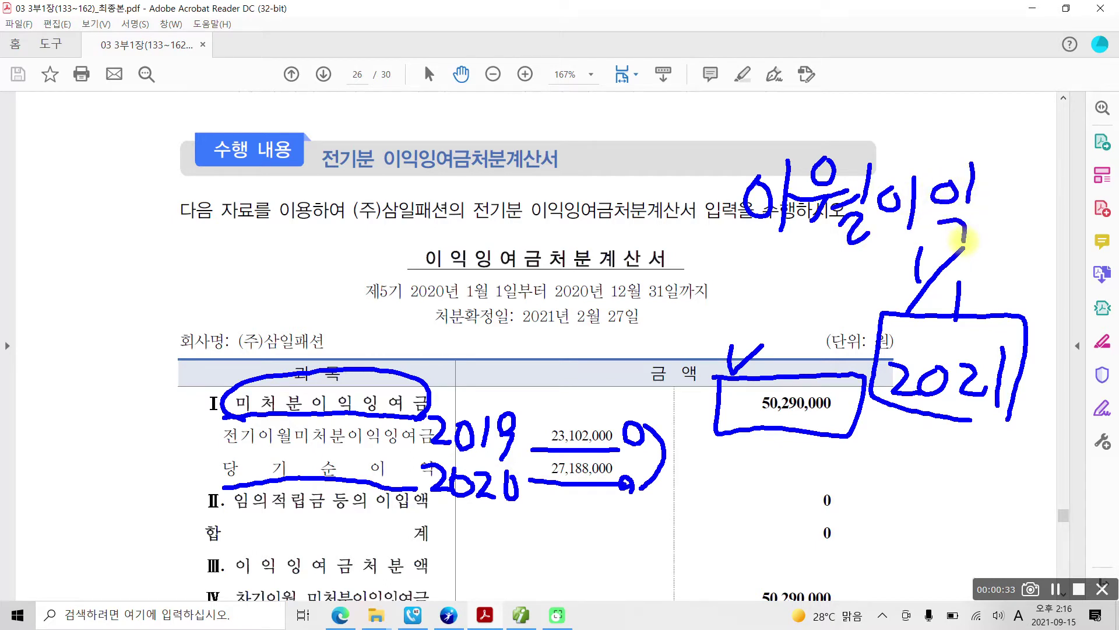
{"action": "left_click_drag", "start_coordinate": [964, 240], "coordinate": [965, 245]}
{"action": "mouse_move", "coordinate": [752, 248]}
{"action": "left_mouse_down"}
{"action": "mouse_move", "coordinate": [779, 233]}
{"action": "mouse_move", "coordinate": [781, 295]}
{"action": "left_mouse_up"}
{"action": "mouse_move", "coordinate": [787, 280]}
{"action": "left_mouse_down"}
{"action": "mouse_move", "coordinate": [813, 286]}
{"action": "mouse_move", "coordinate": [862, 265]}
{"action": "mouse_move", "coordinate": [901, 288]}
{"action": "mouse_move", "coordinate": [875, 316]}
{"action": "left_mouse_up"}
{"action": "left_click_drag", "start_coordinate": [737, 432], "coordinate": [842, 441]}
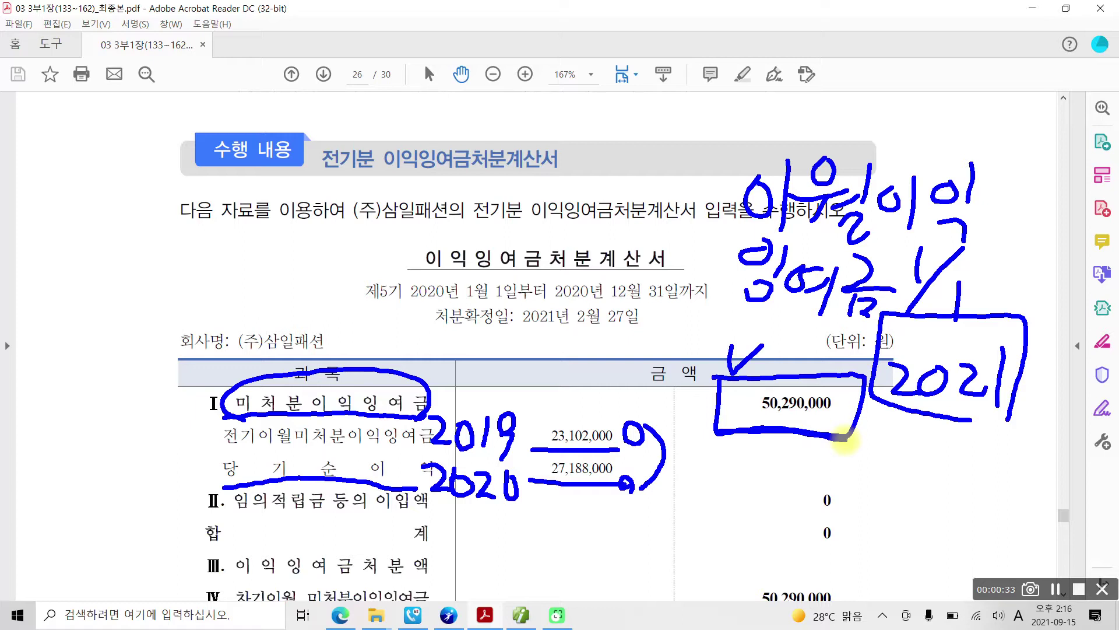
Step: Examine the example statement's fiscal period, 처분확정일 and 차기이월 미처분이익잉여금 amount
{"action": "mouse_move", "coordinate": [388, 274]}
{"action": "left_mouse_down"}
{"action": "mouse_move", "coordinate": [392, 312]}
{"action": "mouse_move", "coordinate": [697, 317]}
{"action": "mouse_move", "coordinate": [723, 278]}
{"action": "mouse_move", "coordinate": [390, 274]}
{"action": "left_mouse_up"}
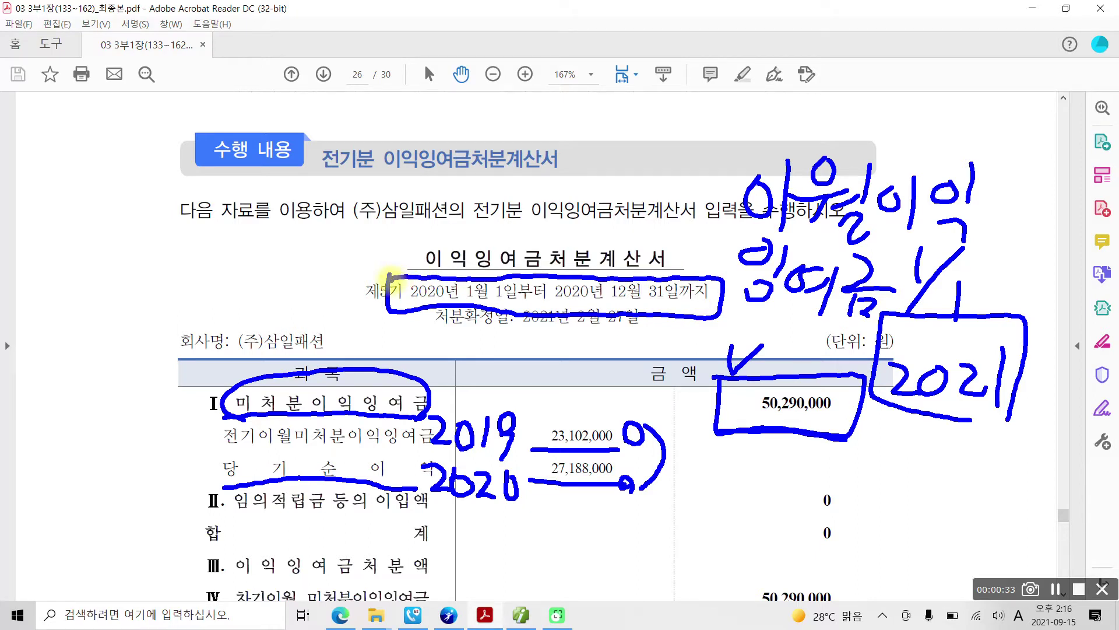
{"action": "mouse_move", "coordinate": [549, 279]}
{"action": "left_mouse_down"}
{"action": "mouse_move", "coordinate": [553, 225]}
{"action": "mouse_move", "coordinate": [583, 271]}
{"action": "left_mouse_up"}
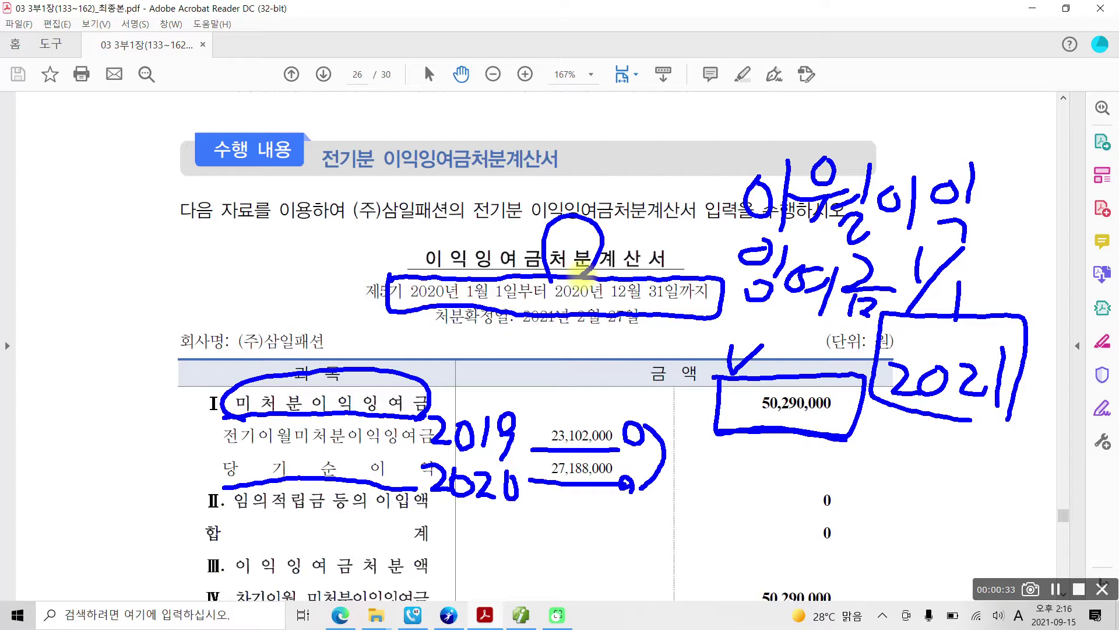
{"action": "left_click_drag", "start_coordinate": [704, 441], "coordinate": [882, 443]}
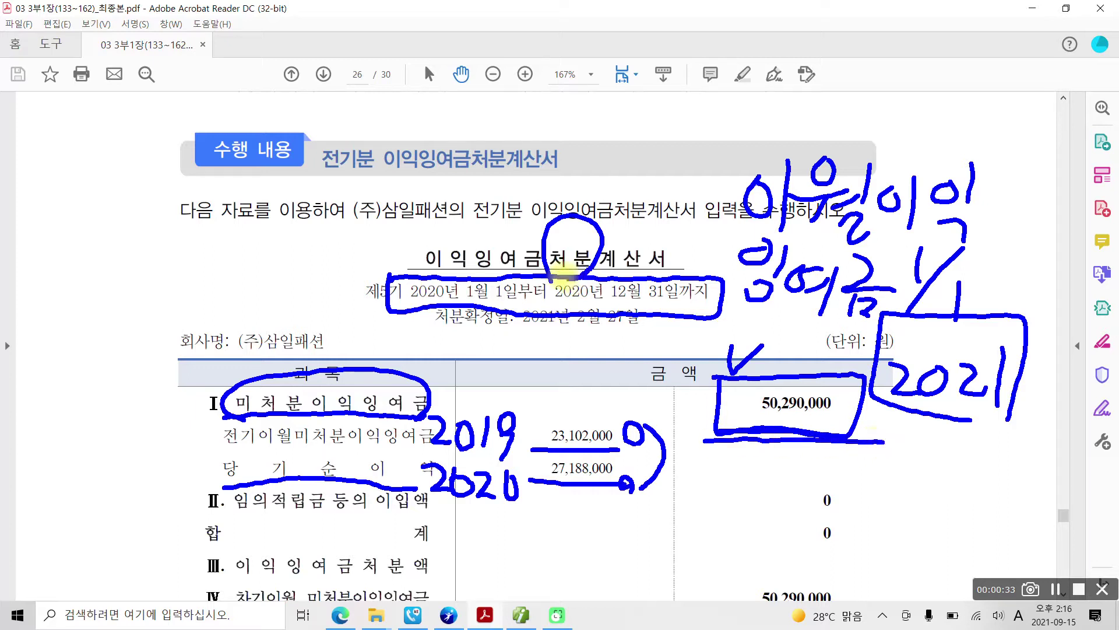
{"action": "left_click_drag", "start_coordinate": [548, 274], "coordinate": [583, 274]}
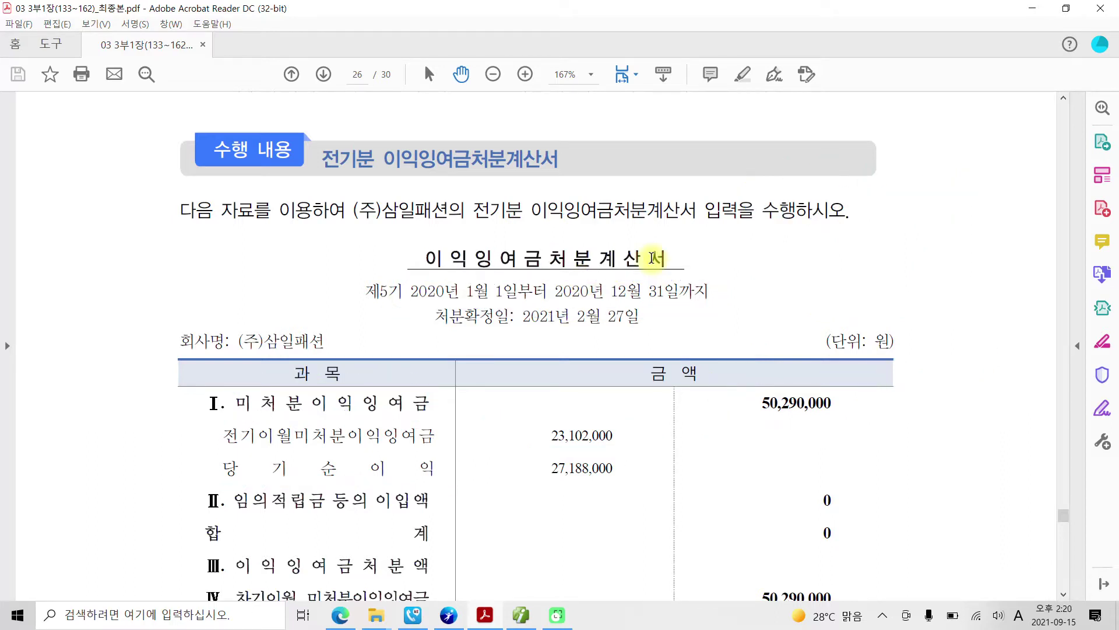
{"action": "scroll", "coordinate": [655, 274], "scroll_direction": "down", "scroll_amount": 2}
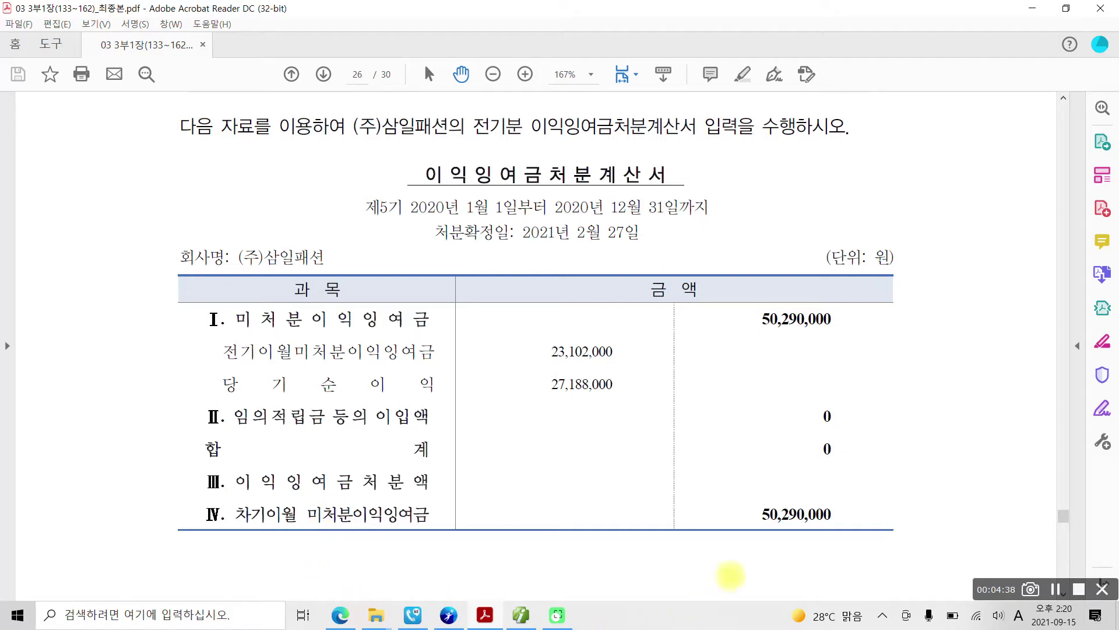
{"action": "left_click_drag", "start_coordinate": [737, 495], "coordinate": [892, 545]}
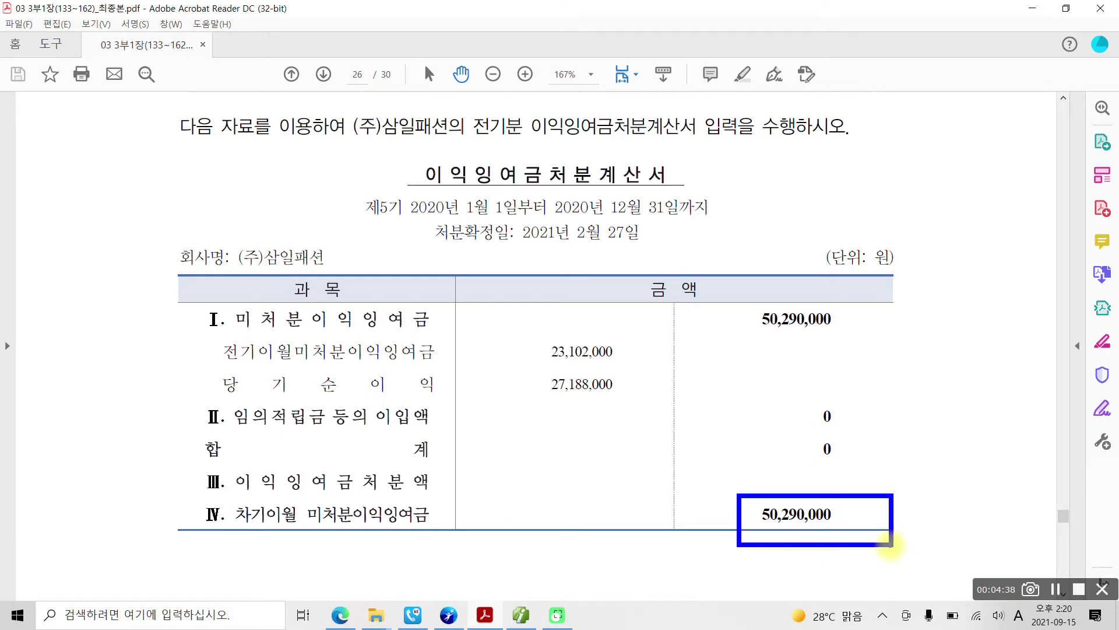
{"action": "mouse_move", "coordinate": [586, 424]}
{"action": "left_mouse_down"}
{"action": "mouse_move", "coordinate": [509, 380]}
{"action": "mouse_move", "coordinate": [624, 424]}
{"action": "left_mouse_up"}
{"action": "mouse_move", "coordinate": [758, 348]}
{"action": "left_mouse_down"}
{"action": "mouse_move", "coordinate": [724, 326]}
{"action": "mouse_move", "coordinate": [805, 349]}
{"action": "left_mouse_up"}
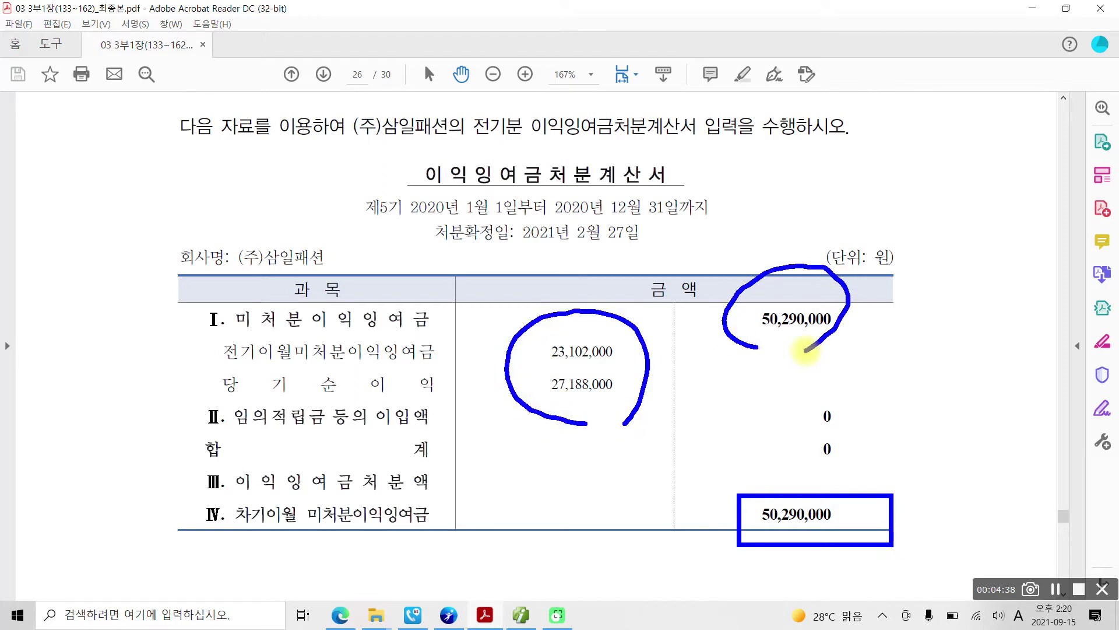
{"action": "mouse_move", "coordinate": [516, 255]}
{"action": "left_mouse_down"}
{"action": "mouse_move", "coordinate": [660, 249]}
{"action": "mouse_move", "coordinate": [586, 215]}
{"action": "mouse_move", "coordinate": [510, 213]}
{"action": "mouse_move", "coordinate": [518, 254]}
{"action": "left_mouse_up"}
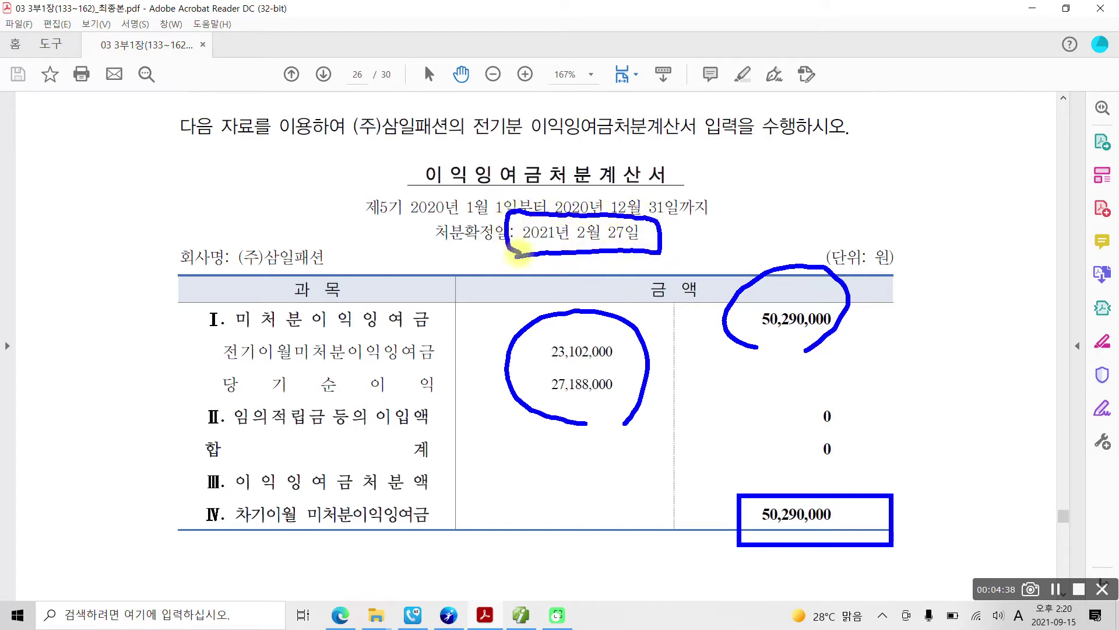
{"action": "left_click_drag", "start_coordinate": [426, 248], "coordinate": [492, 258]}
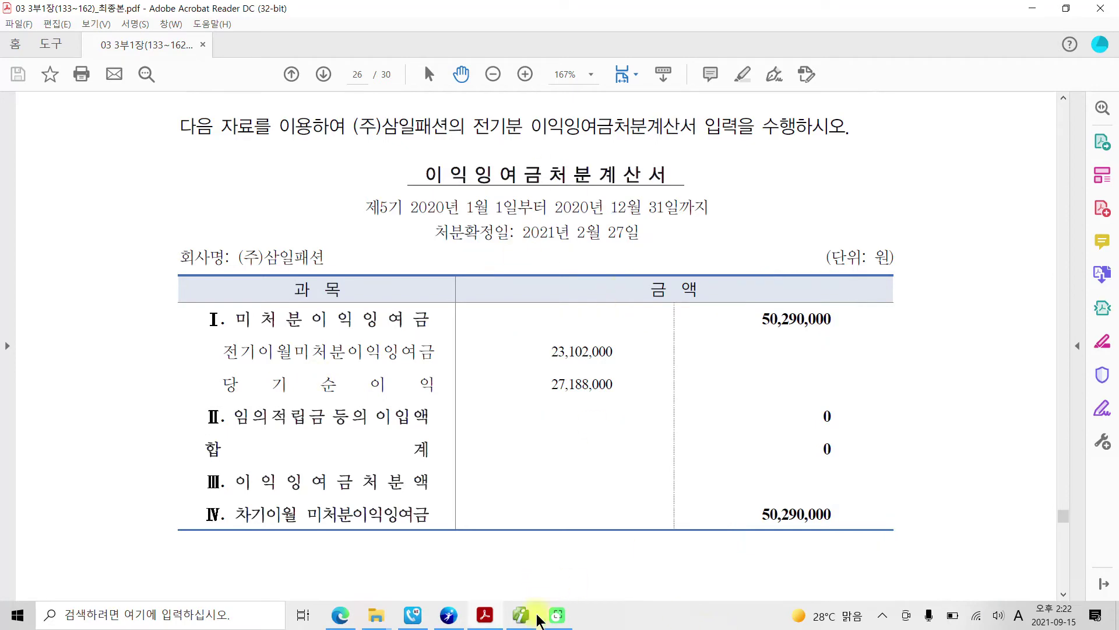
Step: Switch to the accounting program and set the 처분 확정 일자 of the 전기분 이익잉여금처분계산서 to 2021-02-27
{"action": "left_click", "coordinate": [532, 616]}
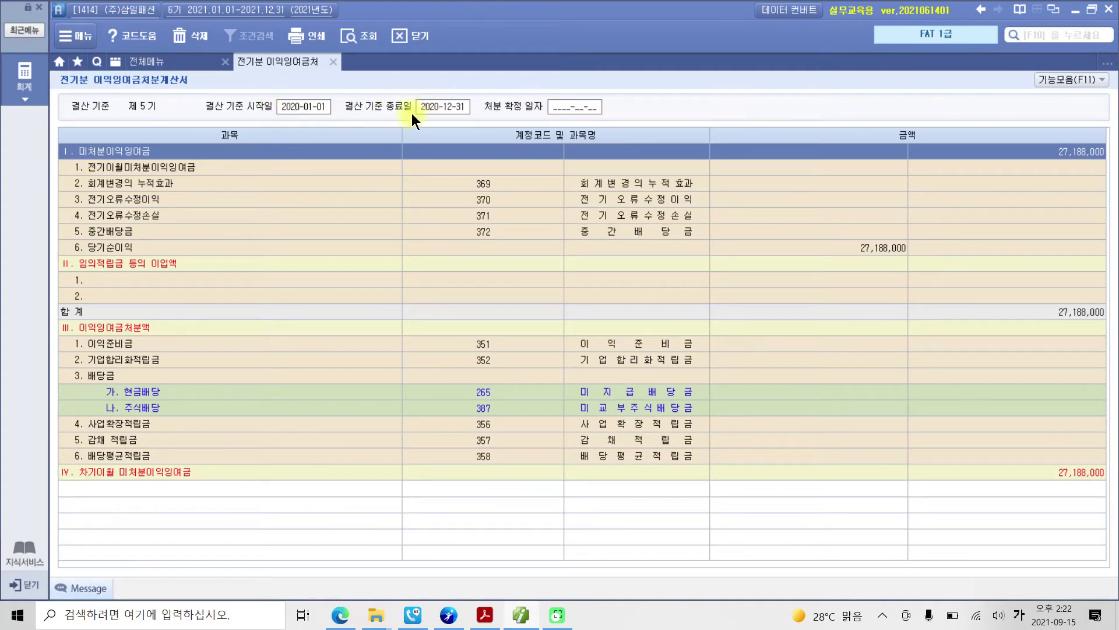
{"action": "left_click", "coordinate": [561, 108]}
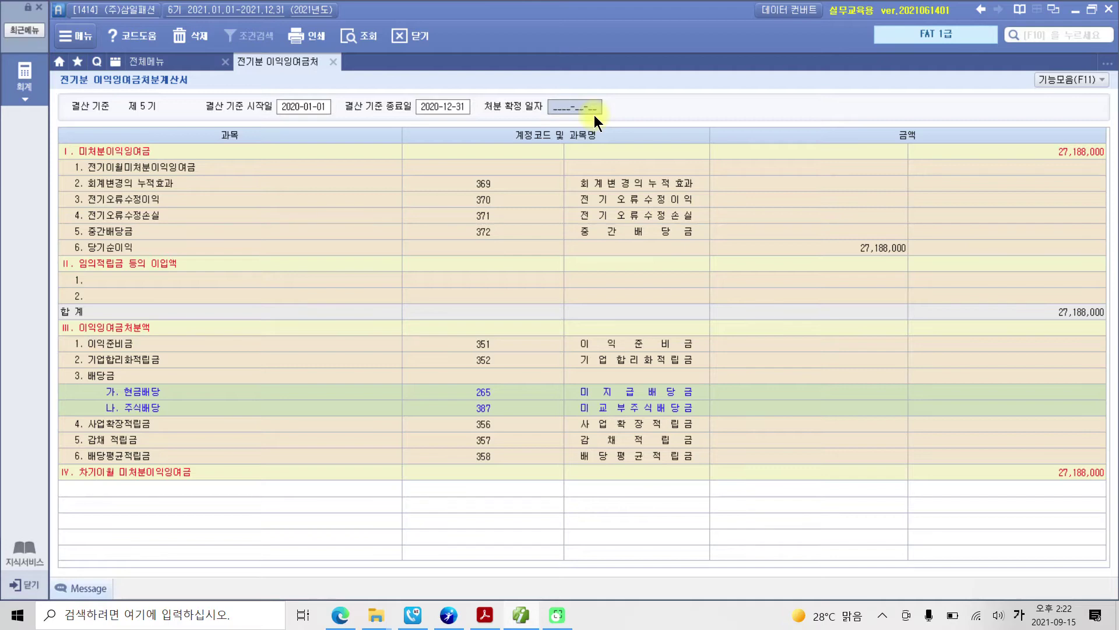
{"action": "type", "text": "2021-02-27"}
{"action": "key", "text": "Return"}
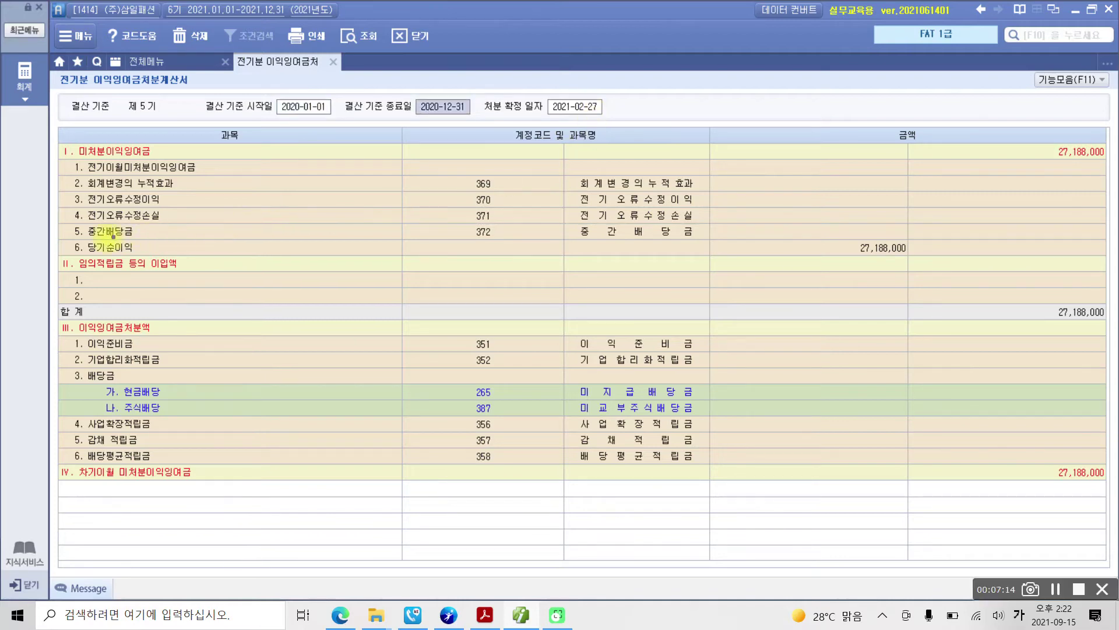
Step: Check the 당기순이익 amount in the 미처분이익잉여금 section of the statement
{"action": "mouse_move", "coordinate": [60, 238]}
{"action": "left_mouse_down"}
{"action": "mouse_move", "coordinate": [227, 267]}
{"action": "mouse_move", "coordinate": [880, 252]}
{"action": "mouse_move", "coordinate": [937, 264]}
{"action": "left_mouse_up"}
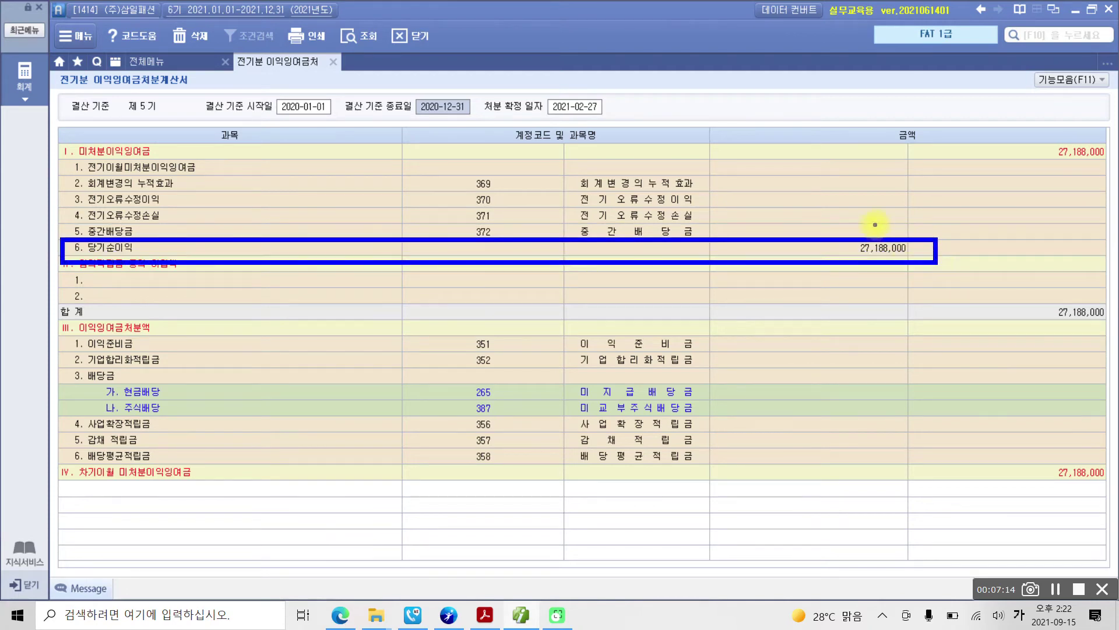
{"action": "left_click_drag", "start_coordinate": [874, 224], "coordinate": [892, 224]}
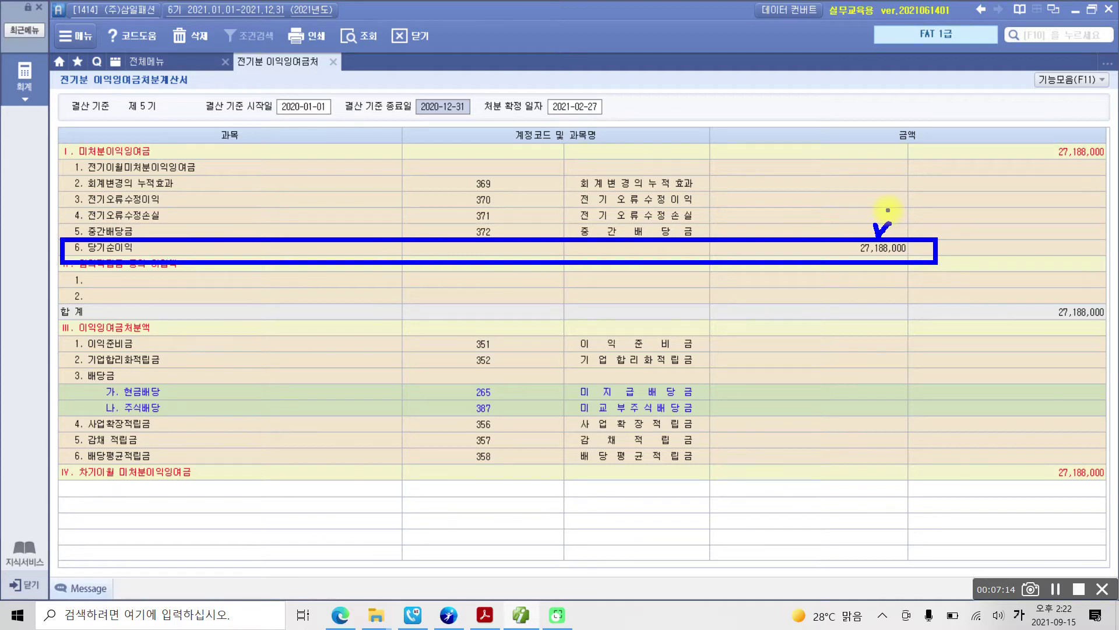
Step: Enter 23,102,000 as the 전기이월미처분이익잉여금 amount in the 미처분이익잉여금 section
{"action": "mouse_move", "coordinate": [69, 169]}
{"action": "left_mouse_down"}
{"action": "mouse_move", "coordinate": [193, 173]}
{"action": "mouse_move", "coordinate": [128, 156]}
{"action": "mouse_move", "coordinate": [87, 169]}
{"action": "left_mouse_up"}
{"action": "mouse_move", "coordinate": [763, 157]}
{"action": "left_mouse_down"}
{"action": "mouse_move", "coordinate": [750, 170]}
{"action": "mouse_move", "coordinate": [895, 169]}
{"action": "mouse_move", "coordinate": [770, 156]}
{"action": "left_mouse_up"}
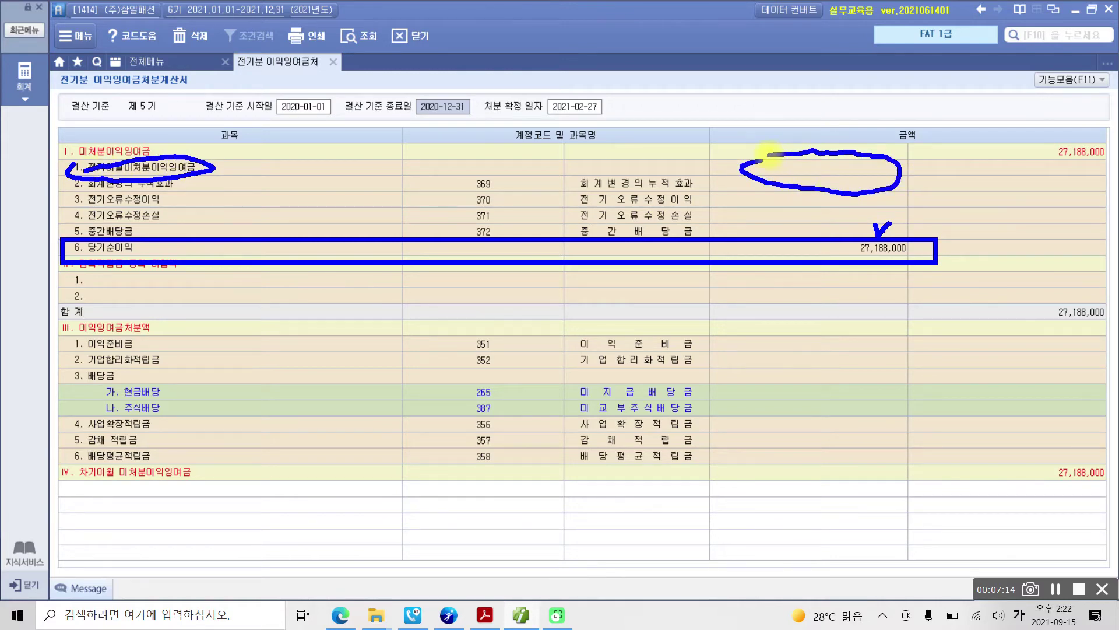
{"action": "key", "text": "Escape"}
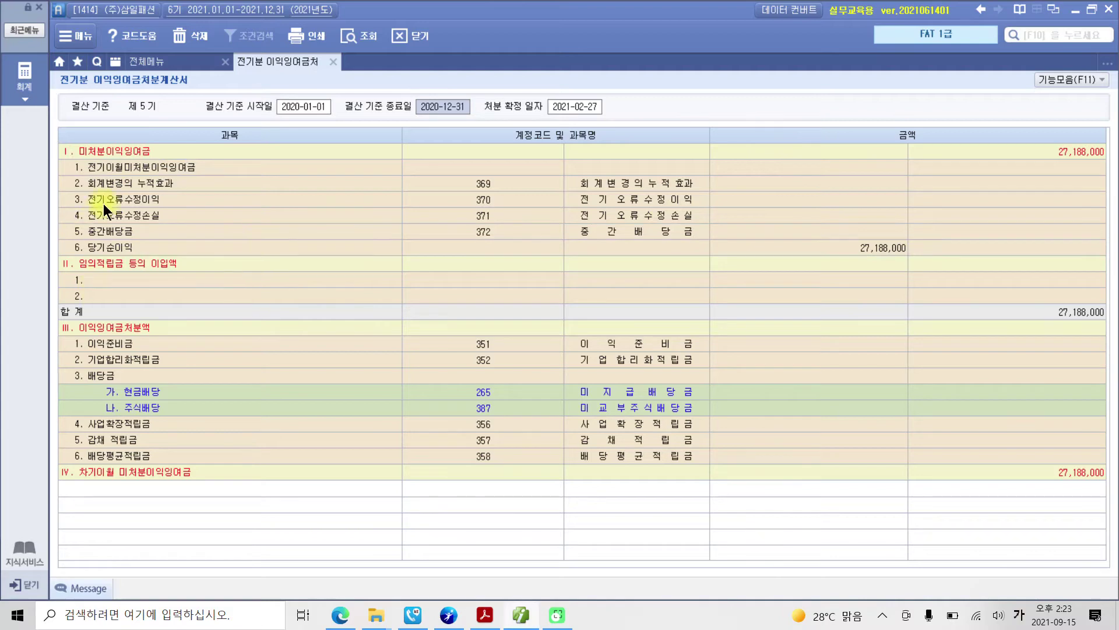
{"action": "left_click", "coordinate": [853, 169]}
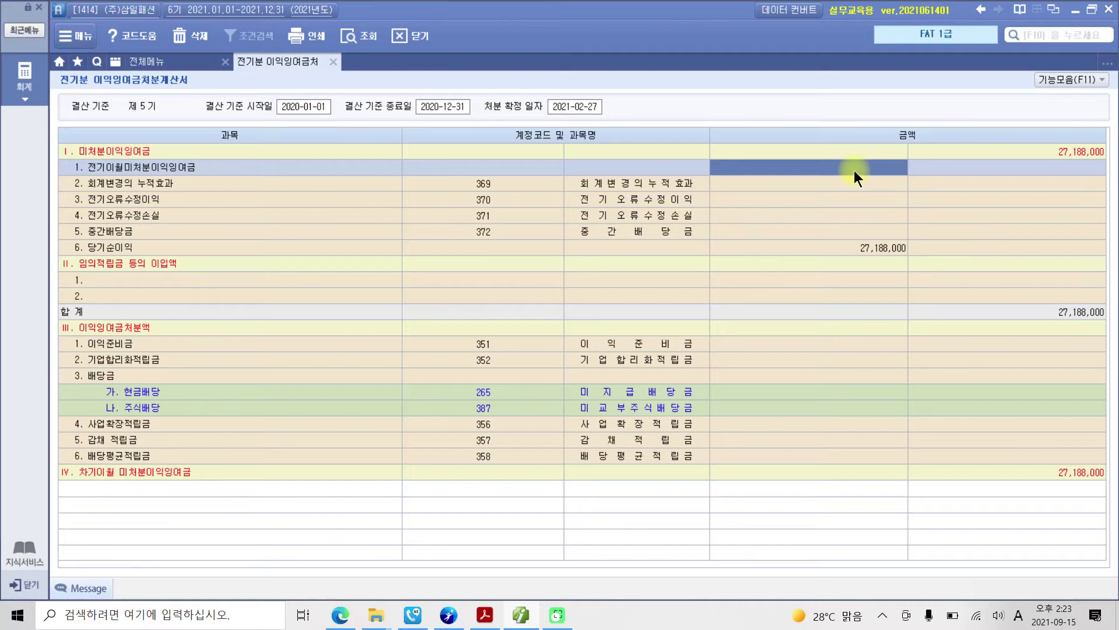
{"action": "type", "text": "230102000"}
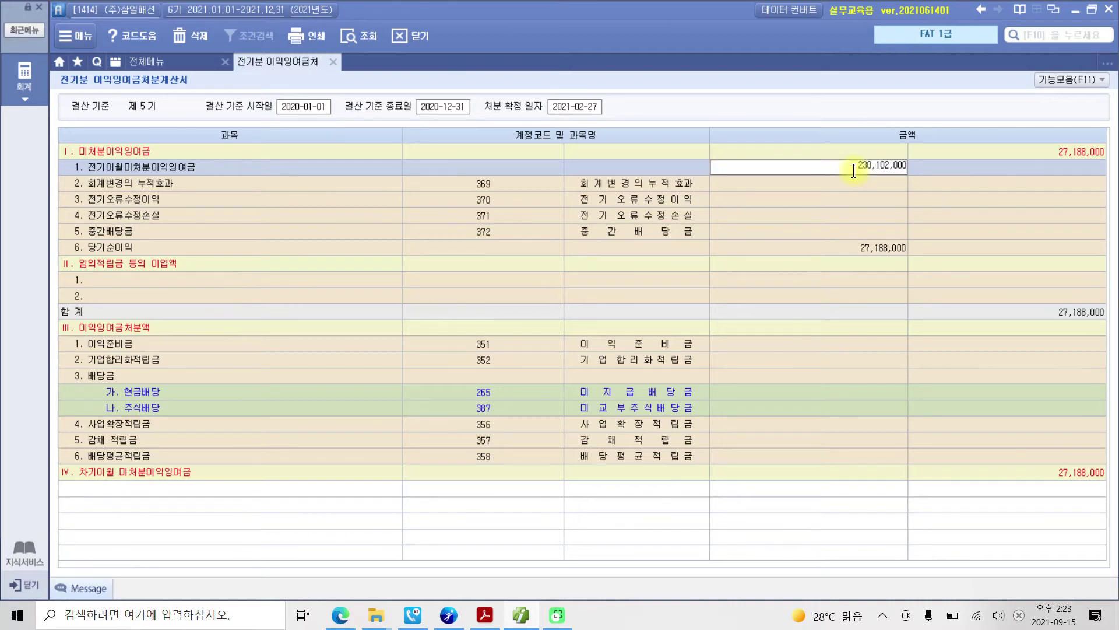
{"action": "key", "text": "BackSpace"}
{"action": "key", "text": "BackSpace"}
{"action": "key", "text": "BackSpace"}
{"action": "key", "text": "BackSpace"}
{"action": "key", "text": "BackSpace"}
{"action": "key", "text": "BackSpace"}
{"action": "key", "text": "BackSpace"}
{"action": "type", "text": "100"}
{"action": "type", "text": "000"}
{"action": "key", "text": "Return"}
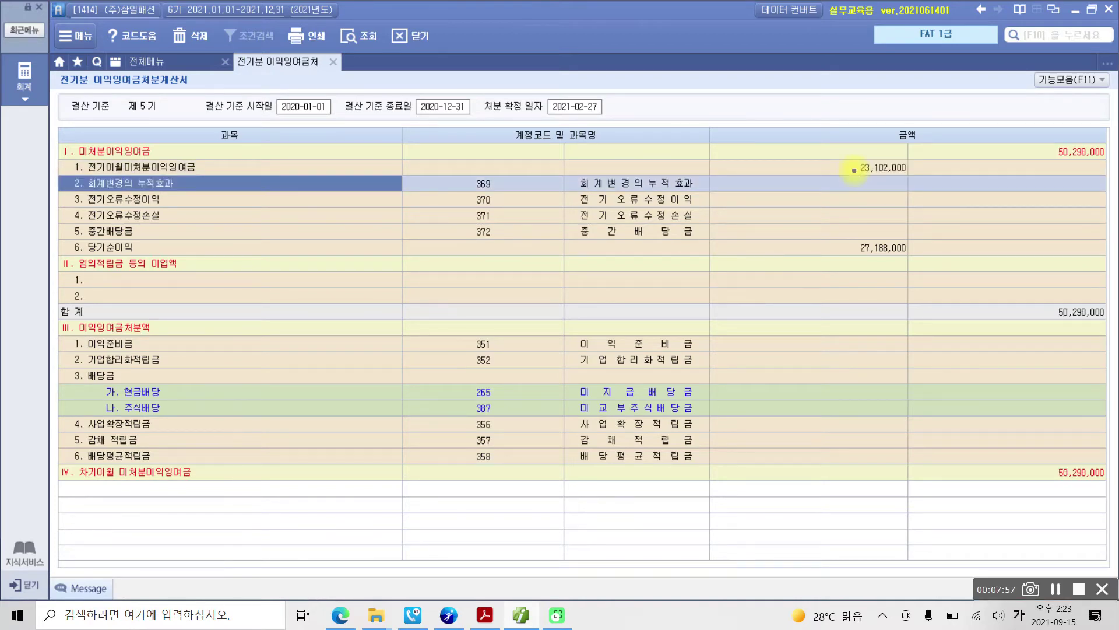
Step: Check the 미처분이익잉여금 total, the 합계 amount and the 이익잉여금처분액 rows of the statement
{"action": "mouse_move", "coordinate": [1049, 290]}
{"action": "left_mouse_down"}
{"action": "mouse_move", "coordinate": [1114, 309]}
{"action": "mouse_move", "coordinate": [1070, 285]}
{"action": "left_mouse_up"}
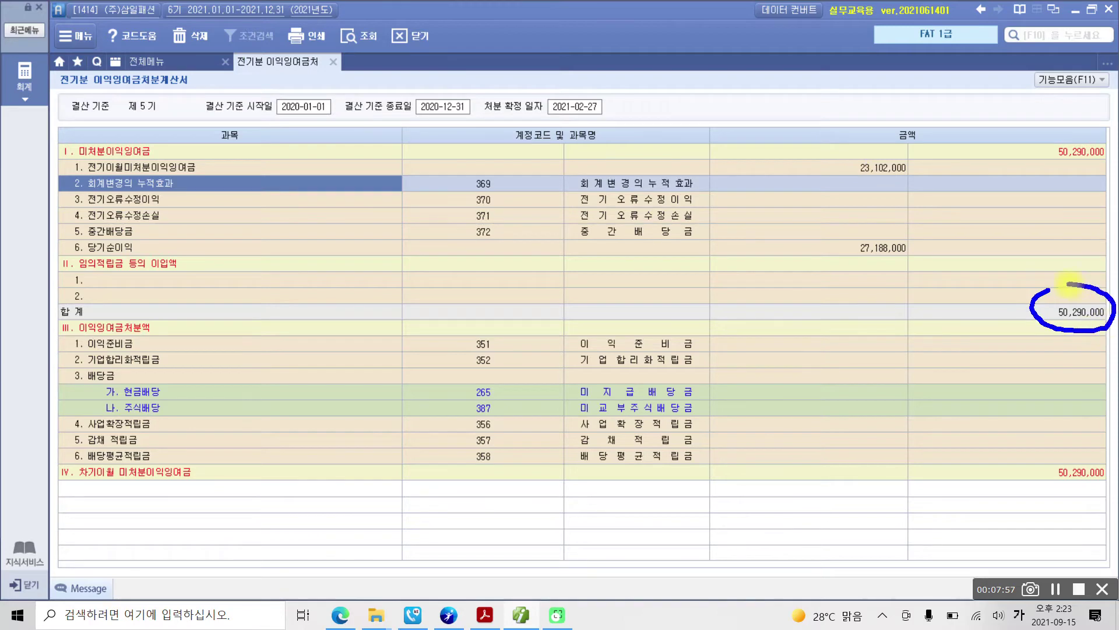
{"action": "left_click_drag", "start_coordinate": [1056, 171], "coordinate": [1117, 170]}
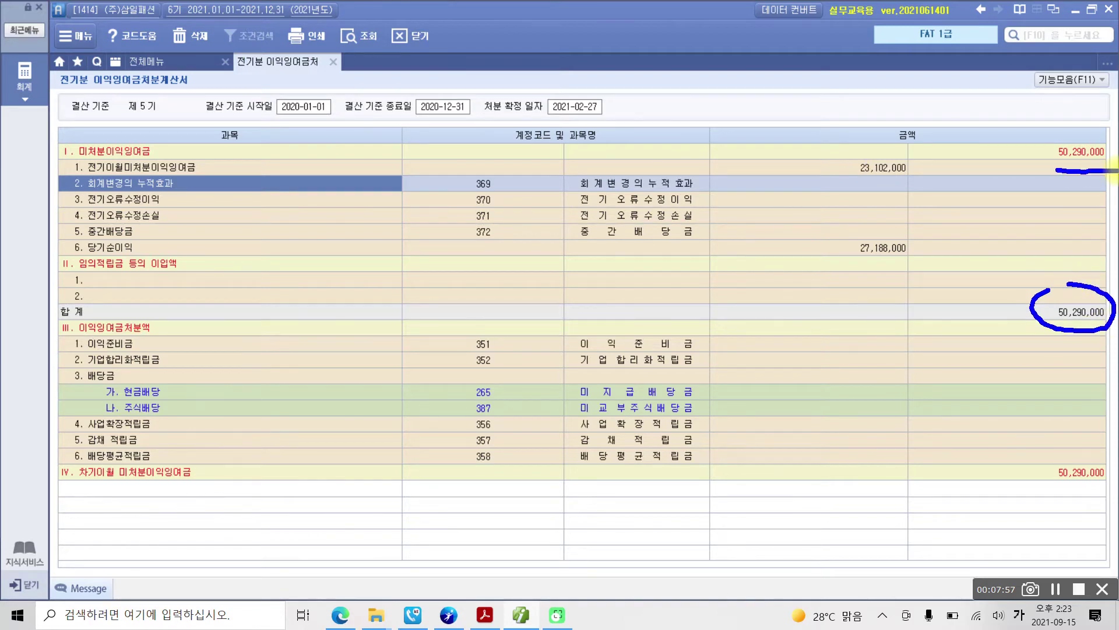
{"action": "mouse_move", "coordinate": [995, 281]}
{"action": "left_mouse_down"}
{"action": "mouse_move", "coordinate": [1021, 302]}
{"action": "mouse_move", "coordinate": [1033, 275]}
{"action": "left_mouse_up"}
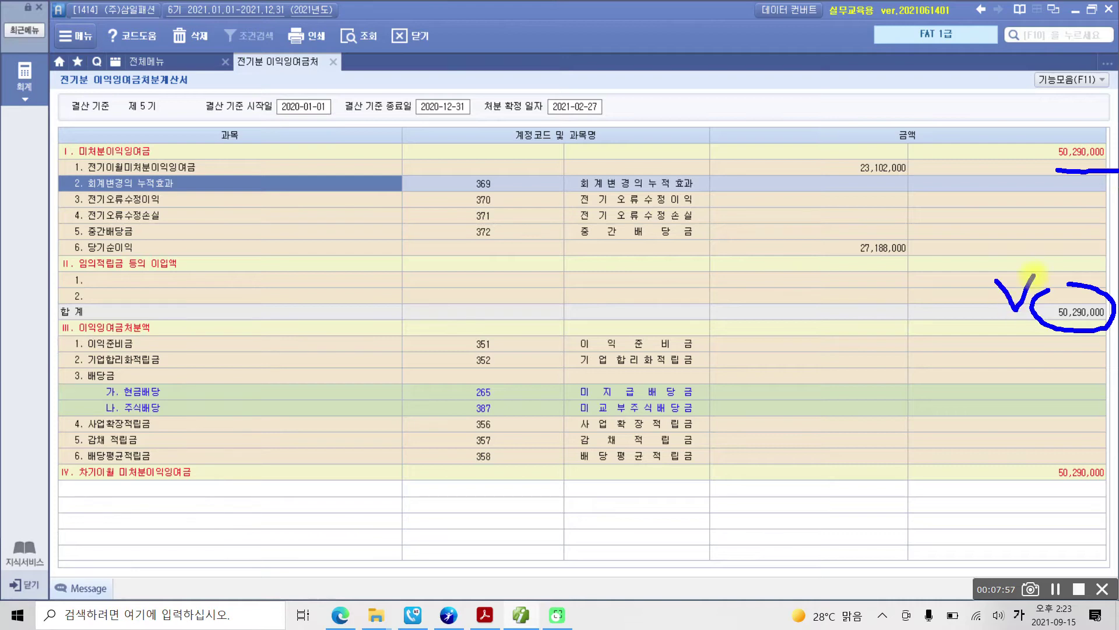
{"action": "mouse_move", "coordinate": [1003, 124]}
{"action": "left_mouse_down"}
{"action": "mouse_move", "coordinate": [1013, 155]}
{"action": "mouse_move", "coordinate": [1027, 123]}
{"action": "left_mouse_up"}
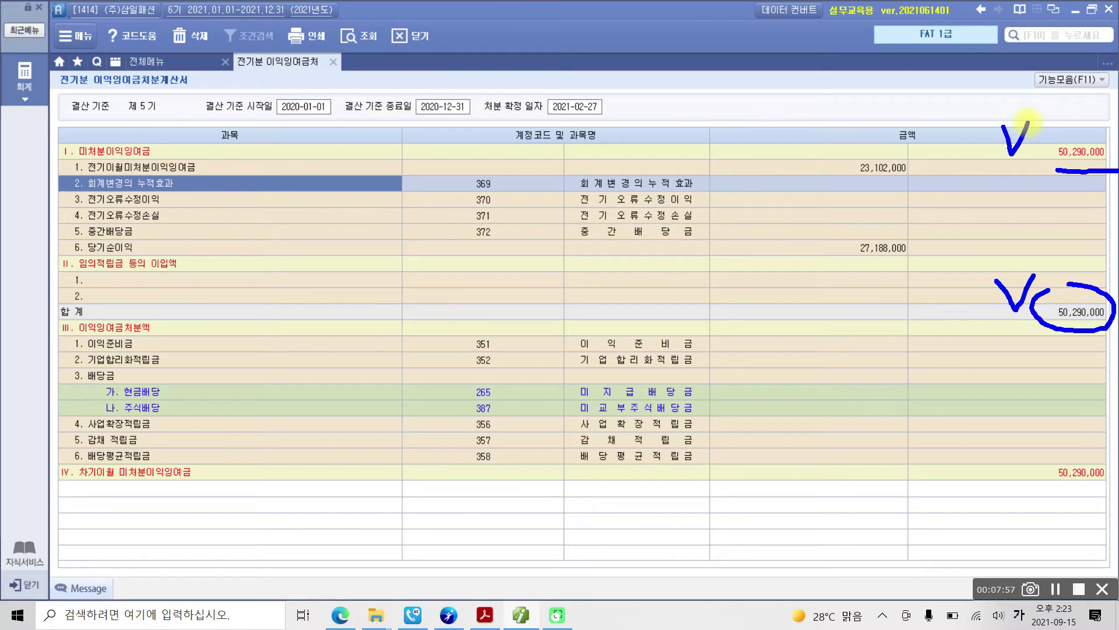
{"action": "mouse_move", "coordinate": [847, 512]}
{"action": "left_mouse_down"}
{"action": "mouse_move", "coordinate": [722, 517]}
{"action": "mouse_move", "coordinate": [572, 320]}
{"action": "mouse_move", "coordinate": [924, 443]}
{"action": "mouse_move", "coordinate": [771, 546]}
{"action": "left_mouse_up"}
{"action": "mouse_move", "coordinate": [774, 362]}
{"action": "left_mouse_down"}
{"action": "mouse_move", "coordinate": [781, 391]}
{"action": "mouse_move", "coordinate": [813, 369]}
{"action": "left_mouse_up"}
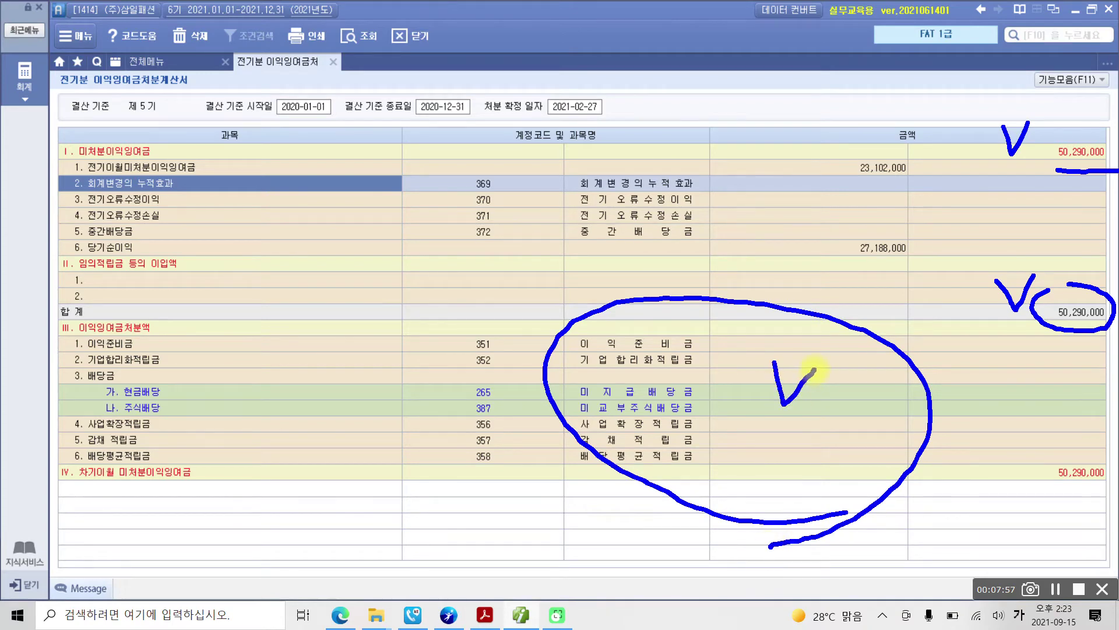
Step: Examine the 처분 확정 일자 of the statement and annotate it by hand
{"action": "mouse_move", "coordinate": [473, 65]}
{"action": "left_mouse_down"}
{"action": "mouse_move", "coordinate": [510, 132]}
{"action": "mouse_move", "coordinate": [653, 91]}
{"action": "mouse_move", "coordinate": [495, 58]}
{"action": "mouse_move", "coordinate": [475, 67]}
{"action": "left_mouse_up"}
{"action": "mouse_move", "coordinate": [656, 75]}
{"action": "left_mouse_down"}
{"action": "mouse_move", "coordinate": [685, 81]}
{"action": "mouse_move", "coordinate": [659, 114]}
{"action": "mouse_move", "coordinate": [682, 135]}
{"action": "left_mouse_up"}
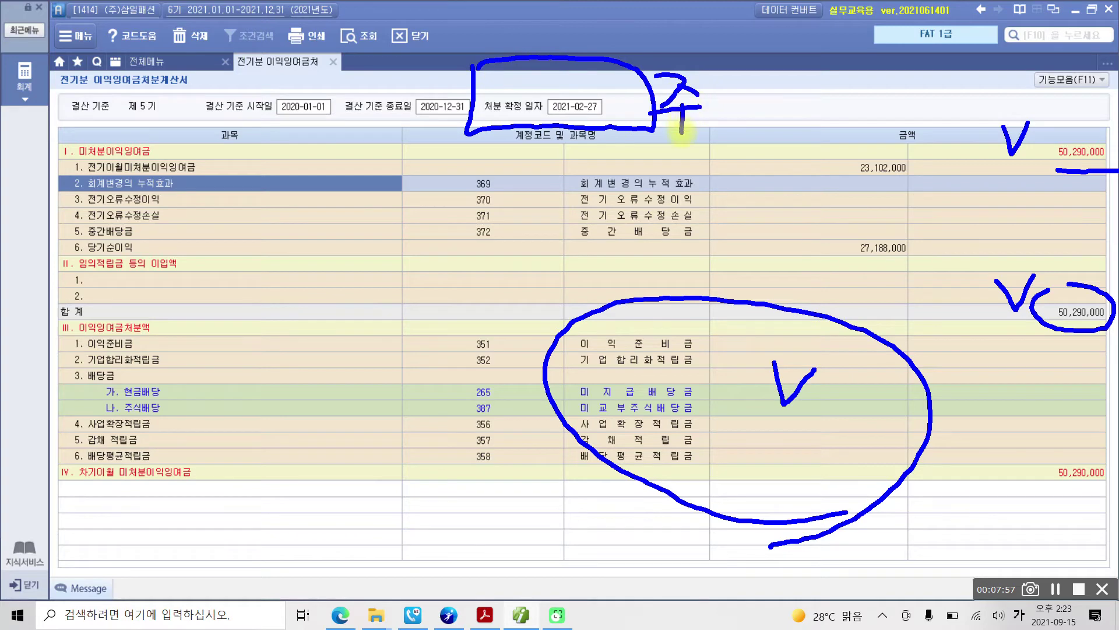
{"action": "mouse_move", "coordinate": [708, 72]}
{"action": "left_mouse_down"}
{"action": "mouse_move", "coordinate": [733, 88]}
{"action": "mouse_move", "coordinate": [718, 104]}
{"action": "left_mouse_up"}
{"action": "mouse_move", "coordinate": [702, 112]}
{"action": "left_mouse_down"}
{"action": "mouse_move", "coordinate": [758, 108]}
{"action": "mouse_move", "coordinate": [723, 143]}
{"action": "left_mouse_up"}
{"action": "left_click_drag", "start_coordinate": [757, 58], "coordinate": [781, 73]}
{"action": "mouse_move", "coordinate": [752, 79]}
{"action": "left_mouse_down"}
{"action": "mouse_move", "coordinate": [744, 112]}
{"action": "mouse_move", "coordinate": [807, 99]}
{"action": "left_mouse_up"}
{"action": "left_click_drag", "start_coordinate": [752, 99], "coordinate": [804, 105]}
{"action": "left_click_drag", "start_coordinate": [781, 123], "coordinate": [784, 123]}
{"action": "left_click_drag", "start_coordinate": [813, 70], "coordinate": [836, 93]}
{"action": "left_click_drag", "start_coordinate": [821, 119], "coordinate": [851, 151]}
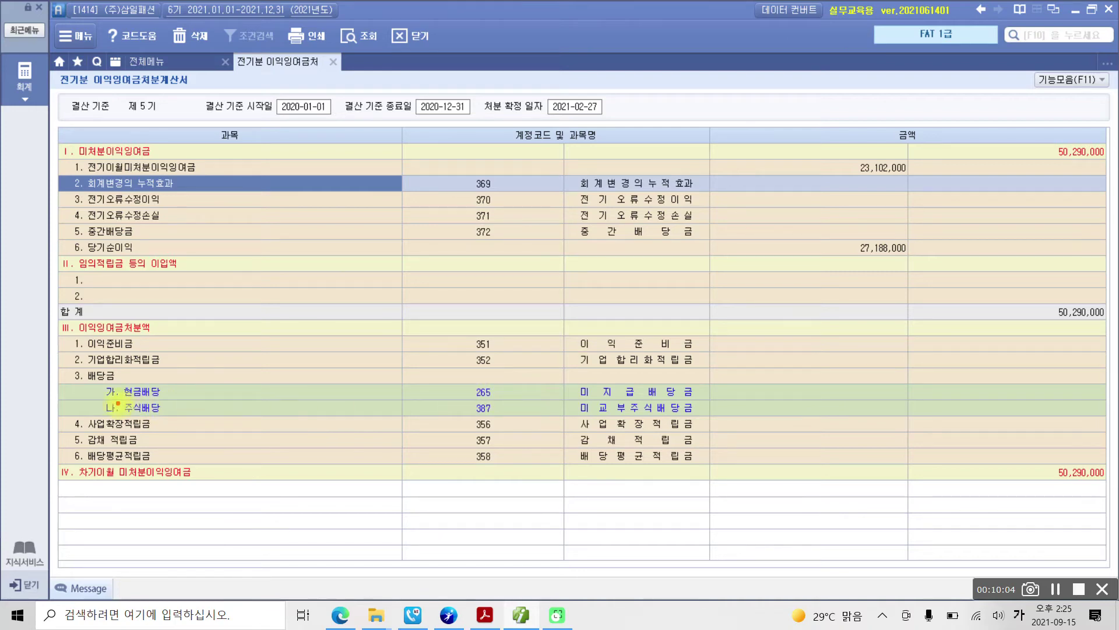
Step: Examine the 현금배당 row and its 미지급배당금 account in relation to the 처분 확정 일자 and the 합계 amount
{"action": "left_click_drag", "start_coordinate": [117, 402], "coordinate": [170, 402]}
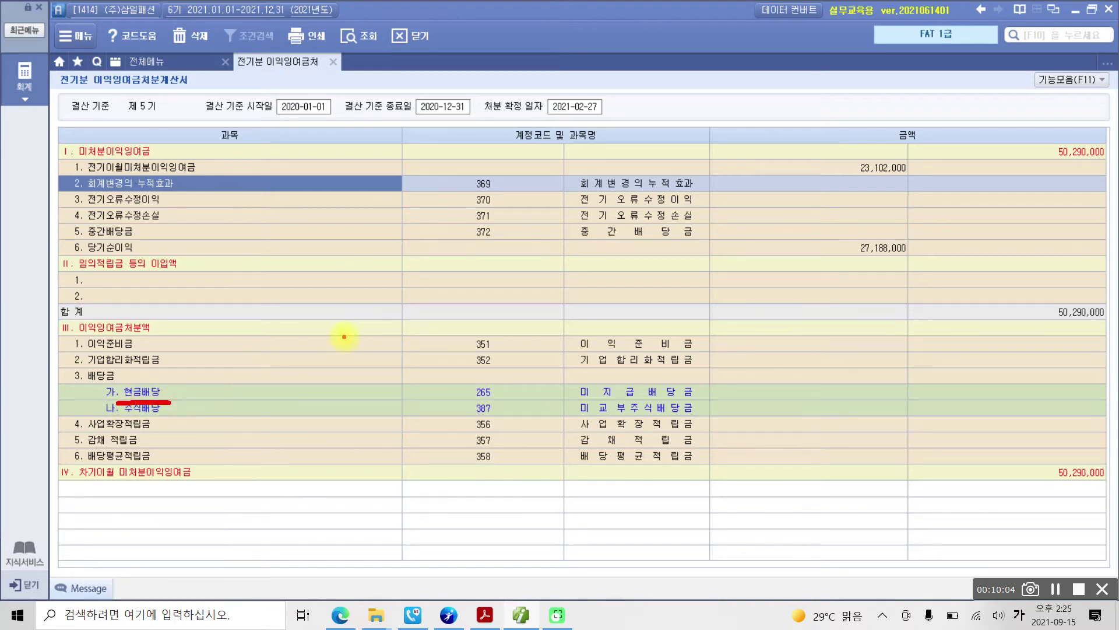
{"action": "mouse_move", "coordinate": [610, 124]}
{"action": "left_mouse_down"}
{"action": "mouse_move", "coordinate": [635, 99]}
{"action": "mouse_move", "coordinate": [624, 115]}
{"action": "left_mouse_up"}
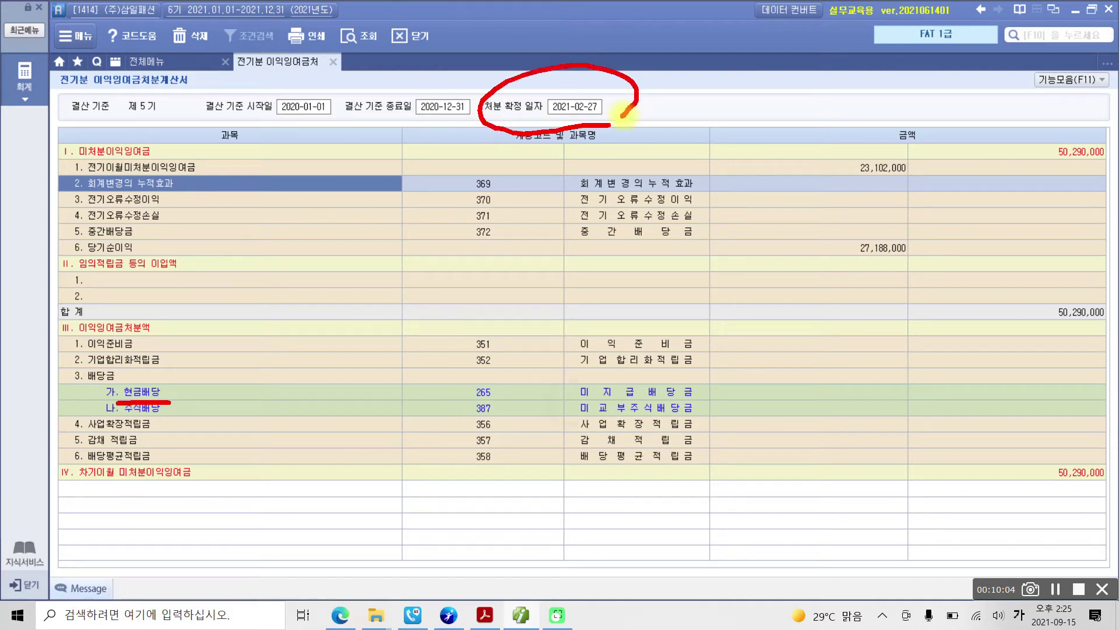
{"action": "left_click_drag", "start_coordinate": [564, 403], "coordinate": [708, 413]}
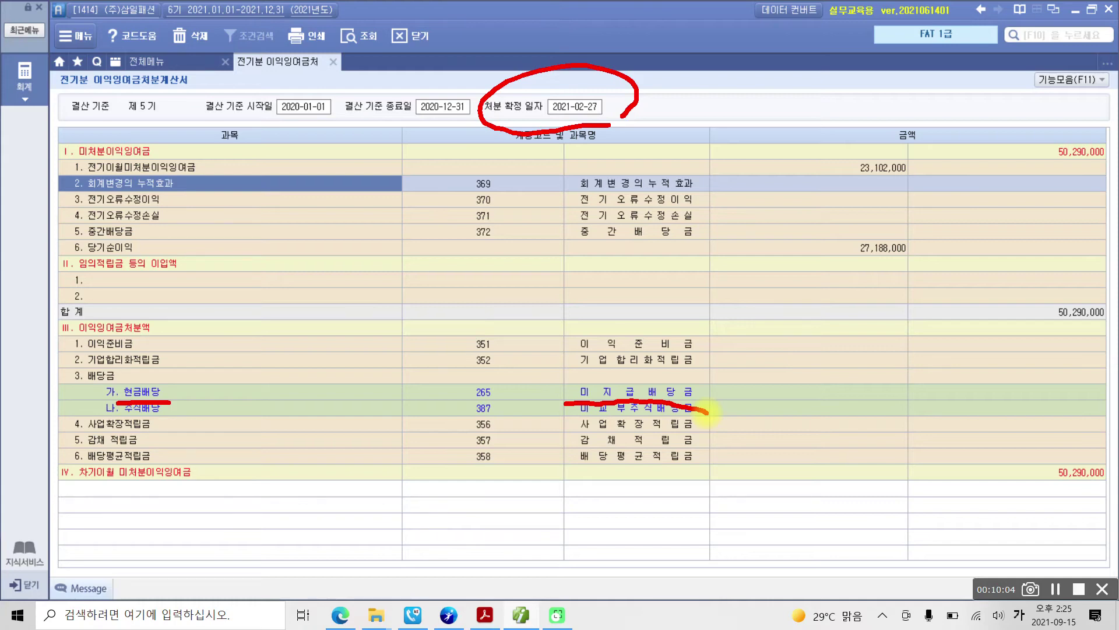
{"action": "mouse_move", "coordinate": [1050, 343]}
{"action": "left_mouse_down"}
{"action": "mouse_move", "coordinate": [996, 300]}
{"action": "mouse_move", "coordinate": [1111, 324]}
{"action": "mouse_move", "coordinate": [1026, 275]}
{"action": "mouse_move", "coordinate": [1097, 350]}
{"action": "mouse_move", "coordinate": [1021, 337]}
{"action": "left_mouse_up"}
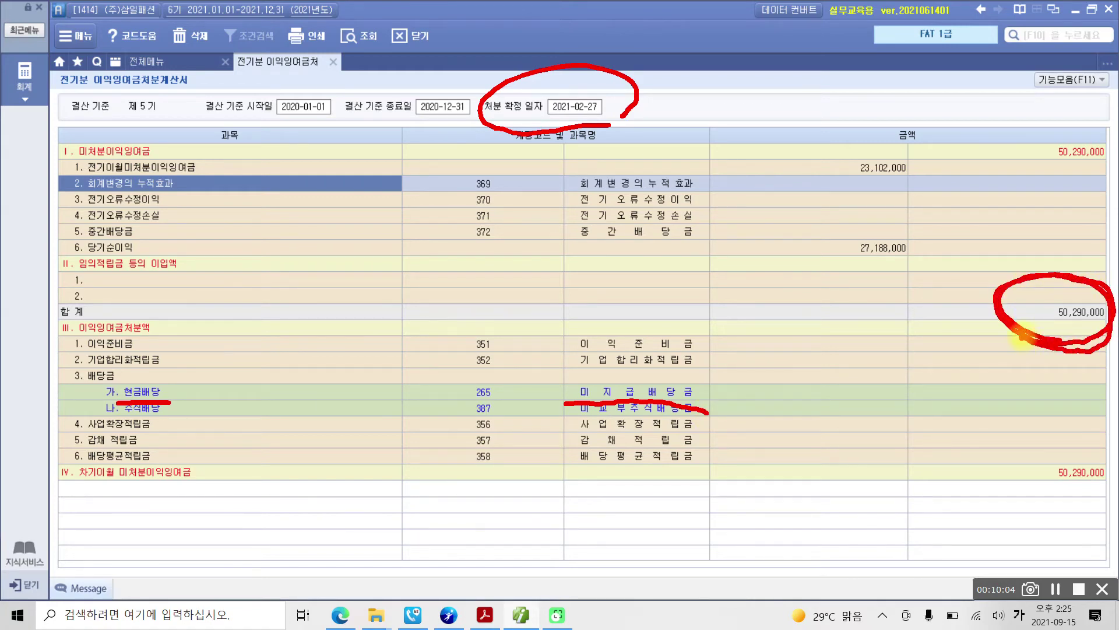
{"action": "mouse_move", "coordinate": [67, 165]}
{"action": "left_mouse_down"}
{"action": "mouse_move", "coordinate": [50, 126]}
{"action": "mouse_move", "coordinate": [80, 169]}
{"action": "left_mouse_up"}
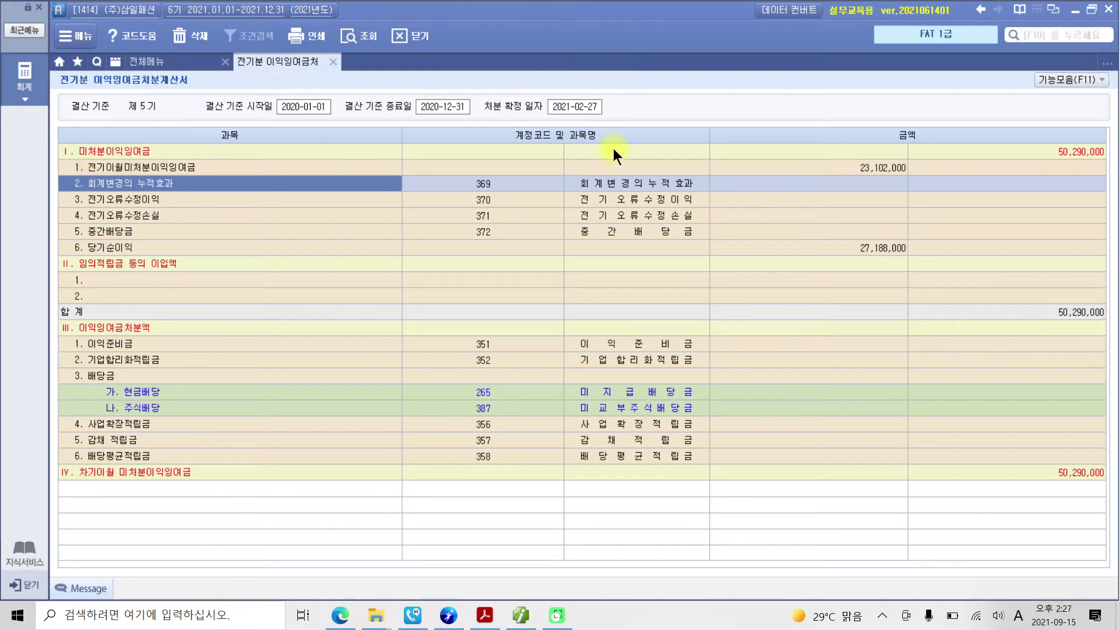
Step: Switch to a blank Notepad document and start its first line with an asterisk
{"action": "left_click", "coordinate": [763, 396]}
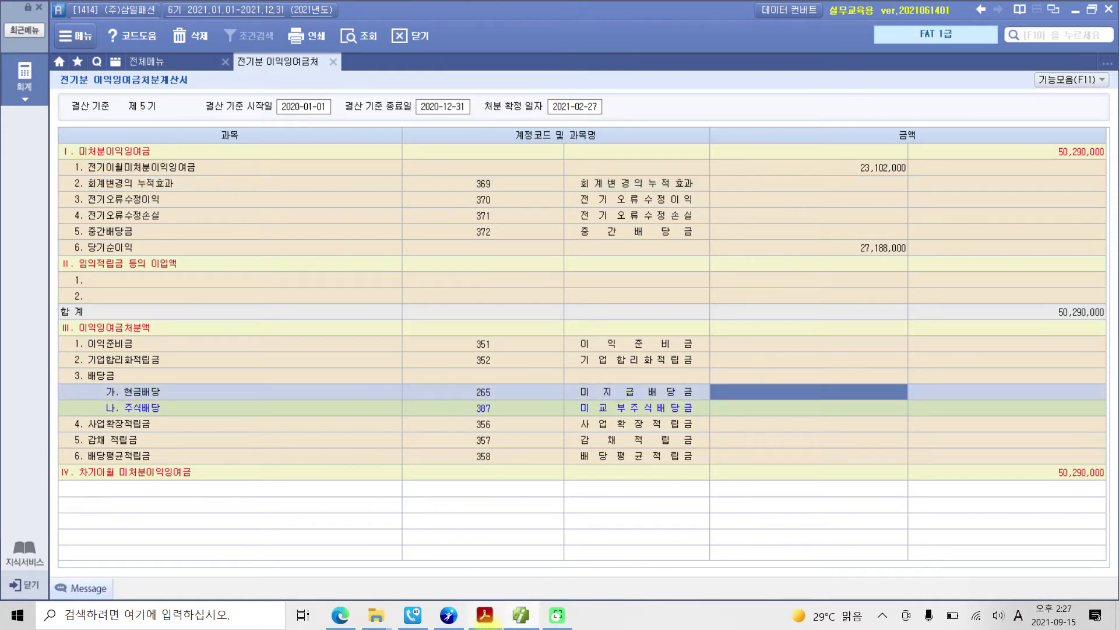
{"action": "left_click", "coordinate": [13, 619]}
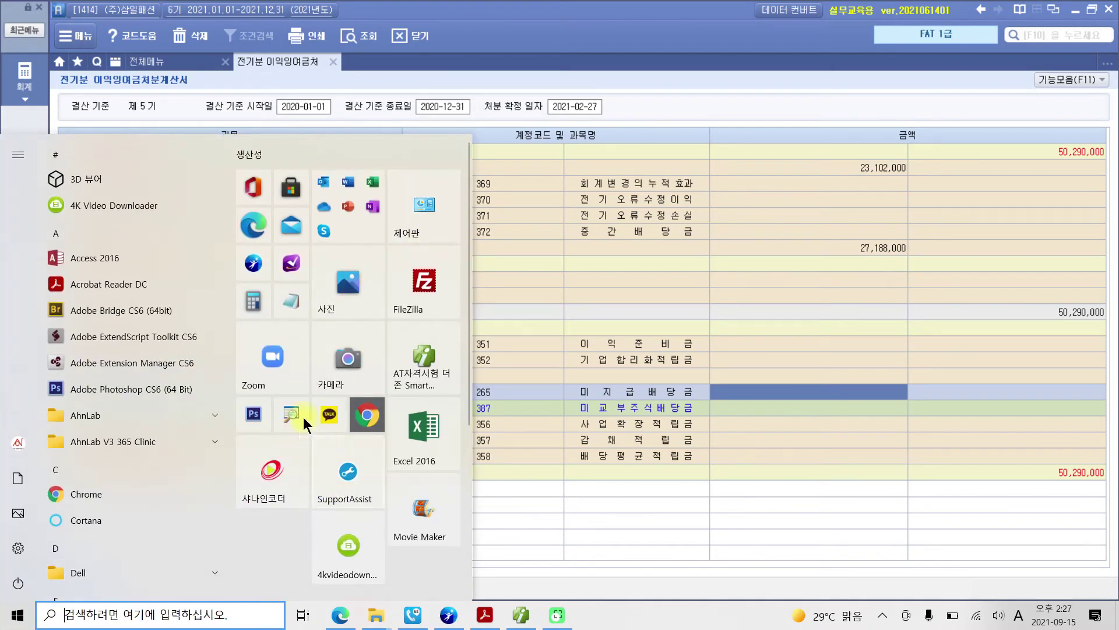
{"action": "left_click", "coordinate": [297, 303]}
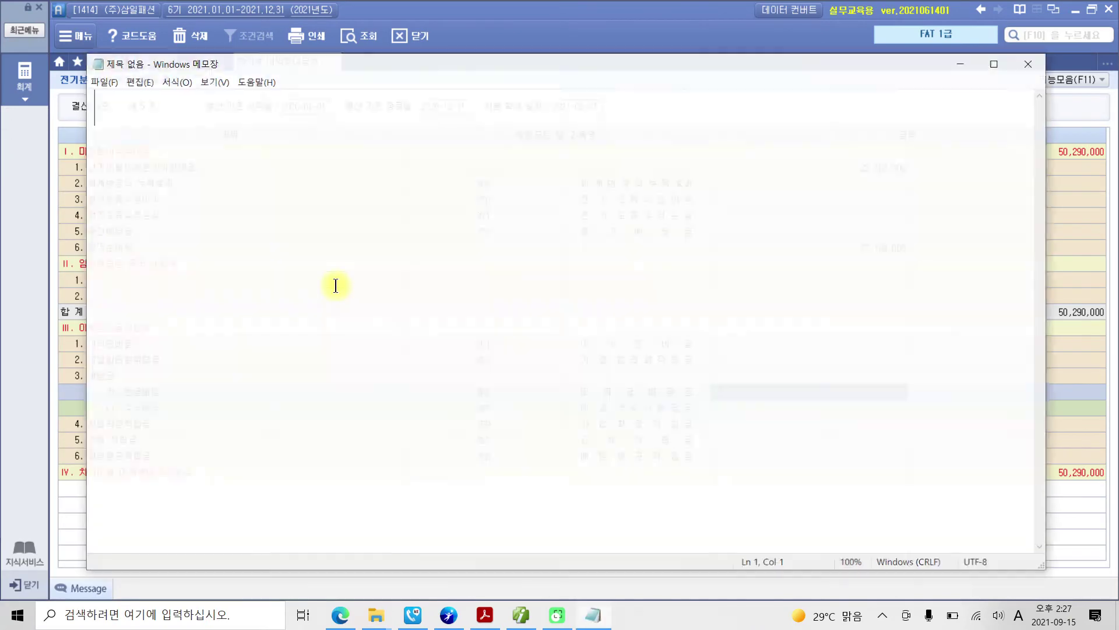
{"action": "type", "text": "* "}
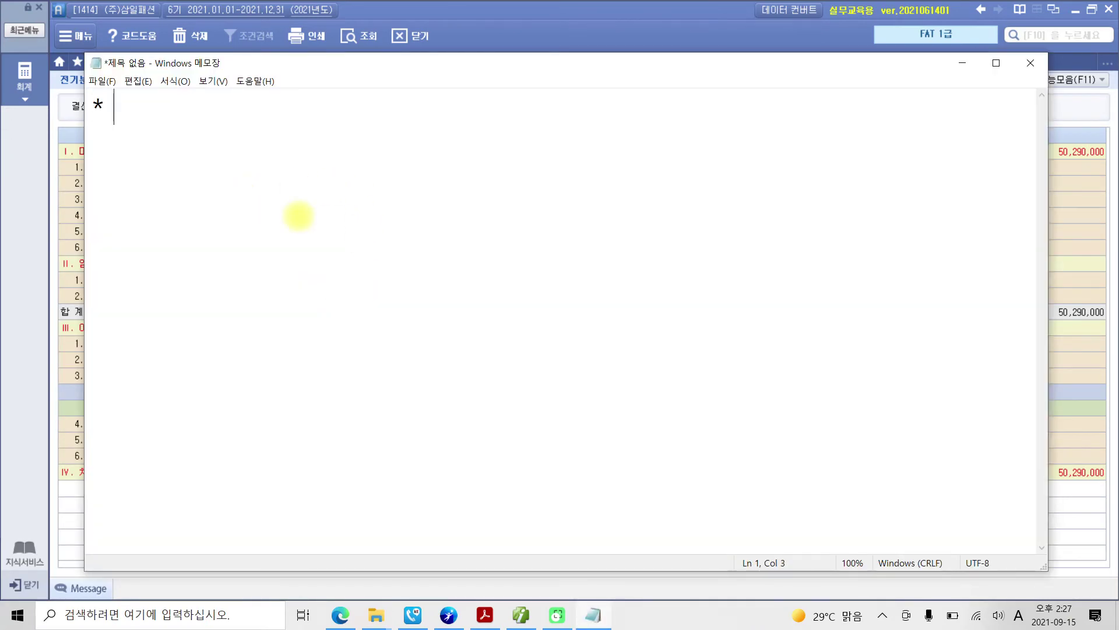
Step: Write the example transaction "주주총회에서 현금배당 10,000,000원을 결정하였다." after the asterisk
{"action": "type", "text": "wnwn"}
{"action": "key", "text": "BackSpace"}
{"action": "key", "text": "BackSpace"}
{"action": "key", "text": "BackSpace"}
{"action": "key", "text": "BackSpace"}
{"action": "key", "text": "Hangul"}
{"action": "type", "text": "ㅈㅜㅈㅜㅈ"}
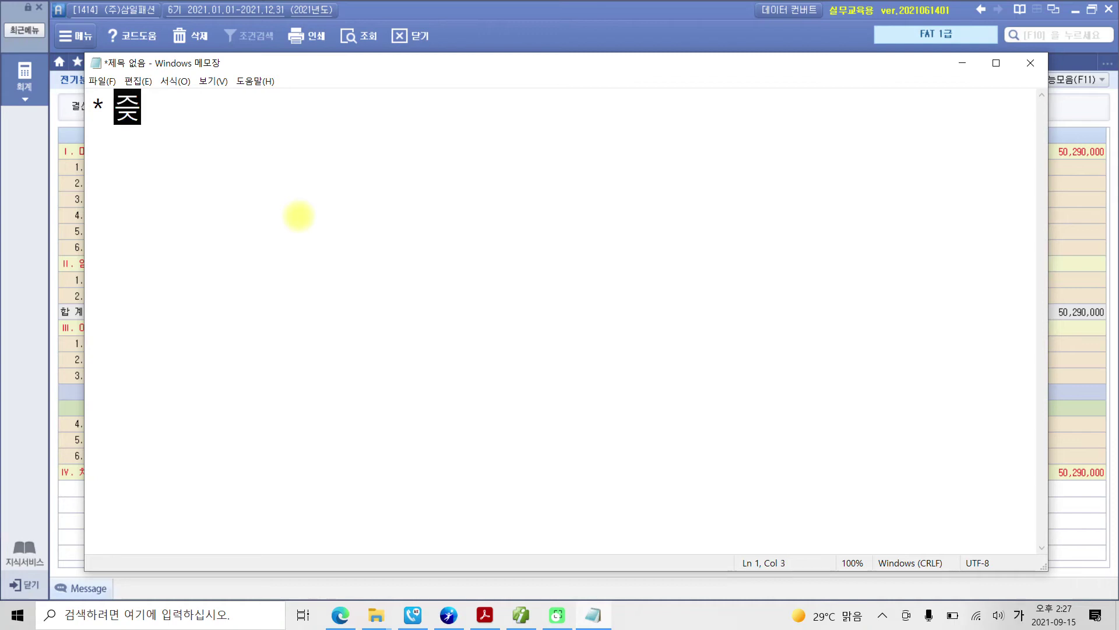
{"action": "type", "text": "ㅗㅇㅎㅚㅇㅔㅅㅓ"}
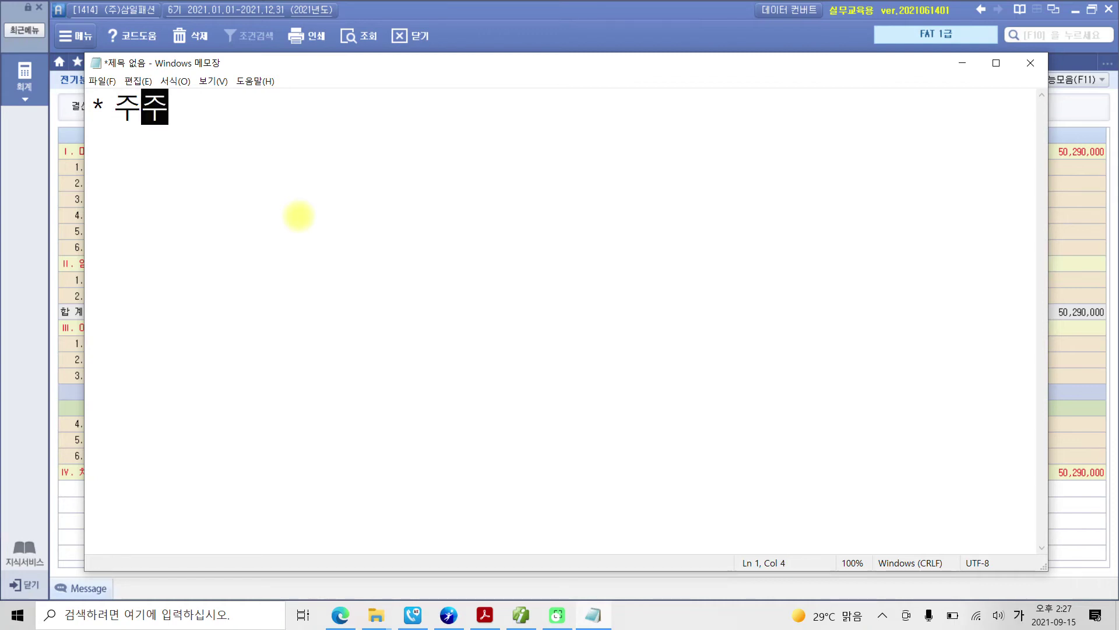
{"action": "type", "text": " ㅎㅕㄴㄱㅡㅁㅂㅐㄷㅏㅇ "}
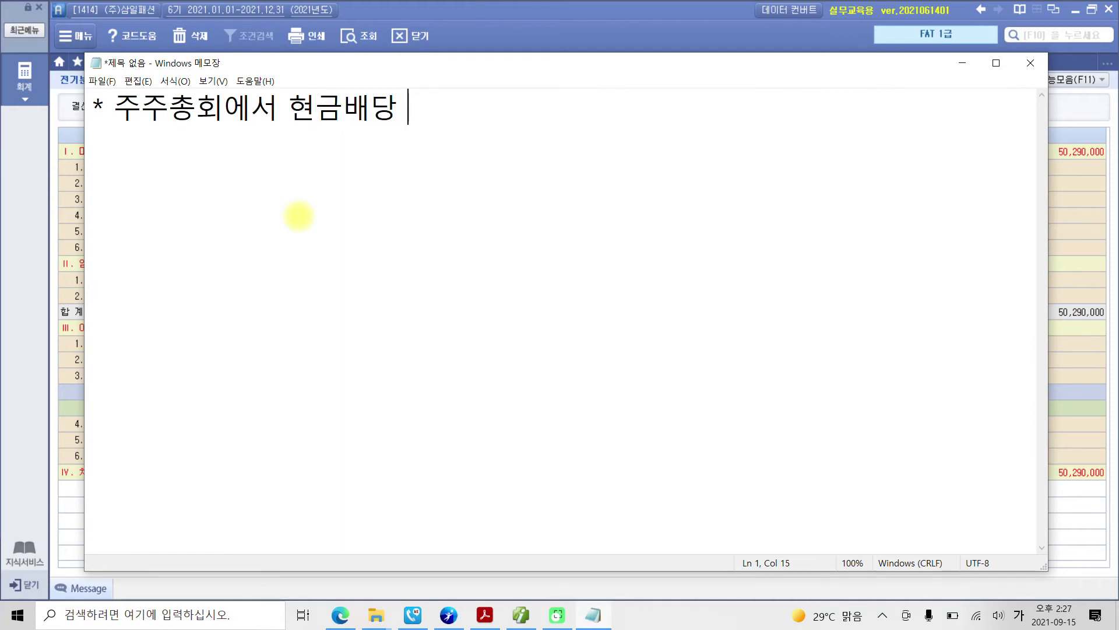
{"action": "type", "text": "10,000,"}
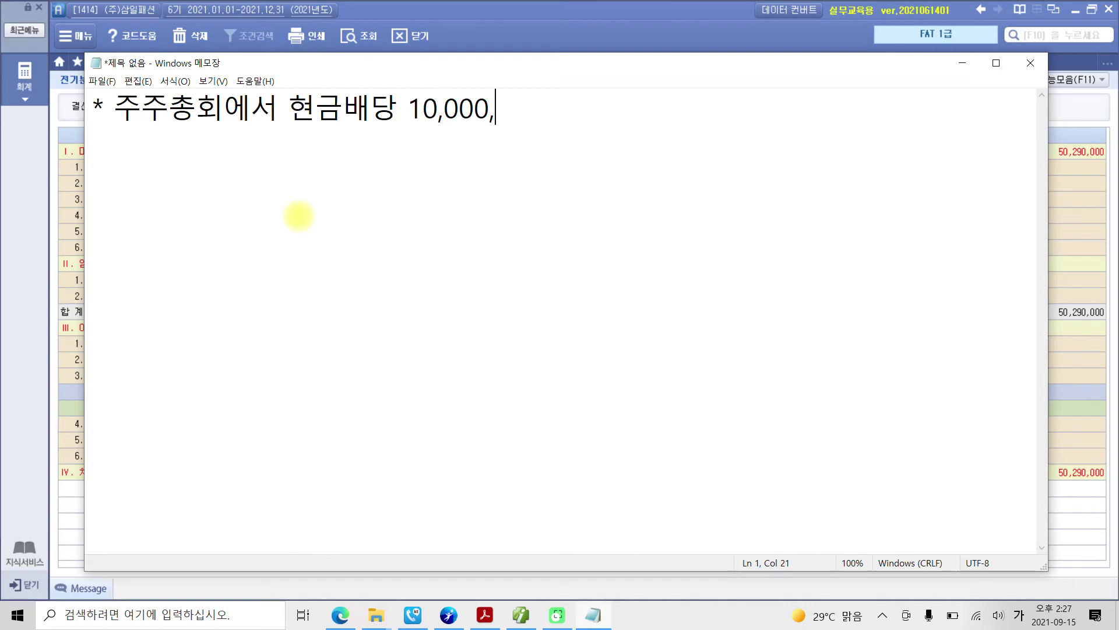
{"action": "type", "text": "000ㅇㅜㅓㄴㅇㅡ"}
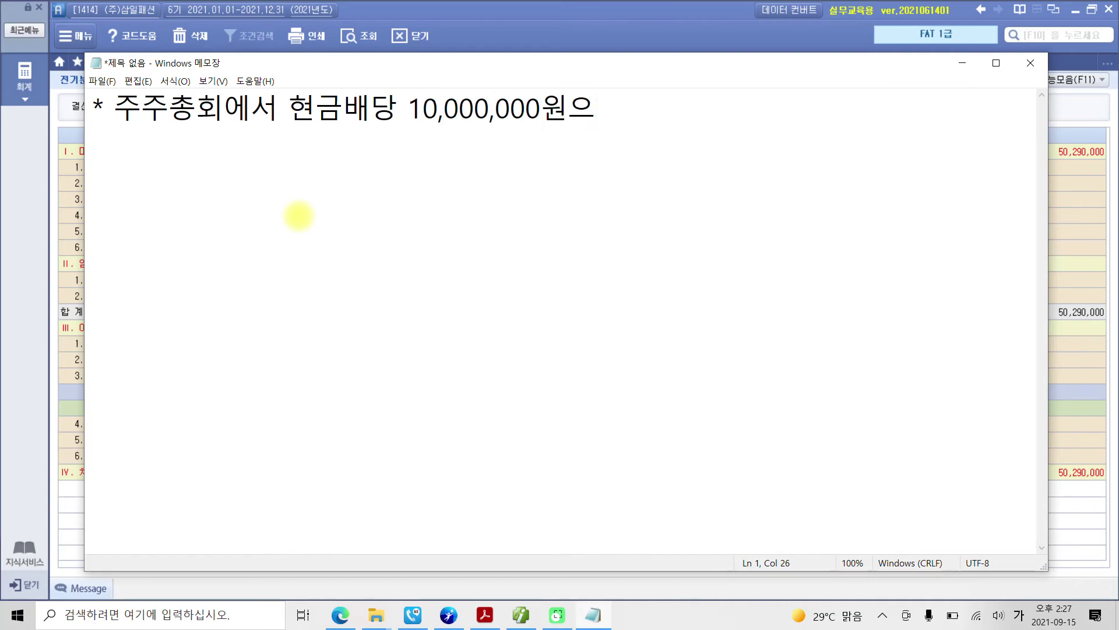
{"action": "type", "text": "ㄹ ㄱㅕㄹㅇㅡㅣㅇ"}
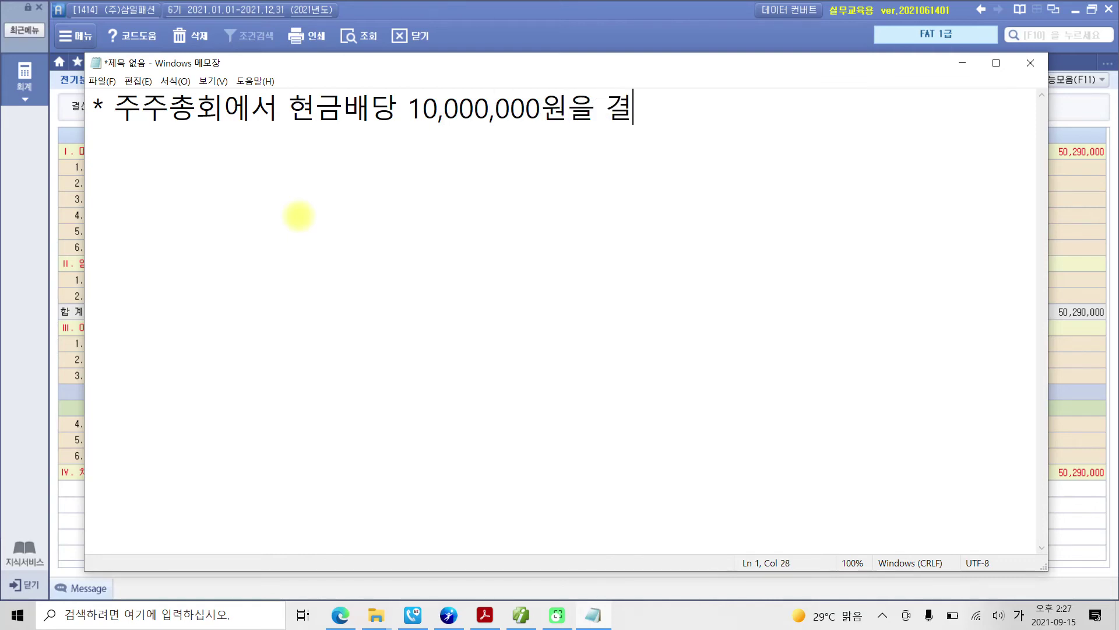
{"action": "key", "text": "BackSpace"}
{"action": "type", "text": "ㅎㅏㅣ"}
{"action": "key", "text": "BackSpace"}
{"action": "key", "text": "BackSpace"}
{"action": "key", "text": "BackSpace"}
{"action": "type", "text": "ㅈㅓㅇㅎㅏ"}
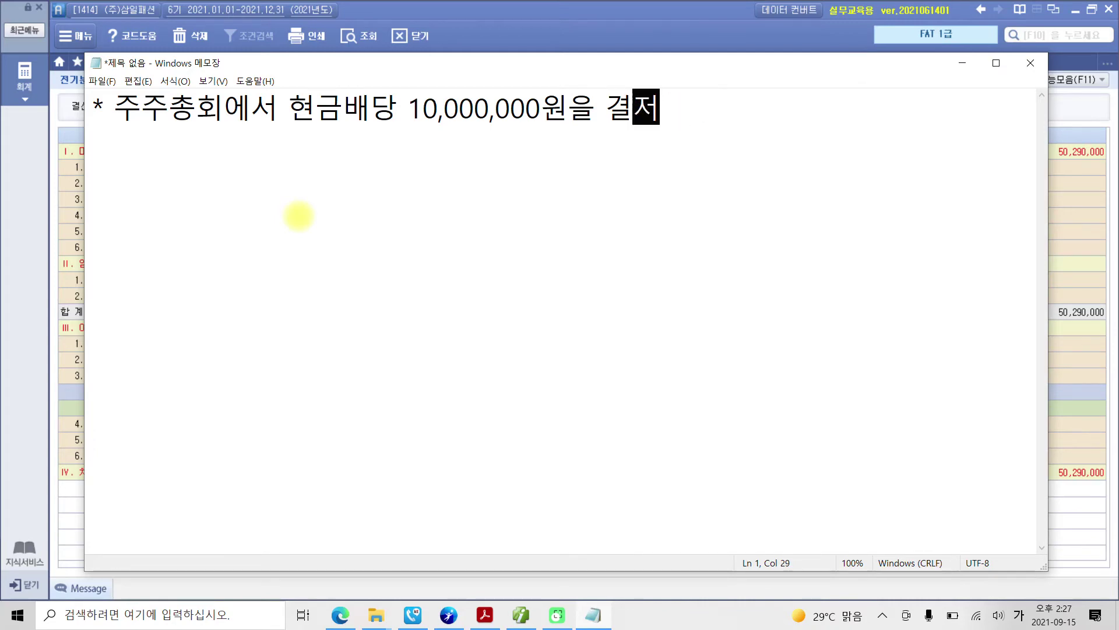
{"action": "type", "text": "ㅇㅕㅆㄷㅏ."}
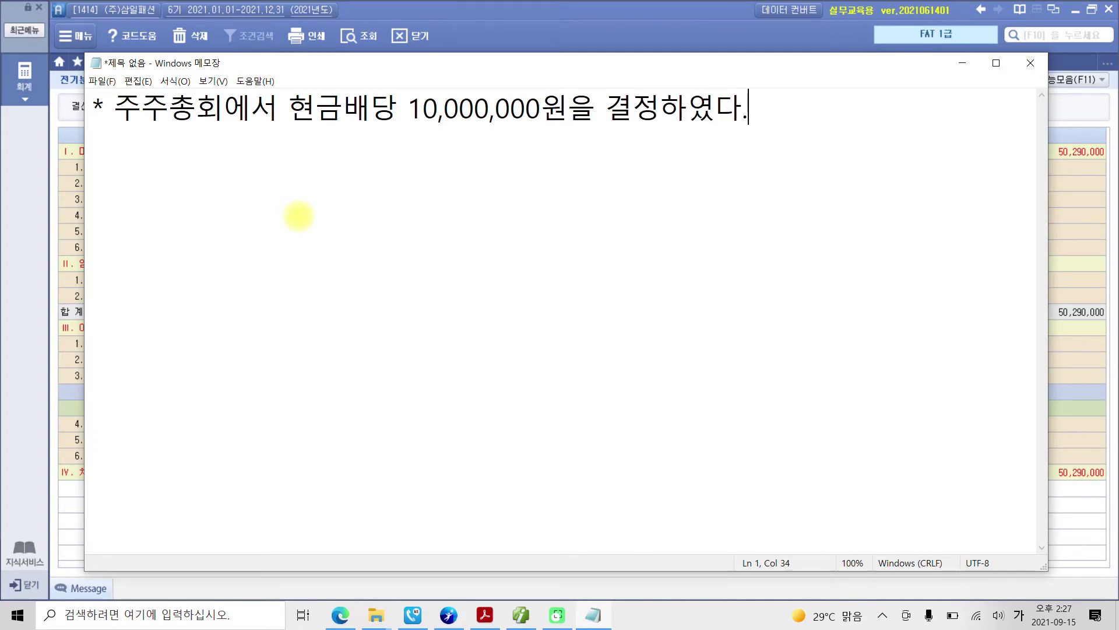
Step: Write the debit side of the journal entry on the second line as "차)이월이익잉여금 10,000,000"
{"action": "key", "text": "Return"}
{"action": "key", "text": "Return"}
{"action": "type", "text": "ㅈㅏ"}
{"action": "key", "text": "BackSpace"}
{"action": "key", "text": "BackSpace"}
{"action": "key", "text": "BackSpace"}
{"action": "key", "text": "BackSpace"}
{"action": "key", "text": "BackSpace"}
{"action": "type", "text": "차)"}
{"action": "type", "text": "이월이"}
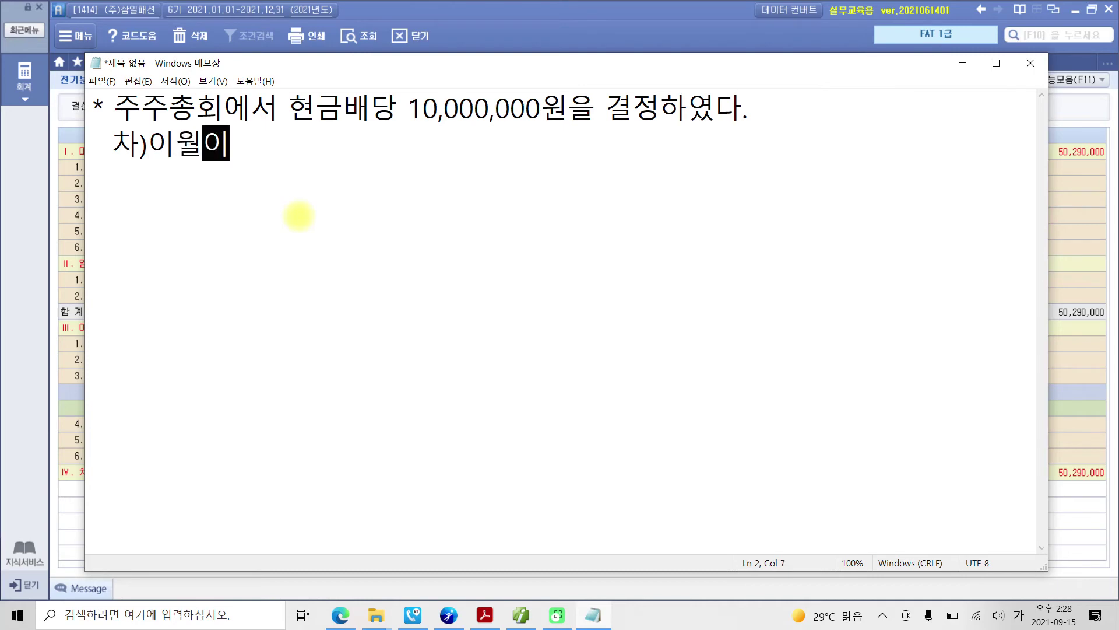
{"action": "type", "text": "익잉여금"}
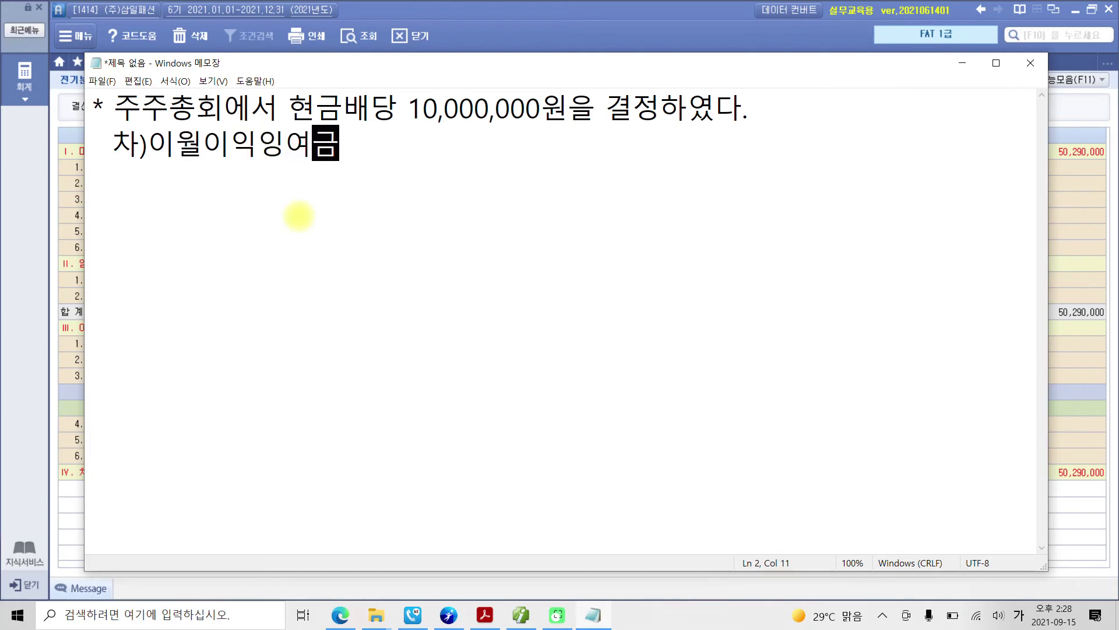
{"action": "type", "text": "   12"}
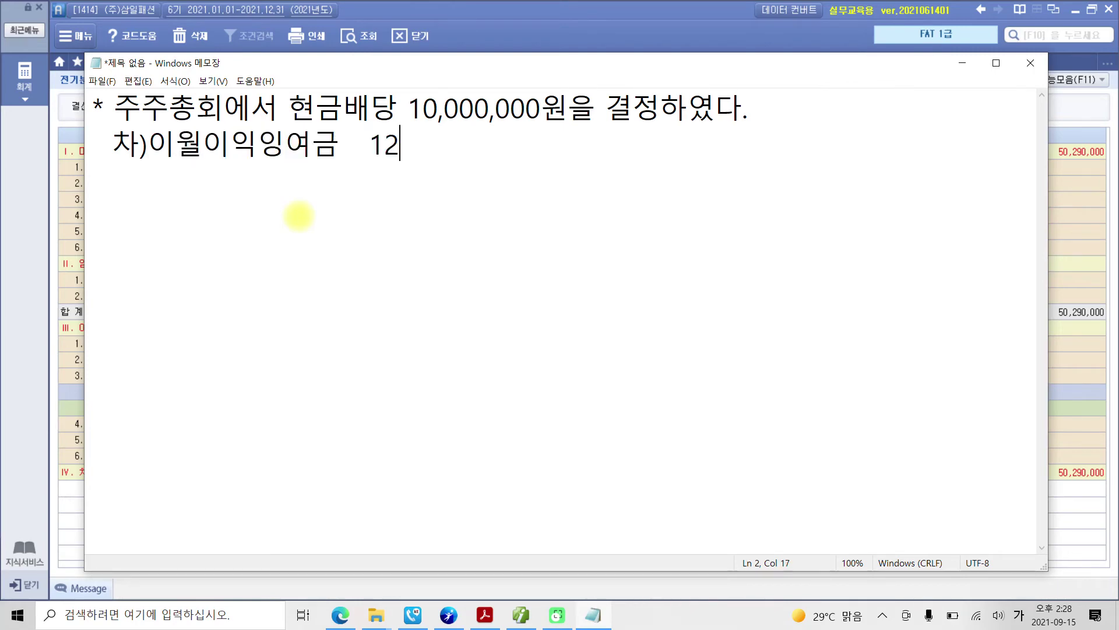
{"action": "key", "text": "BackSpace"}
{"action": "type", "text": "0,000,000 "}
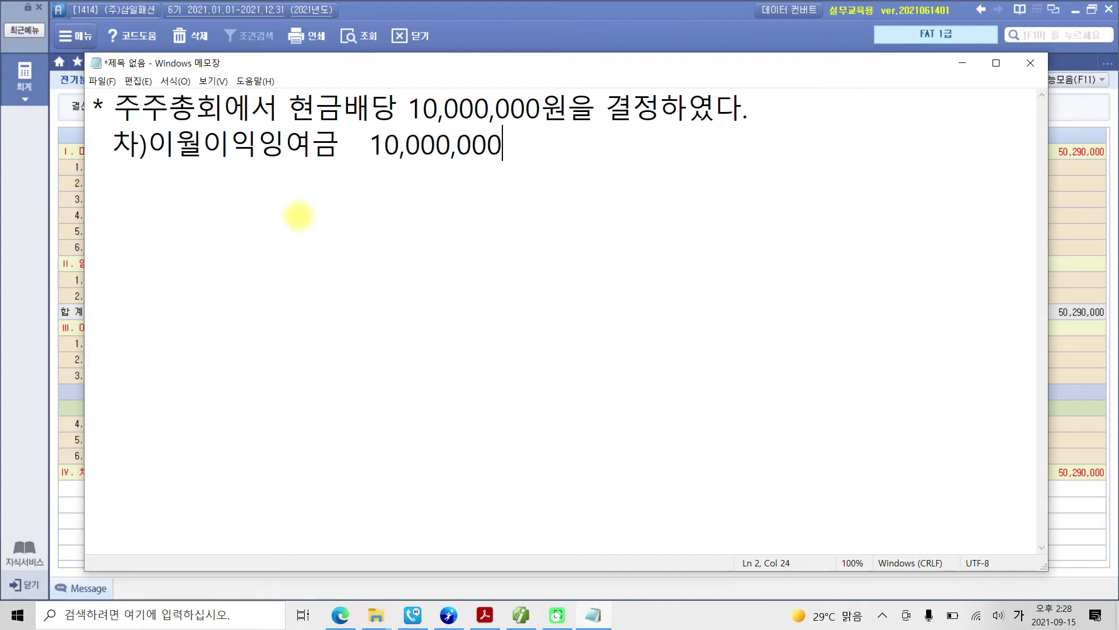
Step: Write the credit side of the journal entry on the second line as "대)미지급배당금 10,000,000"
{"action": "type", "text": "       대)미지급배당금"}
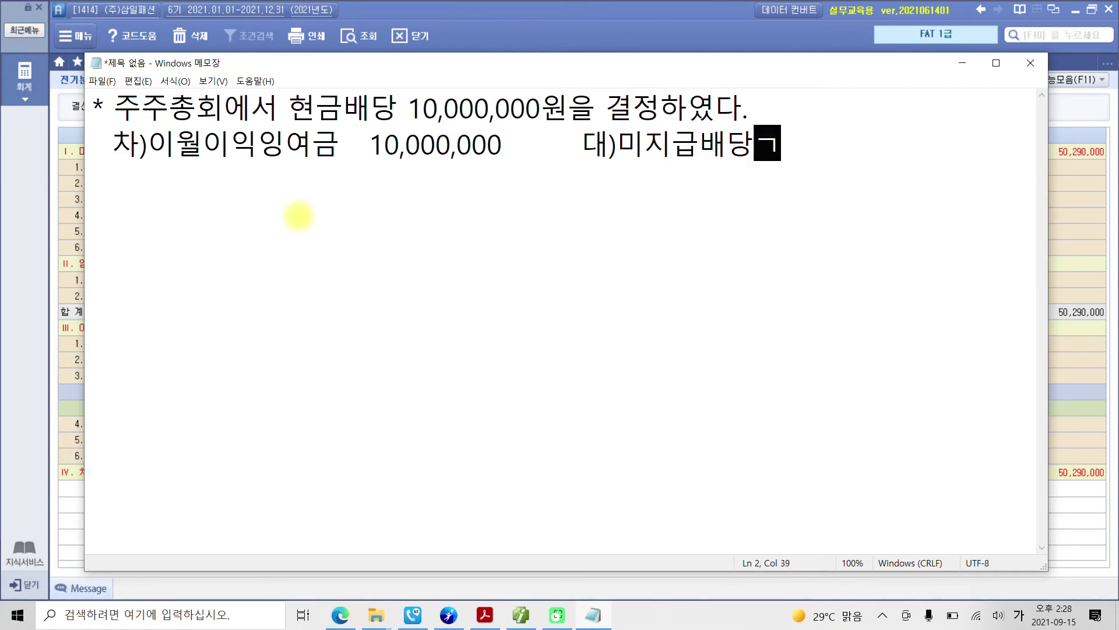
{"action": "type", "text": "  10,"}
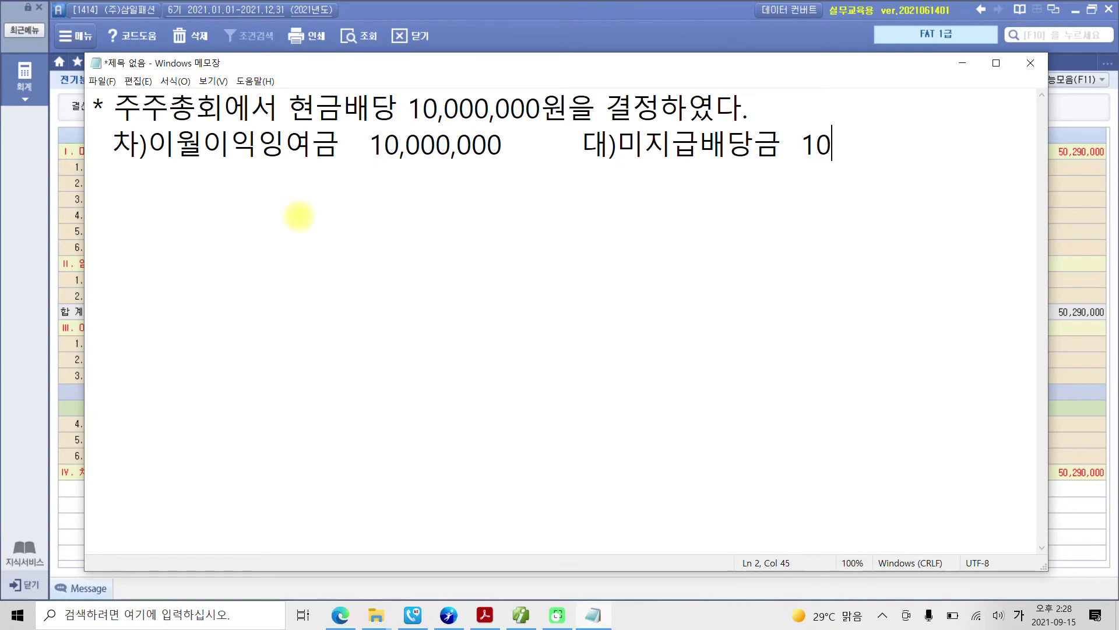
{"action": "type", "text": "000,000"}
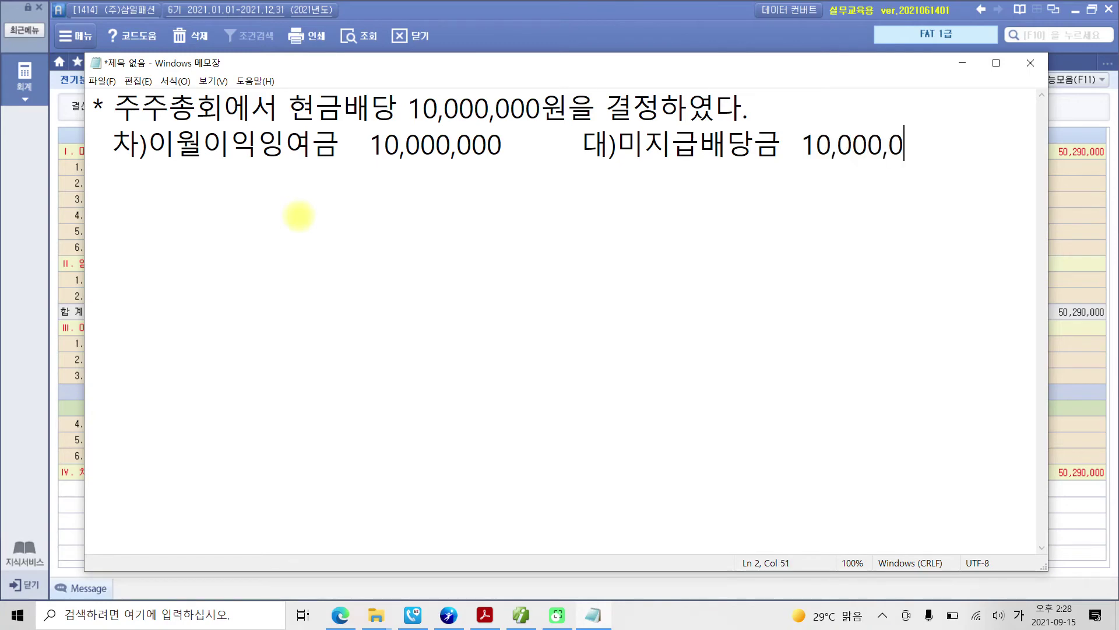
Step: Add a third line with "(자본감소)" beneath the debit account and "(부채증가)" beneath the credit account
{"action": "key", "text": "Return"}
{"action": "type", "text": "("}
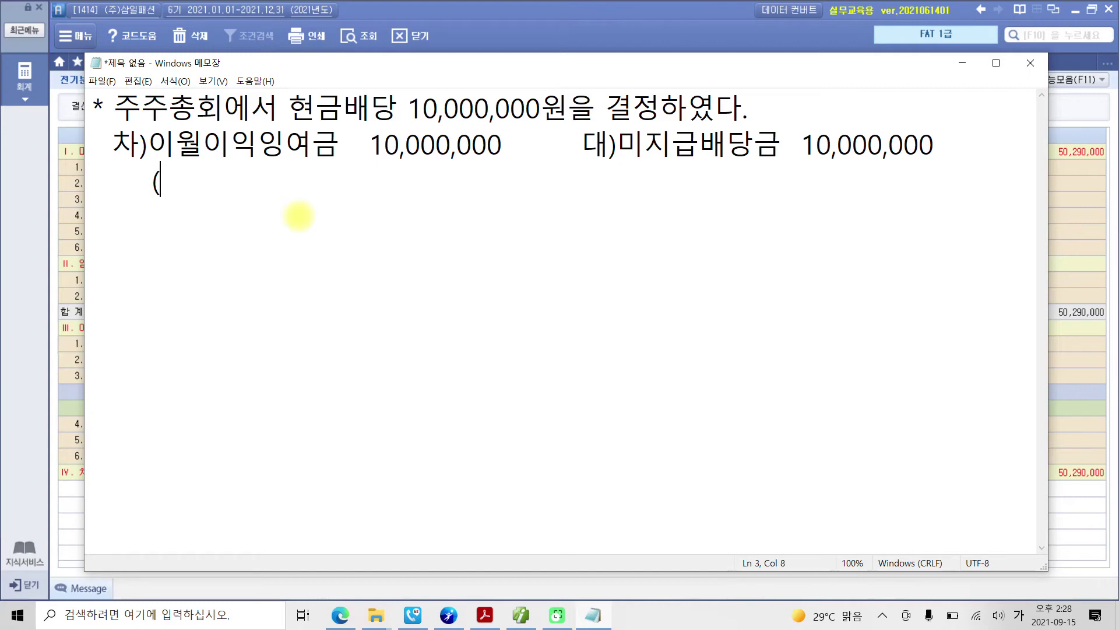
{"action": "type", "text": "자본감소)"}
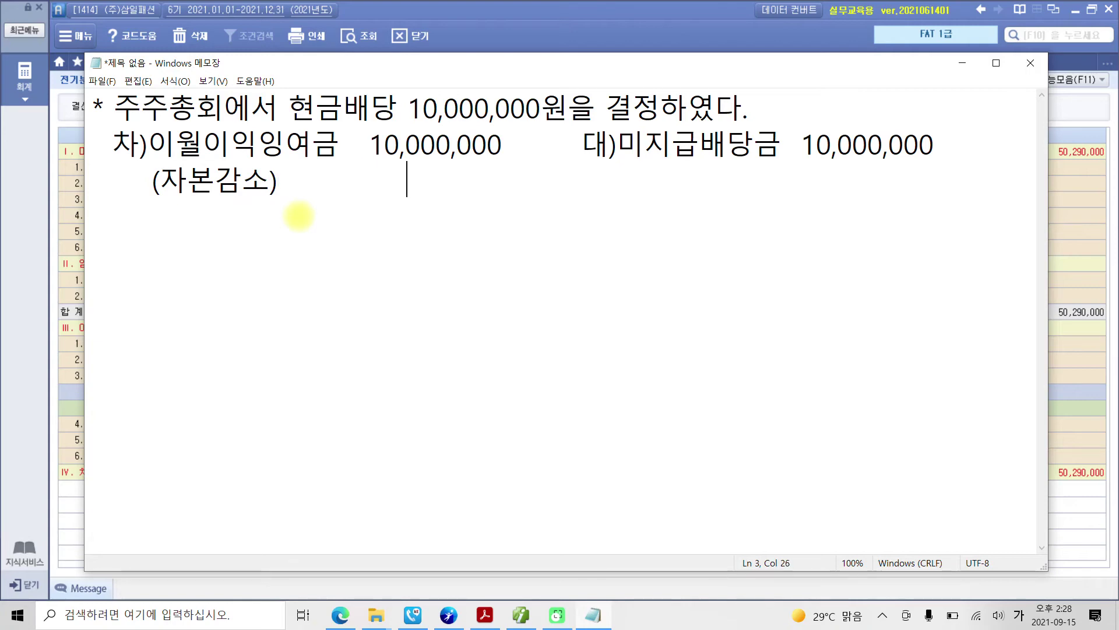
{"action": "type", "text": "                                   (부채"}
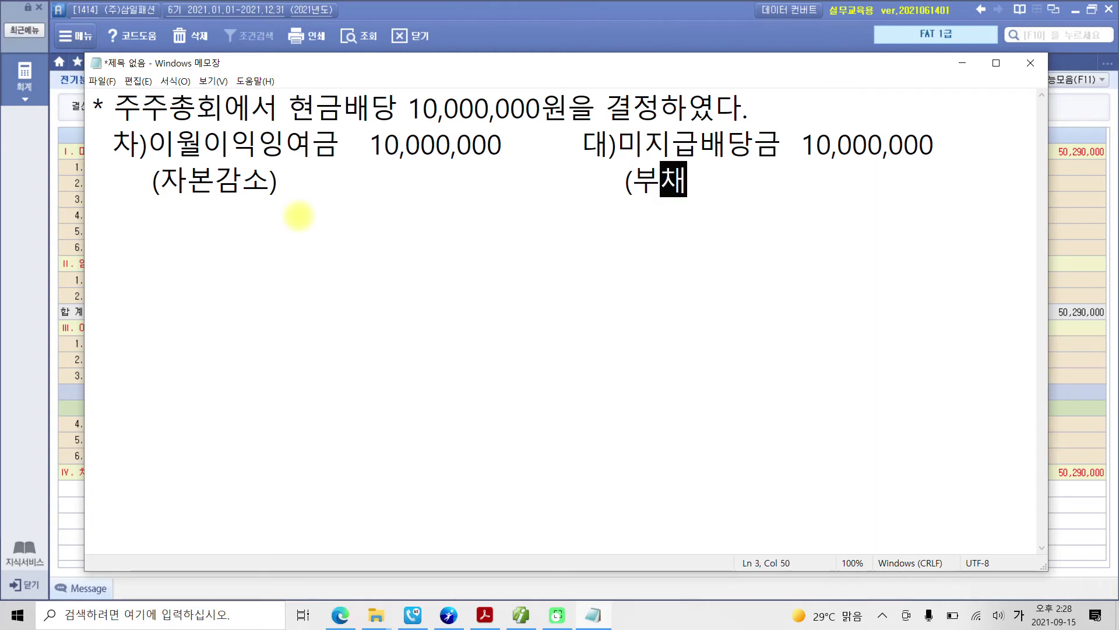
{"action": "type", "text": "증가)"}
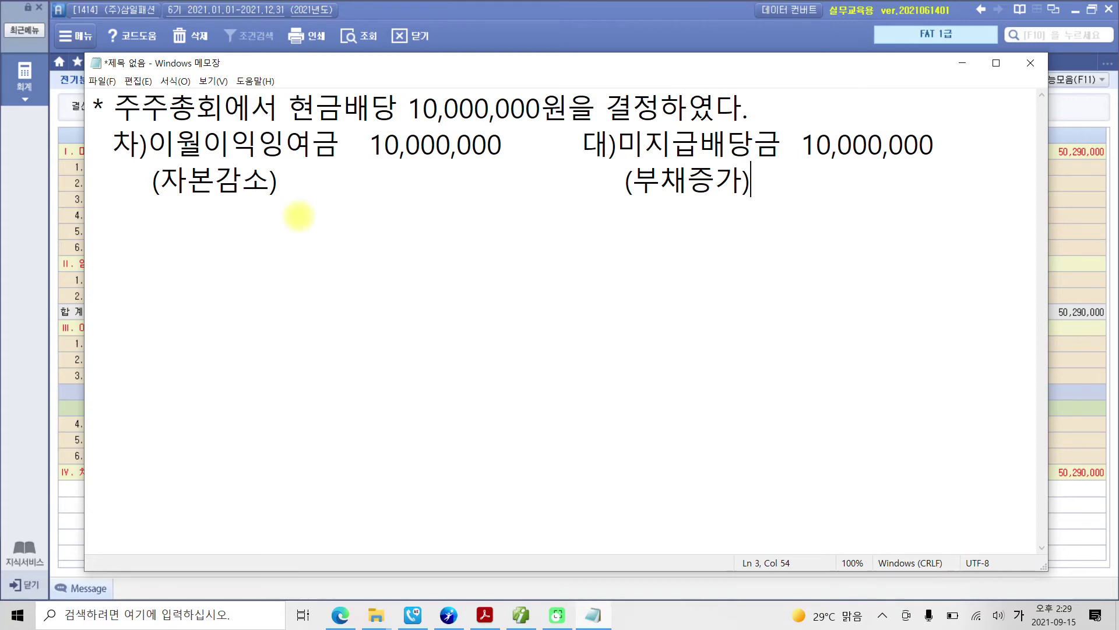
{"action": "key", "text": "Return"}
{"action": "type", "text": "이익"}
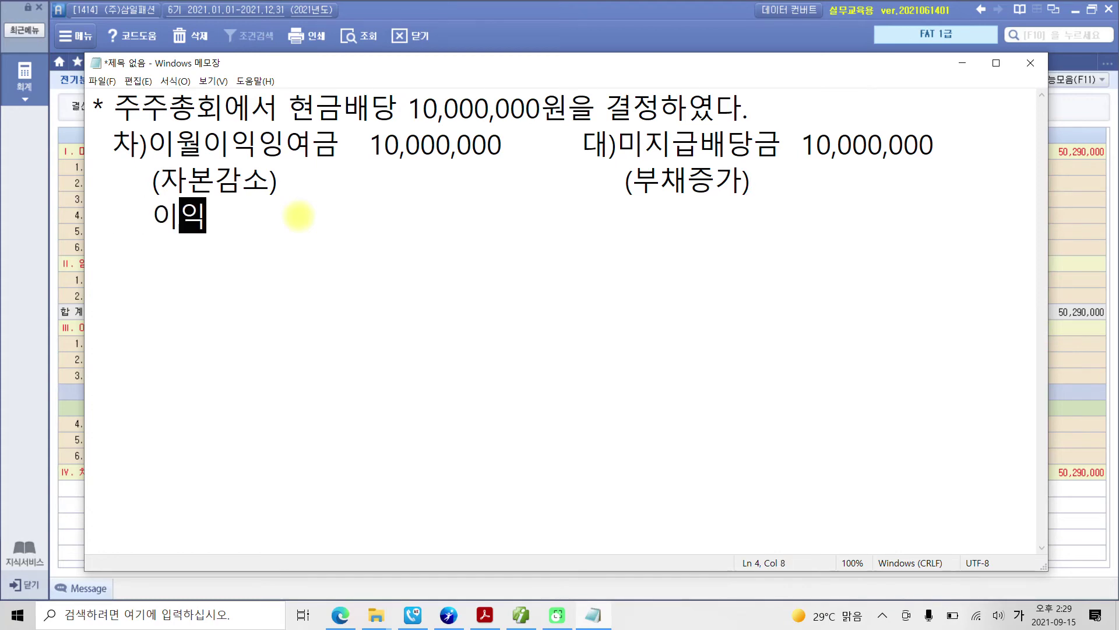
{"action": "type", "text": "준비"}
{"action": "key", "text": "BackSpace"}
{"action": "key", "text": "BackSpace"}
{"action": "key", "text": "BackSpace"}
{"action": "key", "text": "BackSpace"}
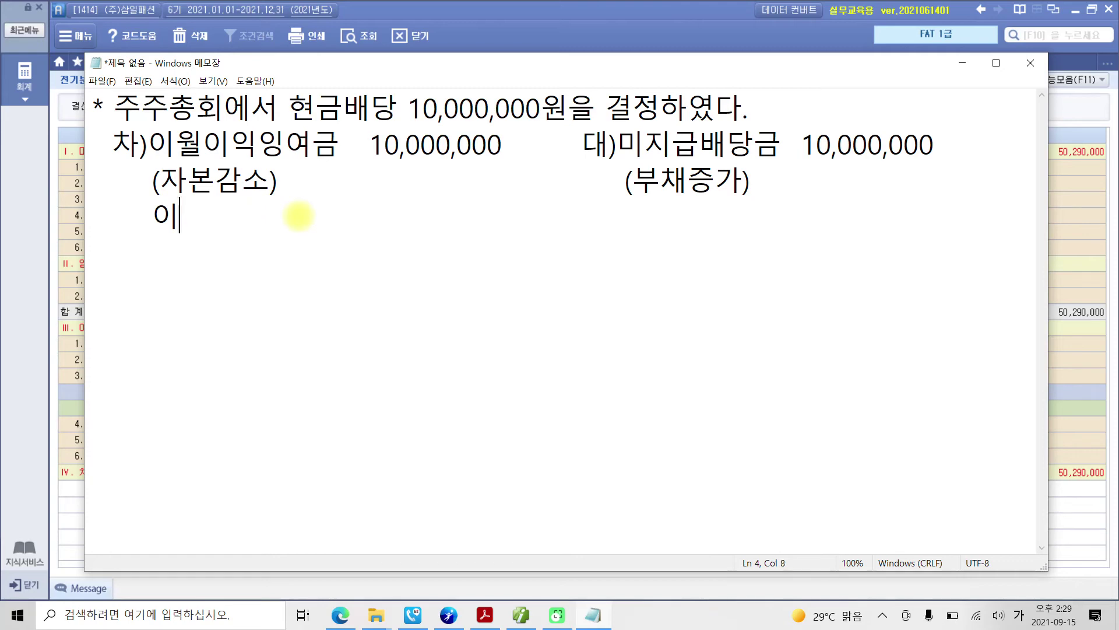
{"action": "type", "text": "이월이이"}
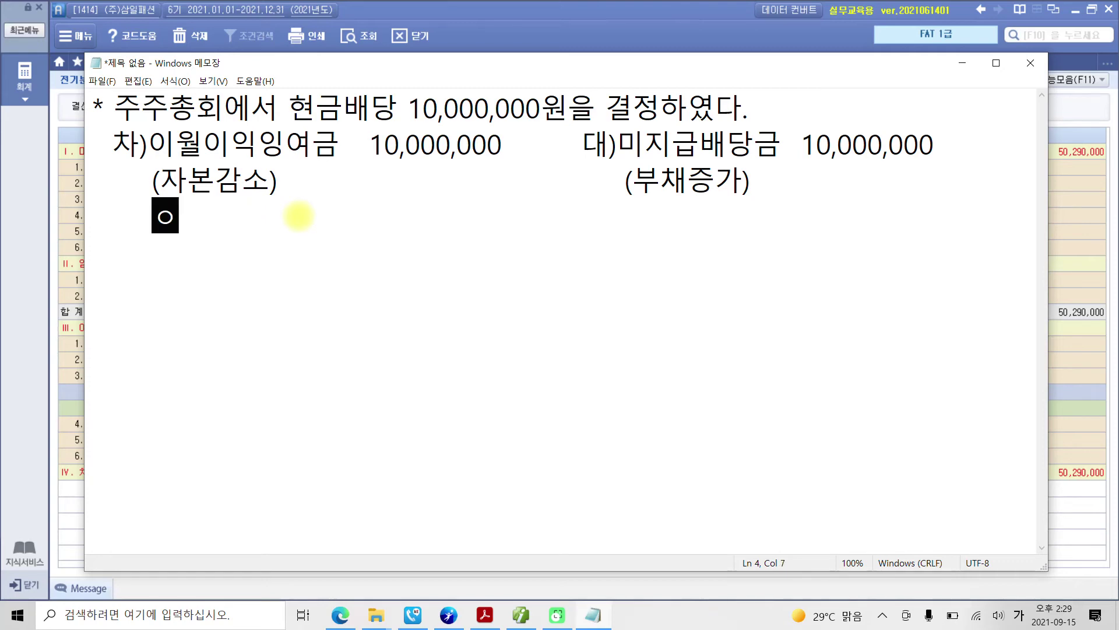
{"action": "type", "text": "ㄱ잉여"}
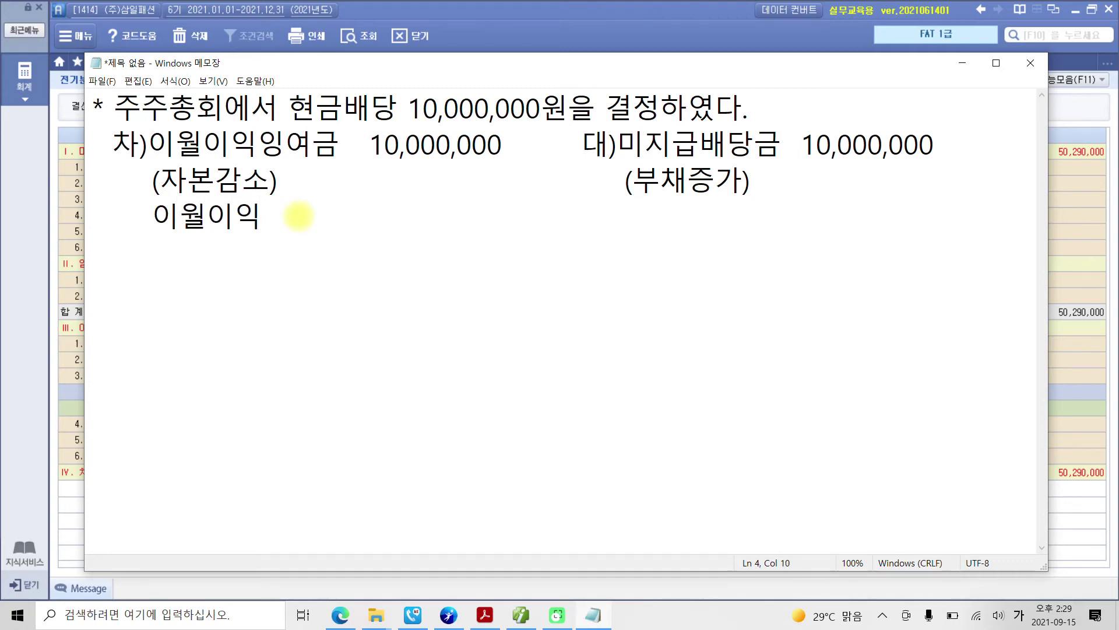
{"action": "type", "text": "금"}
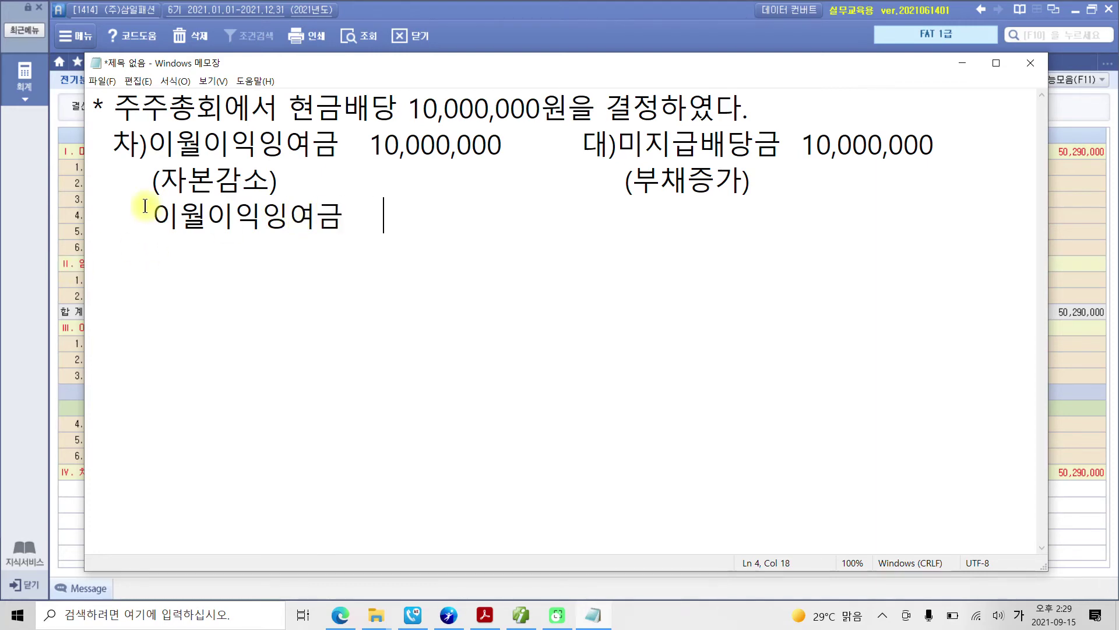
{"action": "left_click_drag", "start_coordinate": [145, 214], "coordinate": [337, 215]}
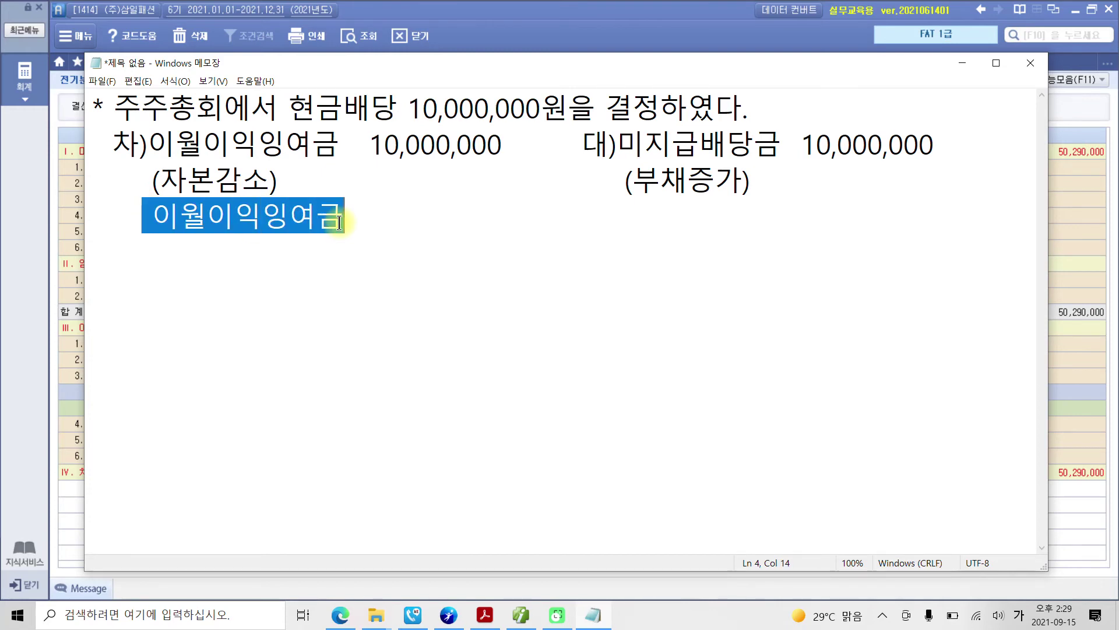
{"action": "key", "text": "Delete"}
Step: Change the debit amount of 이월이익잉여금 on the second line to 11,000,000
{"action": "left_click", "coordinate": [390, 155]}
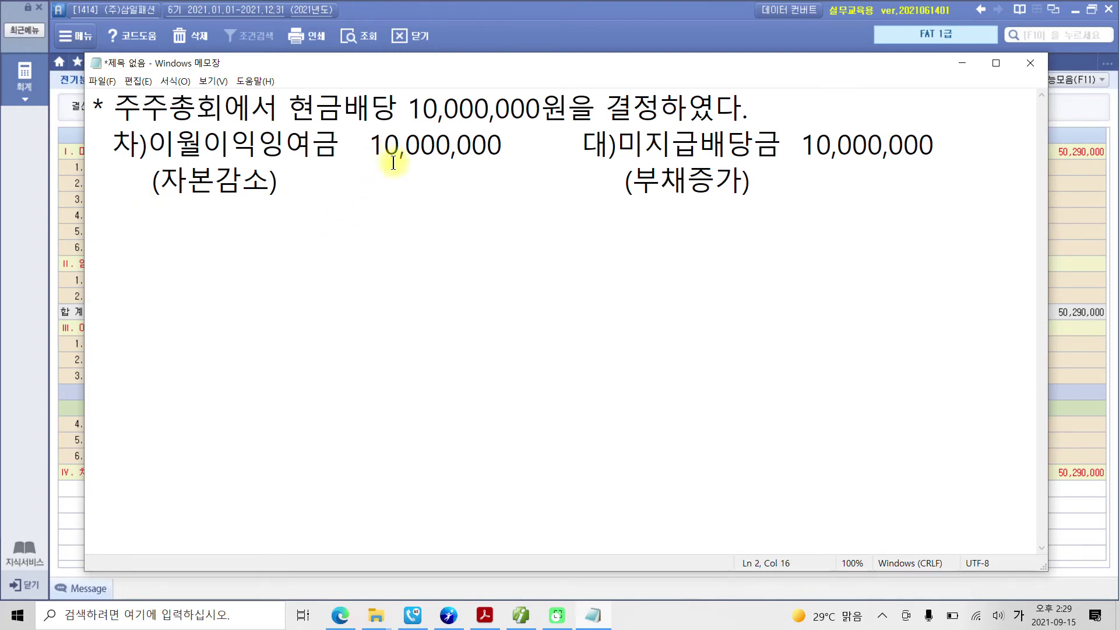
{"action": "type", "text": "1"}
{"action": "key", "text": "Delete"}
Step: Add the credit entry "이익준비금 1,000,000" below "(부채증가)" and label it "(자본증가)" on the following line
{"action": "left_click", "coordinate": [327, 228]}
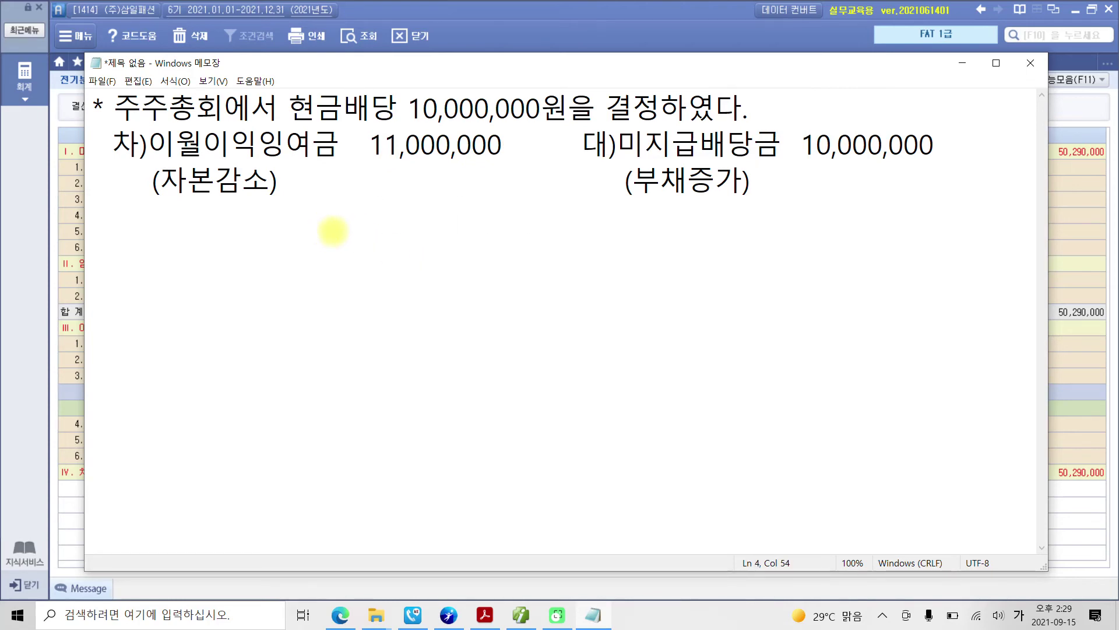
{"action": "type", "text": "이익준ㅂㅣ비ㅂ"}
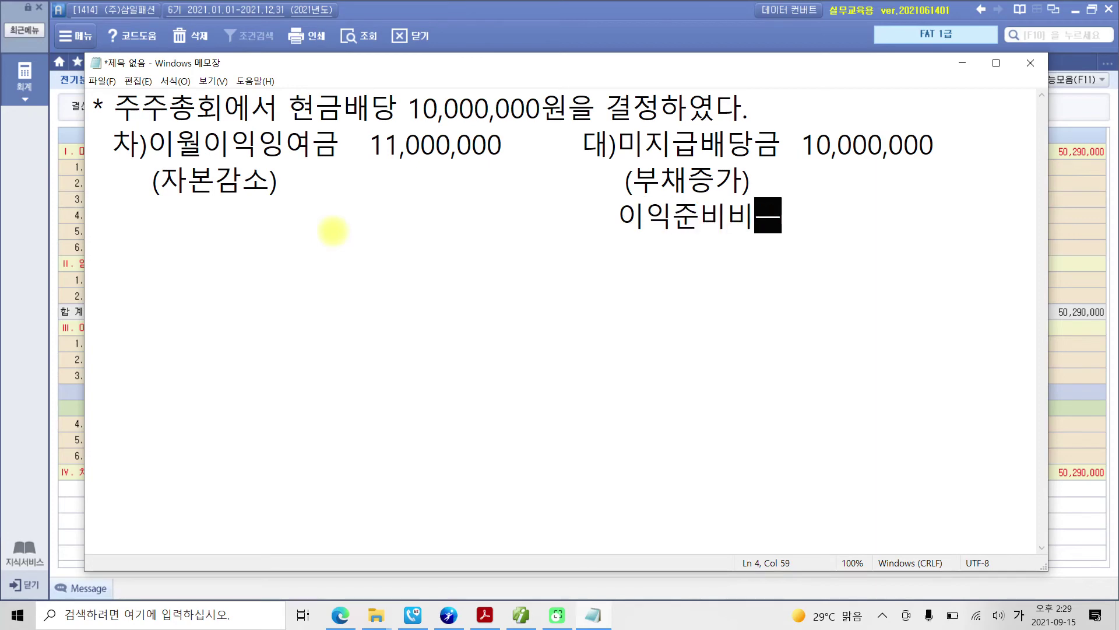
{"action": "key", "text": "BackSpace"}
{"action": "key", "text": "BackSpace"}
{"action": "key", "text": "BackSpace"}
{"action": "type", "text": "비금       "}
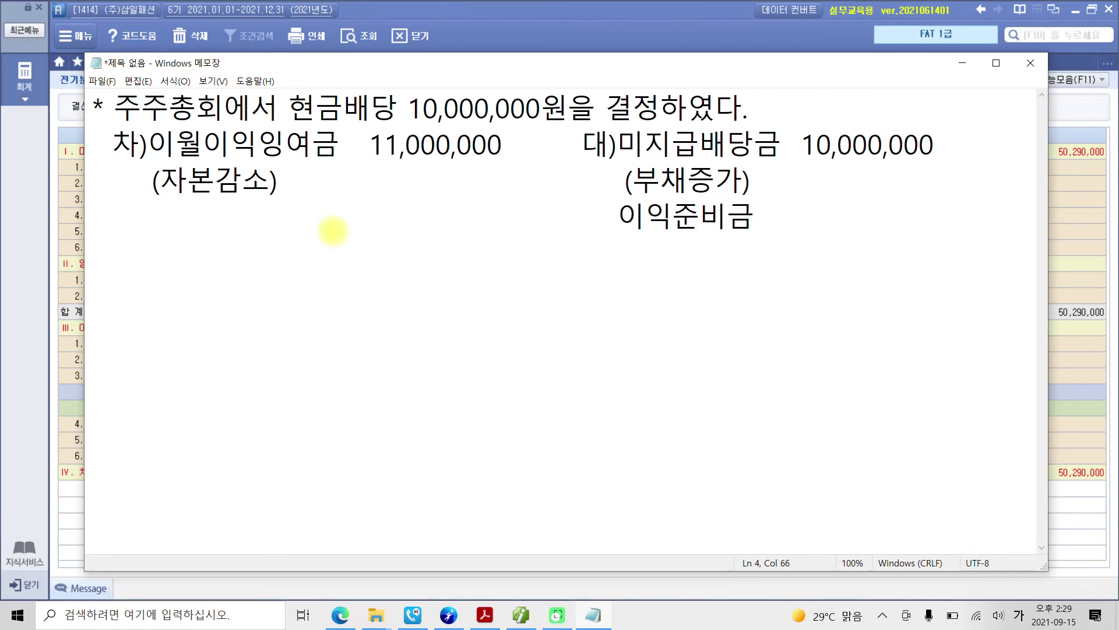
{"action": "type", "text": "1,000,000,000"}
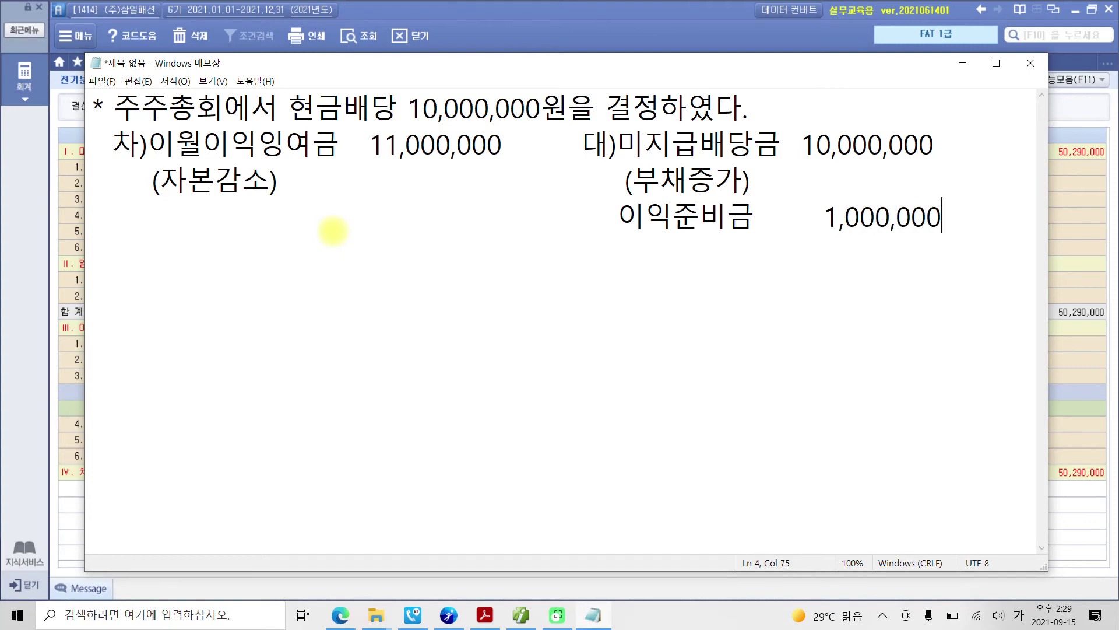
{"action": "key", "text": "Return"}
{"action": "type", "text": "(자본증가)"}
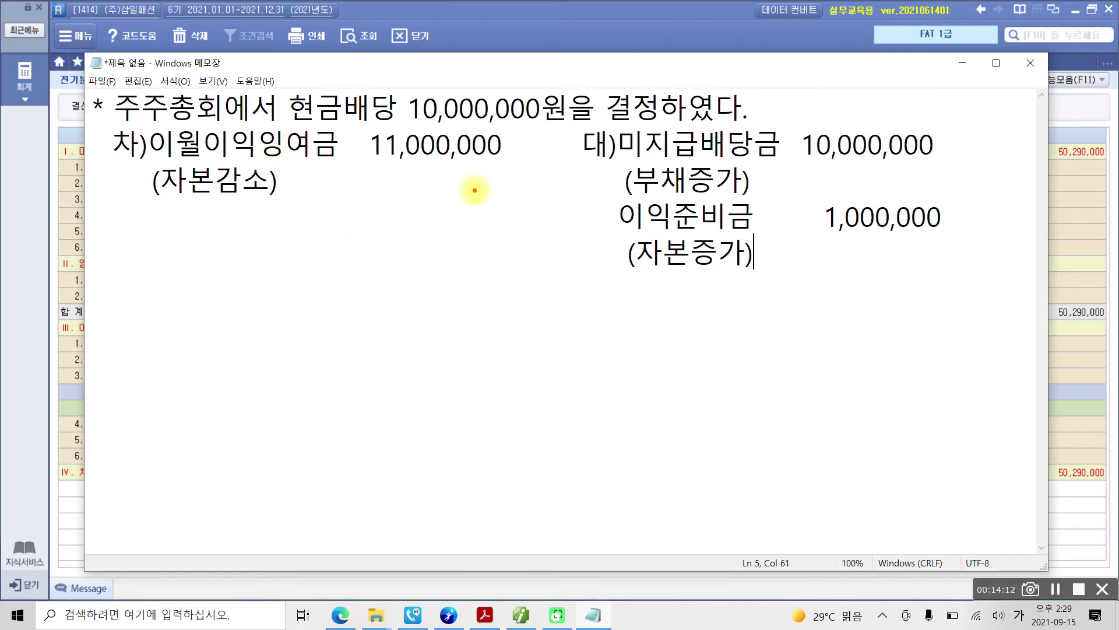
Step: Examine the 이익준비금 credit entry in relation to the 현금배당 amount in the example transaction
{"action": "mouse_move", "coordinate": [607, 188]}
{"action": "left_mouse_down"}
{"action": "mouse_move", "coordinate": [583, 219]}
{"action": "mouse_move", "coordinate": [837, 292]}
{"action": "mouse_move", "coordinate": [870, 189]}
{"action": "mouse_move", "coordinate": [566, 210]}
{"action": "left_mouse_up"}
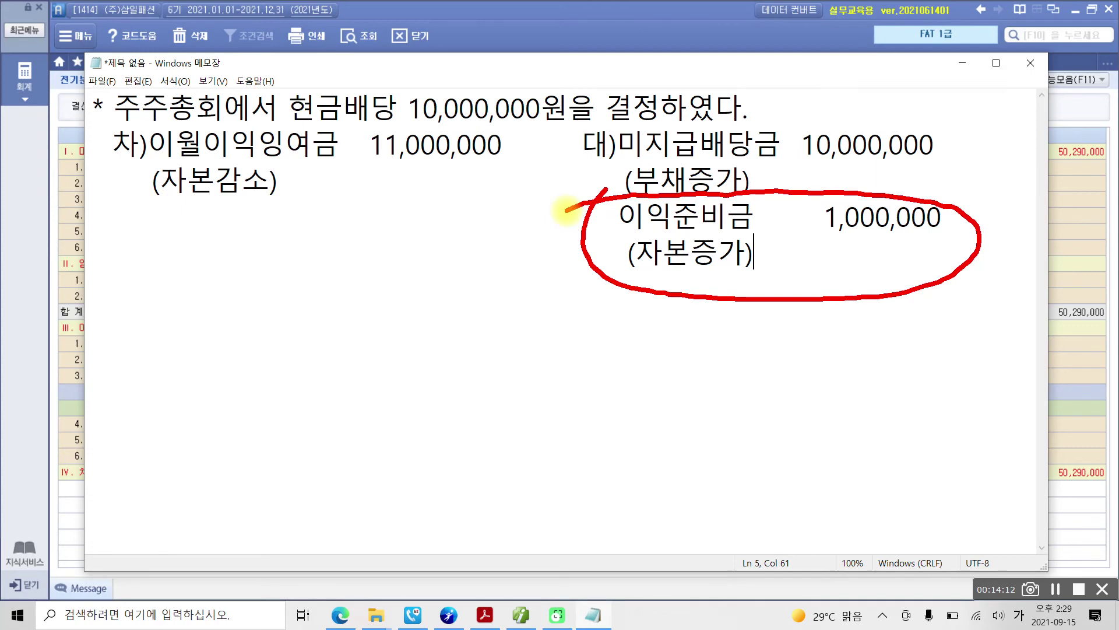
{"action": "left_click_drag", "start_coordinate": [287, 118], "coordinate": [569, 124]}
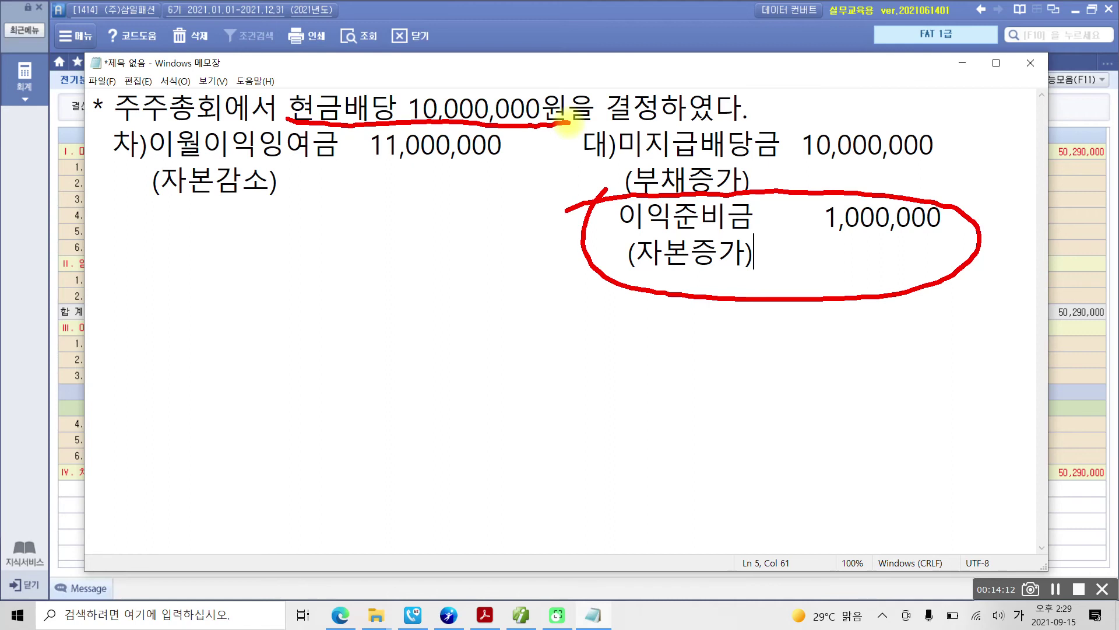
{"action": "key", "text": "Escape"}
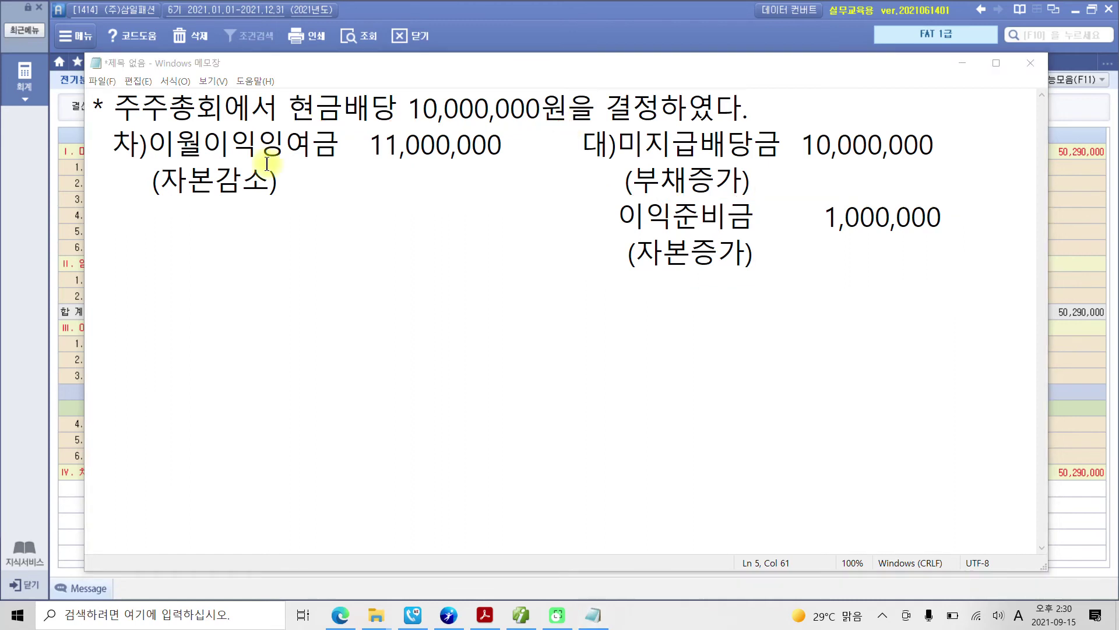
Step: Start a new line with an asterisk below the completed cash-dividend entry
{"action": "key", "text": "Return"}
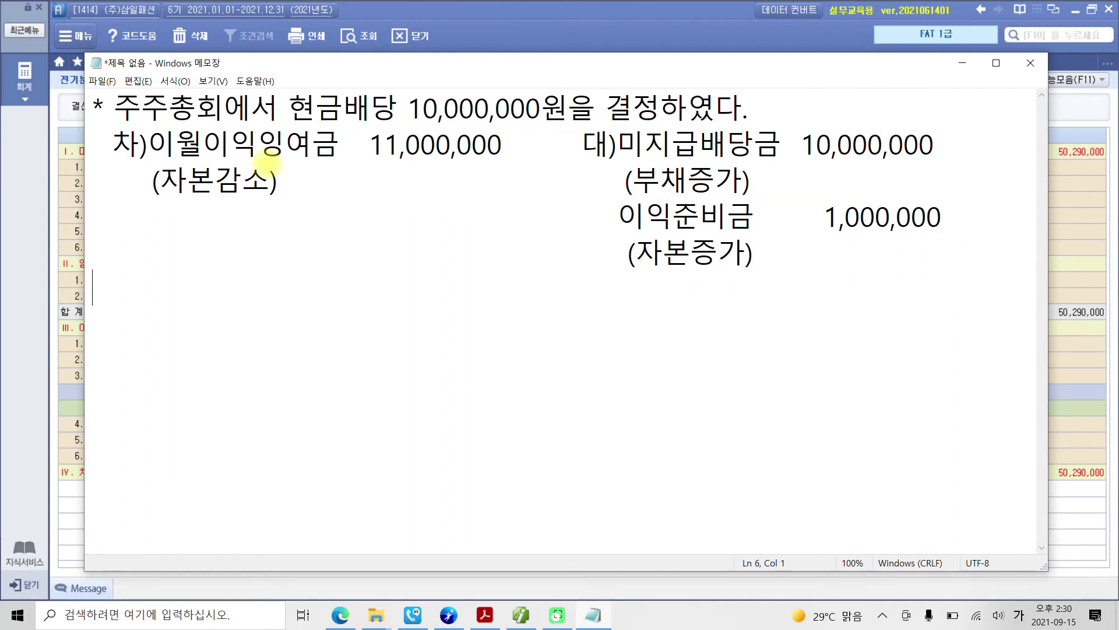
{"action": "type", "text": "*"}
Step: Switch to the accounting program and examine the 주식배당 row and its 미교부주식배당금 account alongside the 현금배당 row
{"action": "left_click", "coordinate": [485, 615]}
{"action": "left_click", "coordinate": [487, 616]}
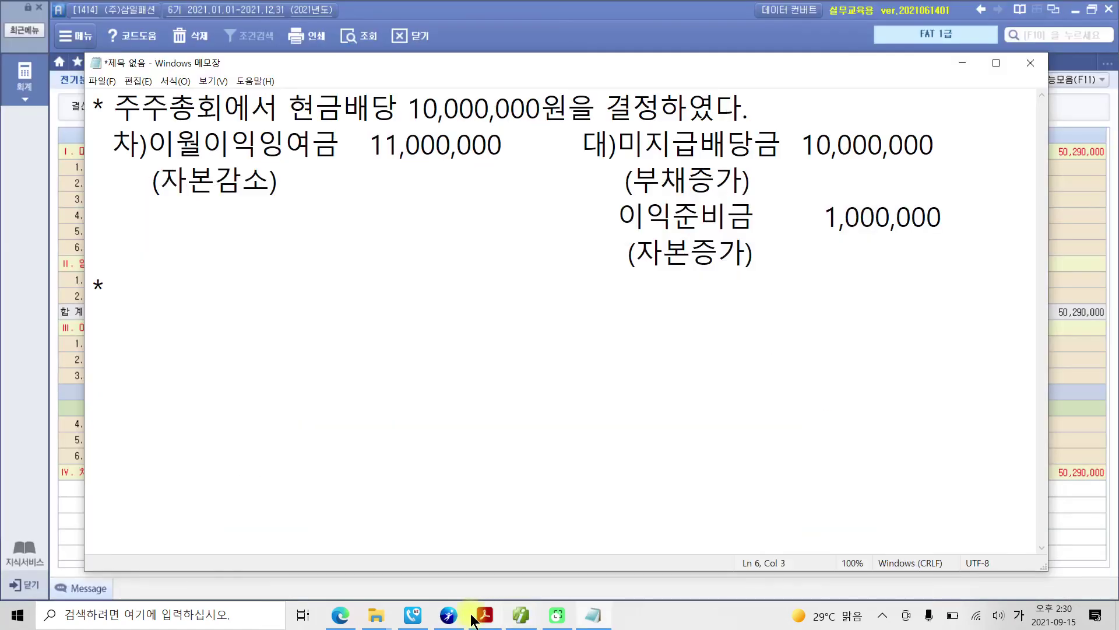
{"action": "left_click", "coordinate": [521, 617]}
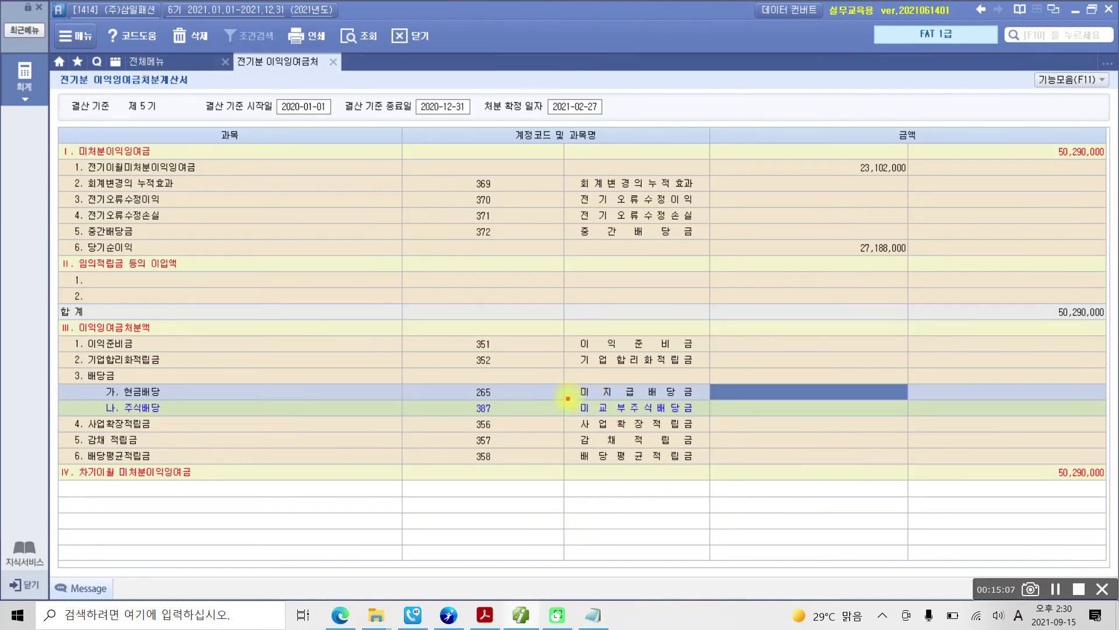
{"action": "left_click_drag", "start_coordinate": [560, 378], "coordinate": [707, 425]}
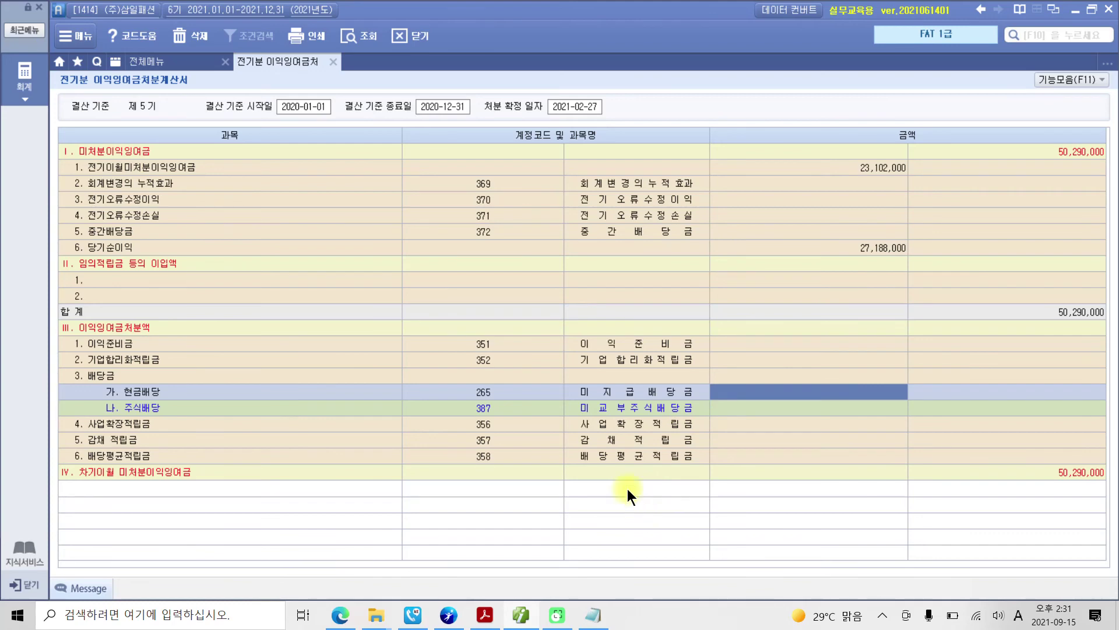
{"action": "left_click", "coordinate": [590, 615]}
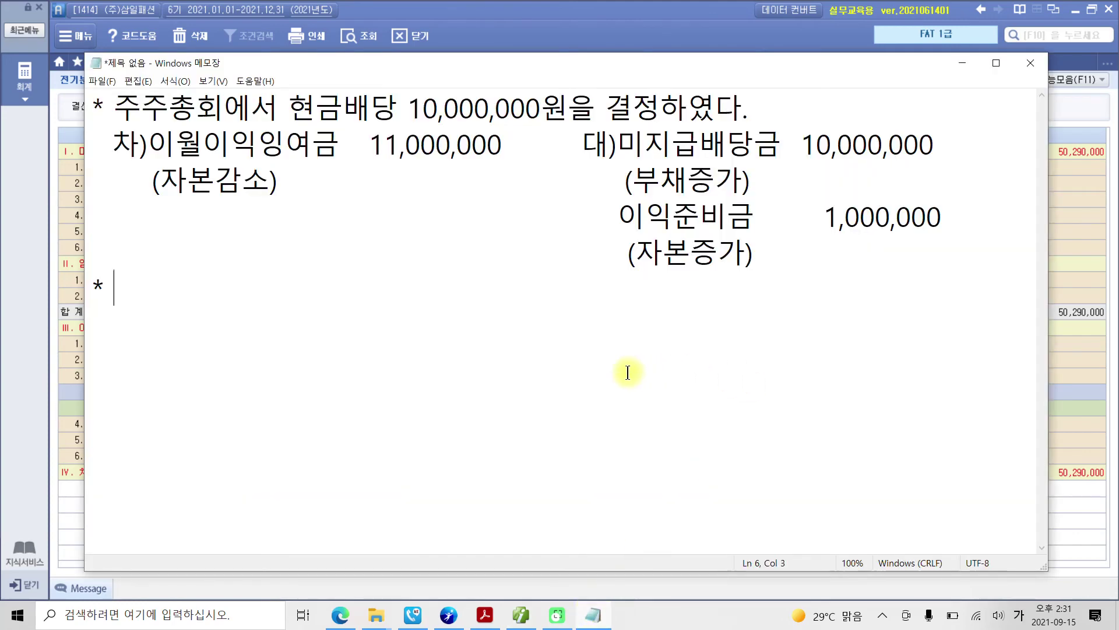
{"action": "left_click", "coordinate": [592, 616]}
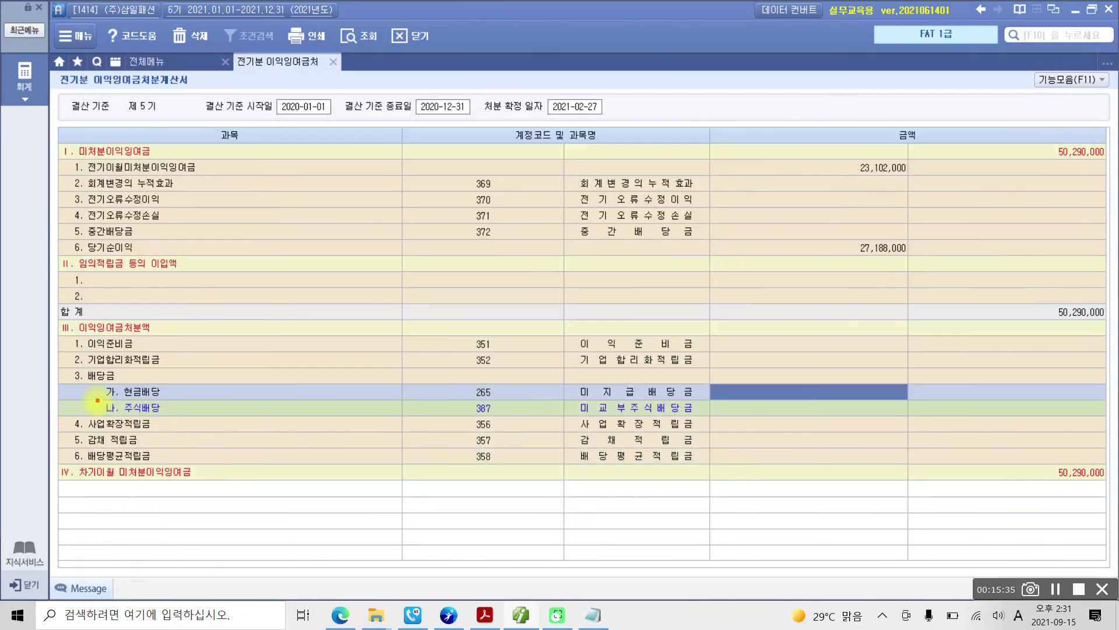
{"action": "left_click_drag", "start_coordinate": [94, 395], "coordinate": [187, 420]}
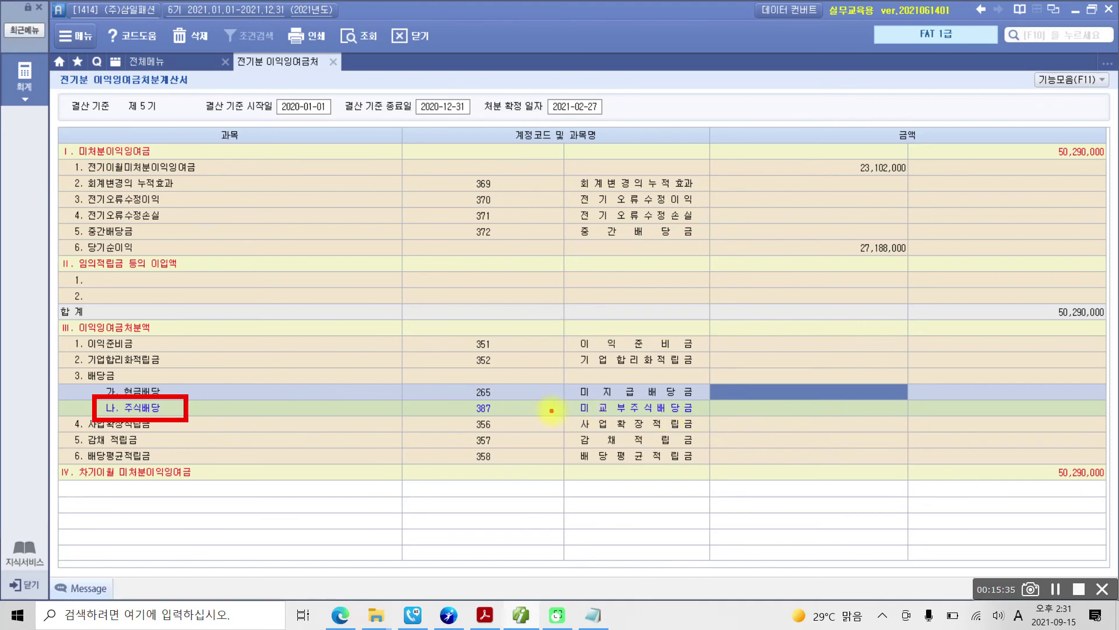
{"action": "left_click_drag", "start_coordinate": [557, 418], "coordinate": [700, 417]}
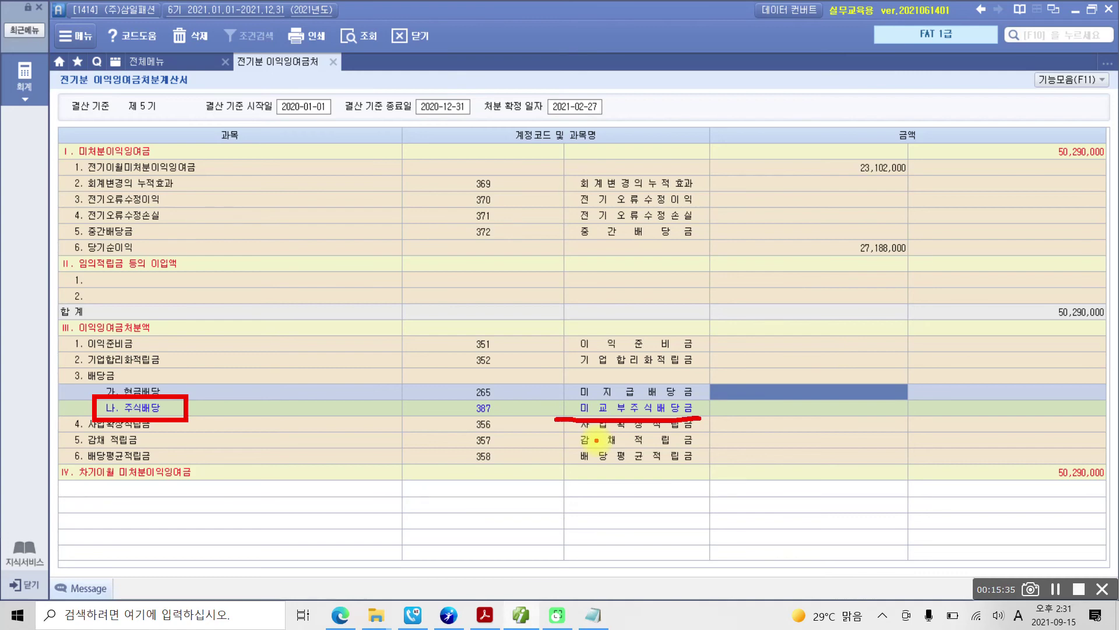
{"action": "key", "text": "Escape"}
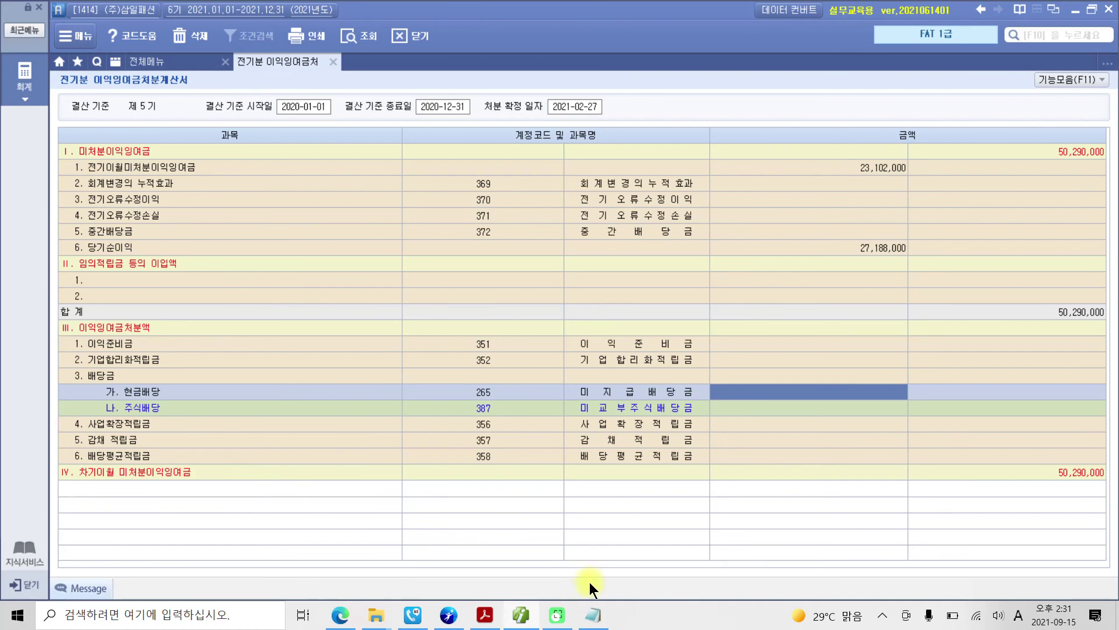
Step: Switch to Notepad and write "주주총회에서 주식배당 10,000,000원을 결정하였다." after the second asterisk
{"action": "left_click", "coordinate": [593, 615]}
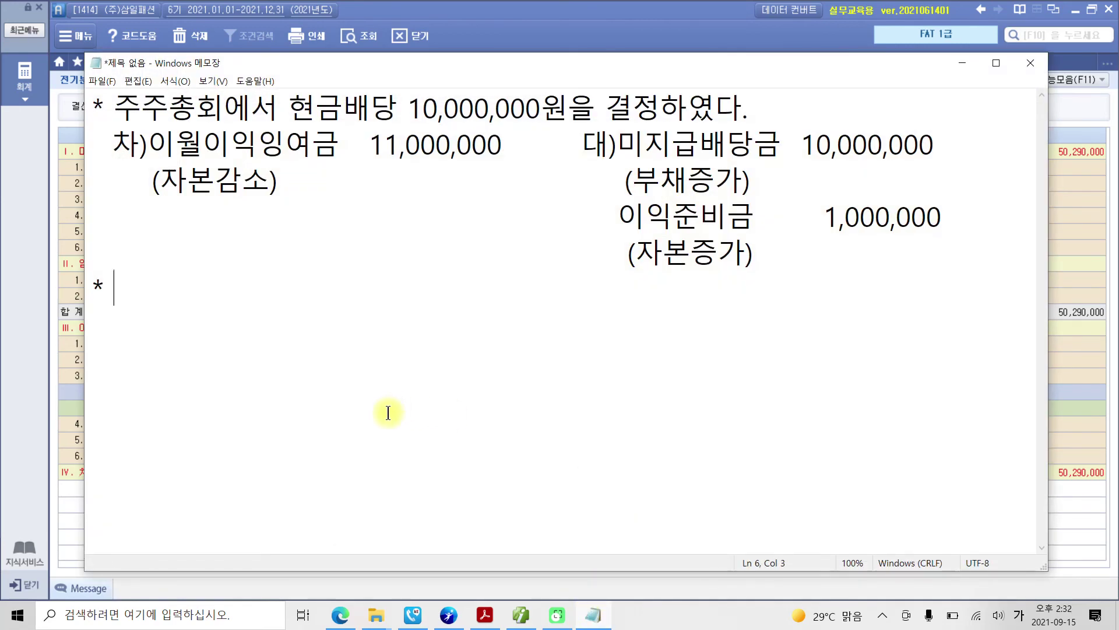
{"action": "type", "text": "주주총ㅇ"}
{"action": "key", "text": "BackSpace"}
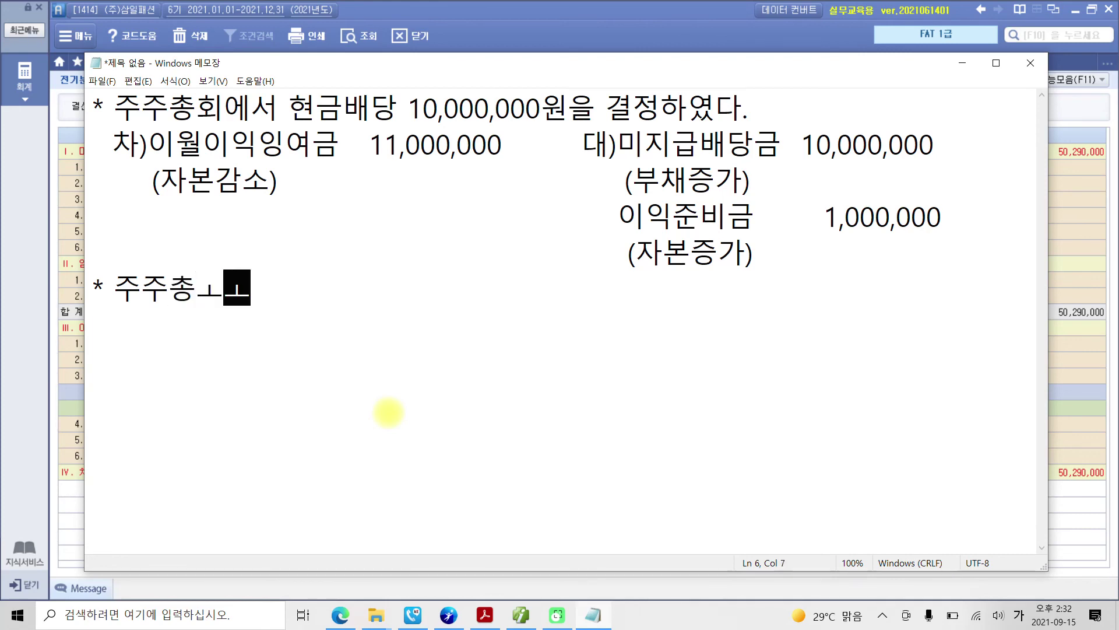
{"action": "type", "text": "호회에서 "}
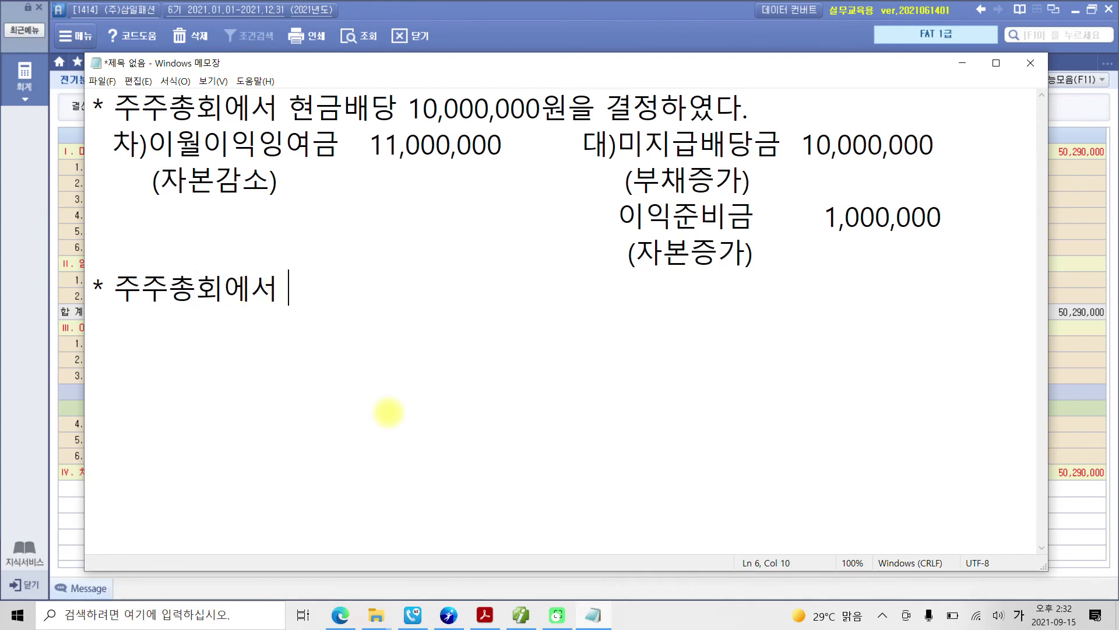
{"action": "type", "text": "주식배"}
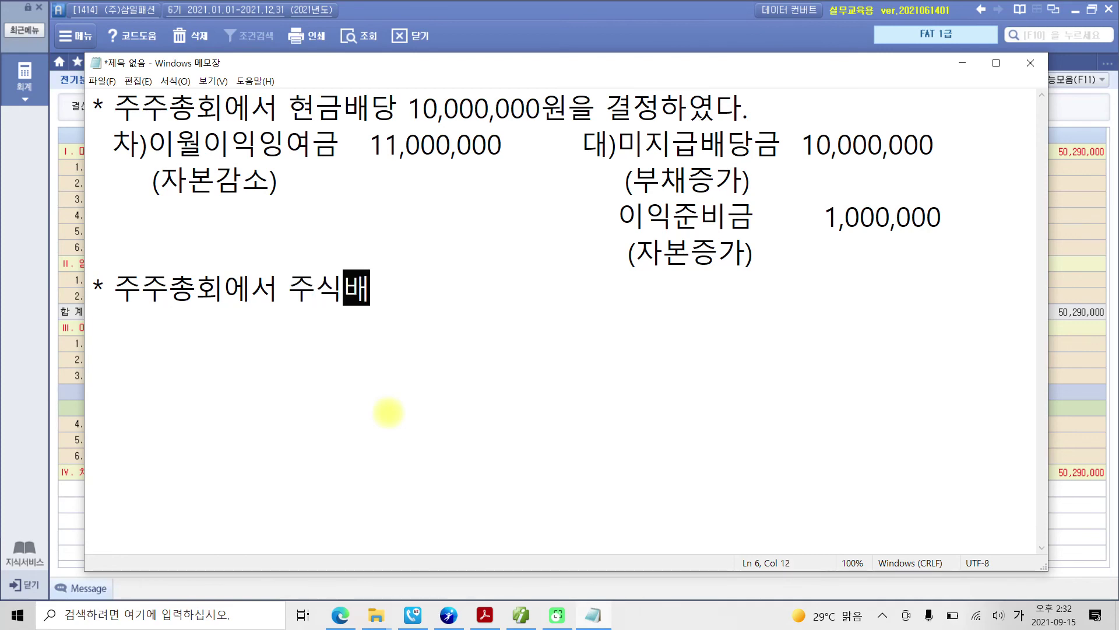
{"action": "type", "text": "당 10,"}
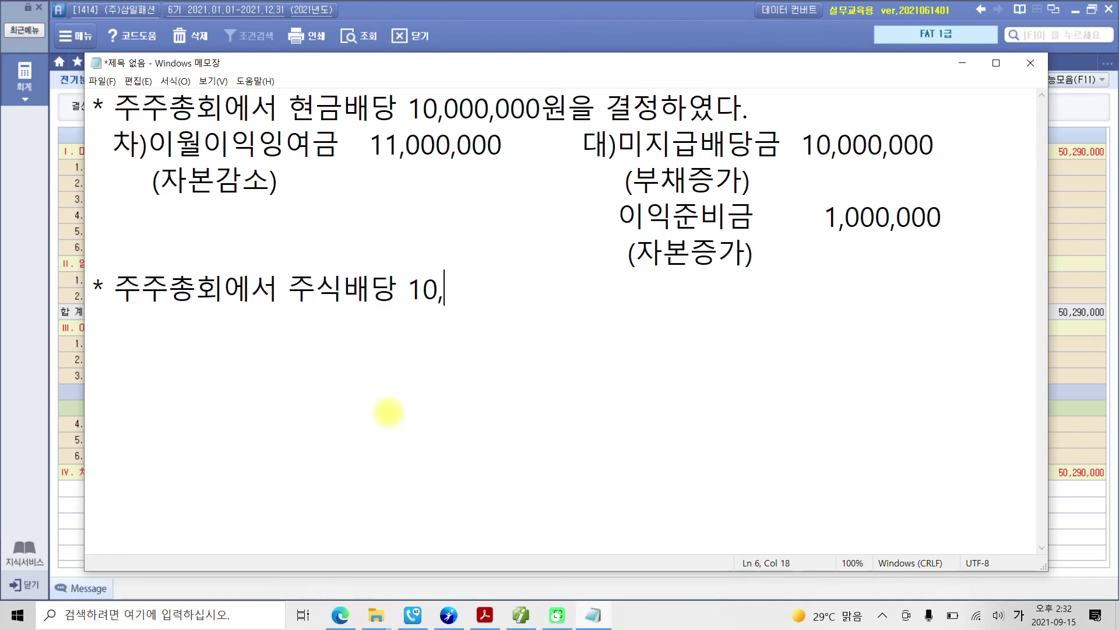
{"action": "type", "text": "000,00"}
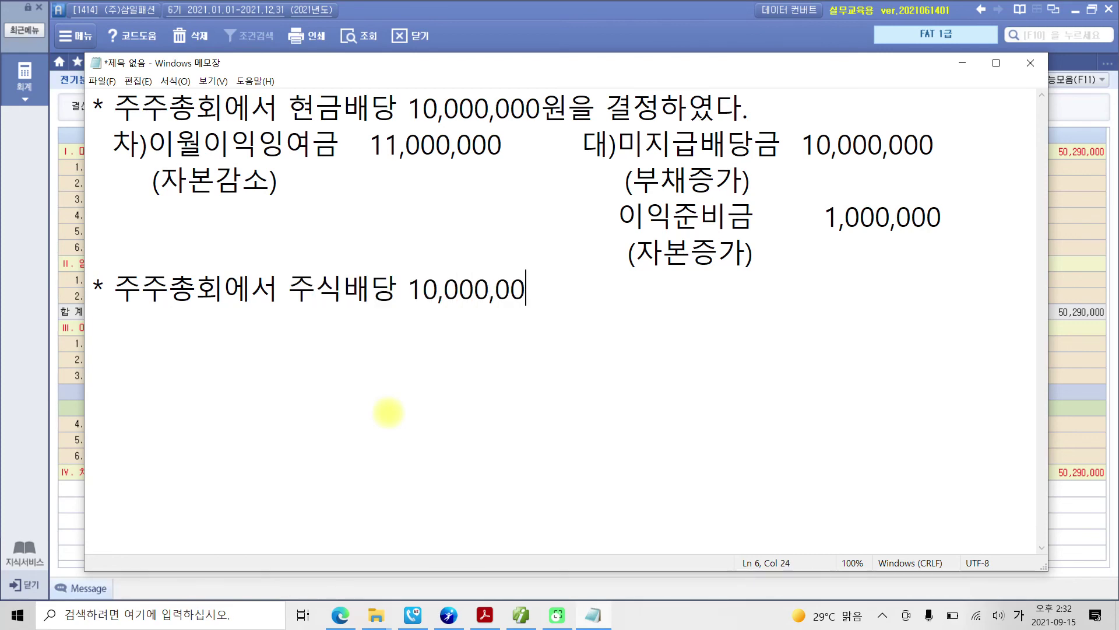
{"action": "type", "text": "0워을"}
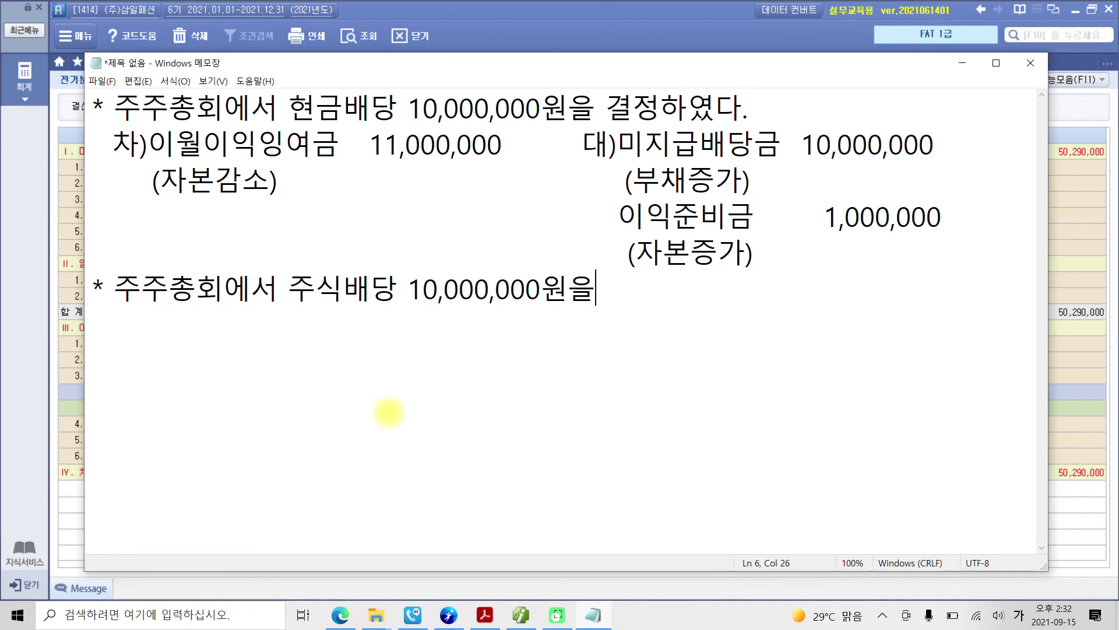
{"action": "type", "text": " 결정하였다."}
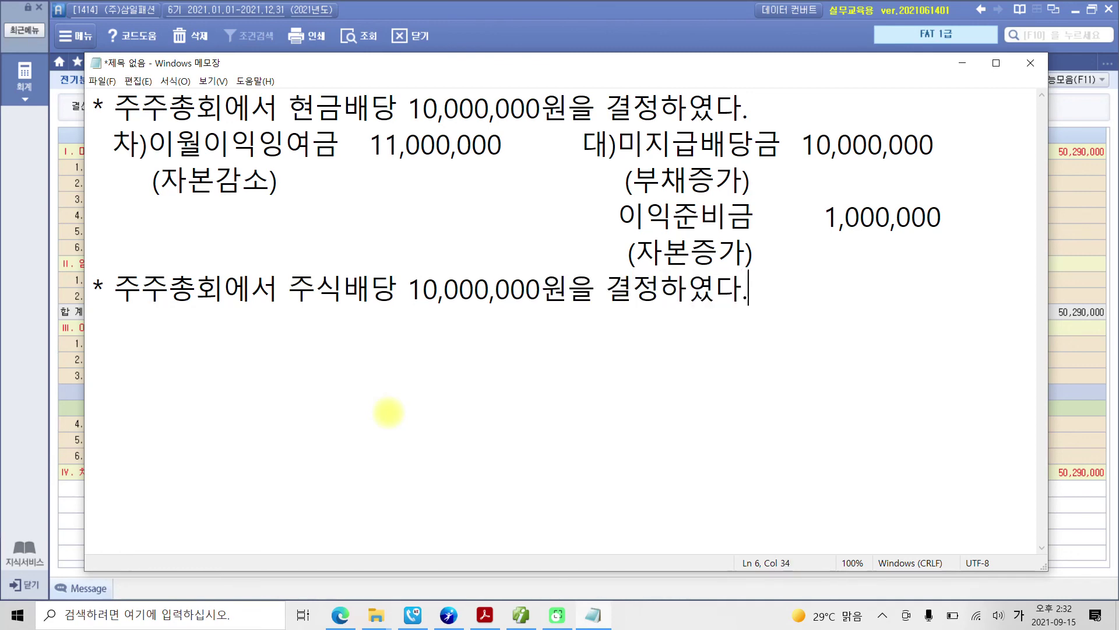
Step: Insert a blank line between the cash-dividend entry and the 주식배당 sentence
{"action": "key", "text": "Home"}
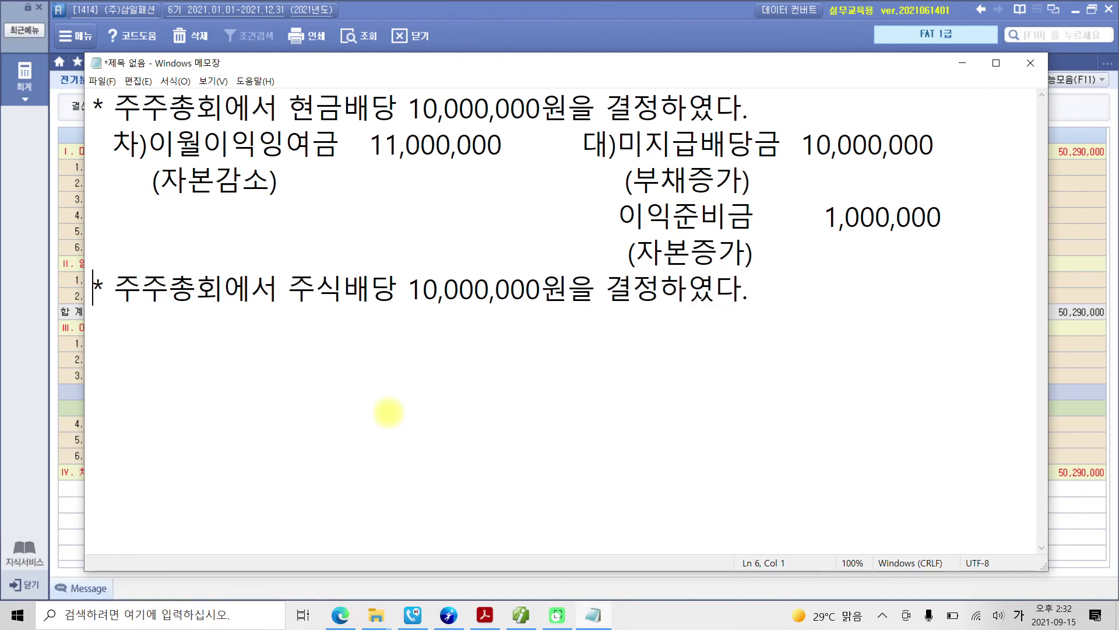
{"action": "key", "text": "Return"}
{"action": "key", "text": "End"}
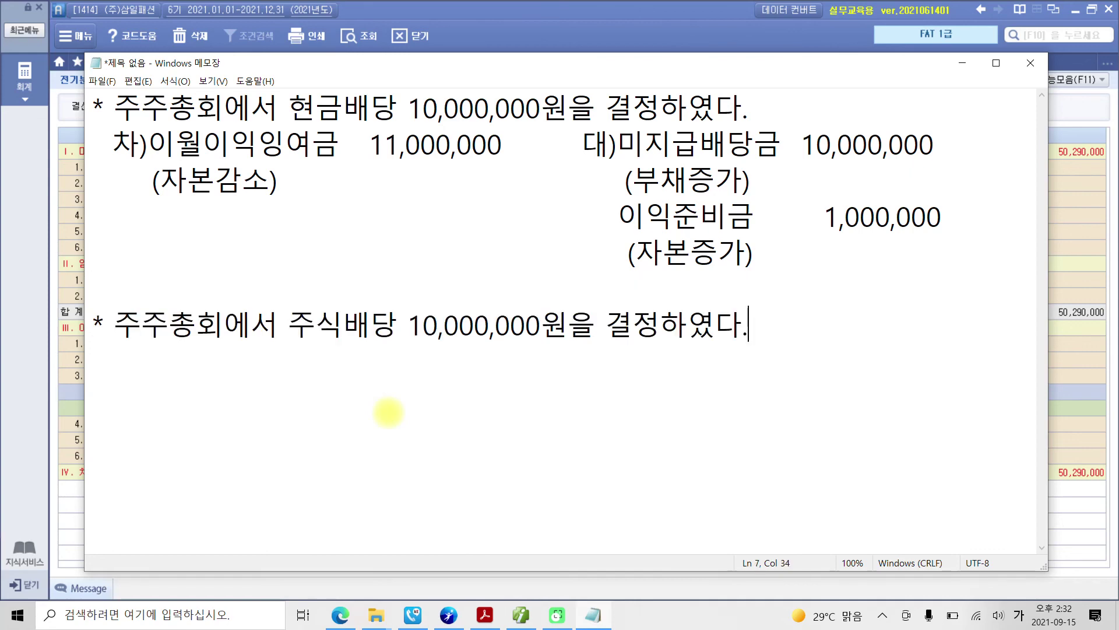
Step: Add the debit entry "차)이월이익잉여금 10,000,000" on a new line below the 주식배당 sentence
{"action": "key", "text": "Return"}
{"action": "type", "text": "차"}
{"action": "type", "text": ")ㅇ"}
{"action": "type", "text": "이월"}
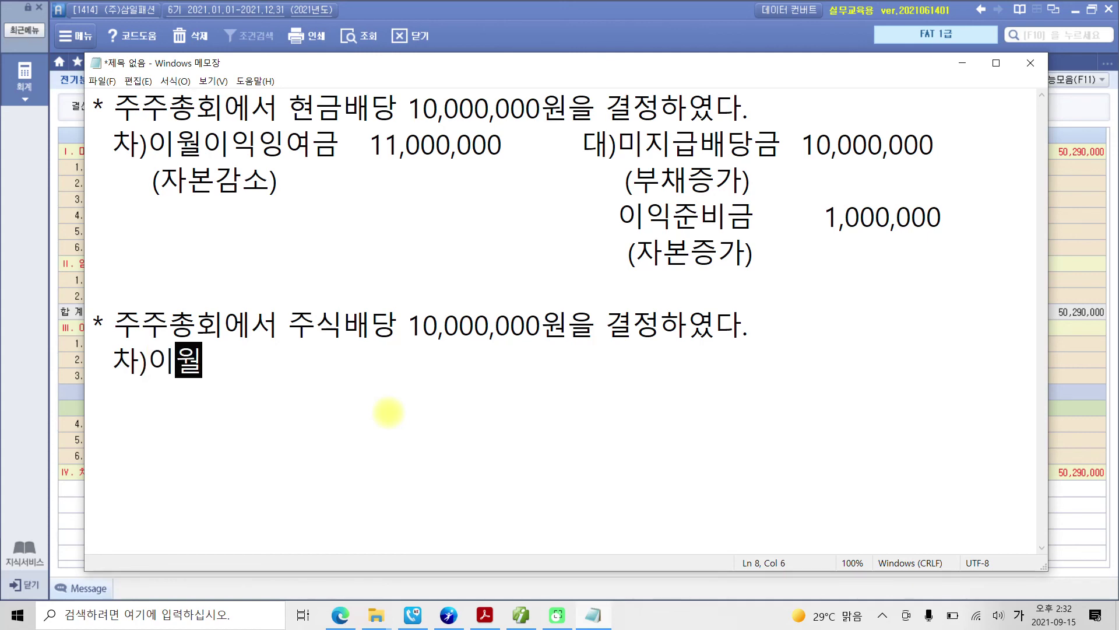
{"action": "type", "text": "잉익잉"}
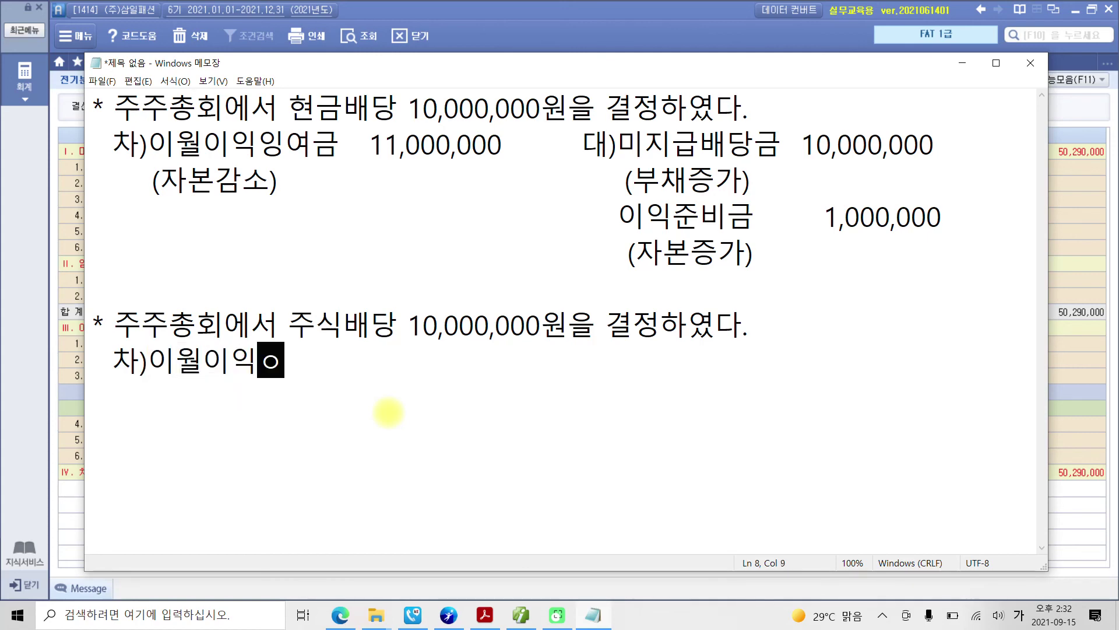
{"action": "type", "text": "여금"}
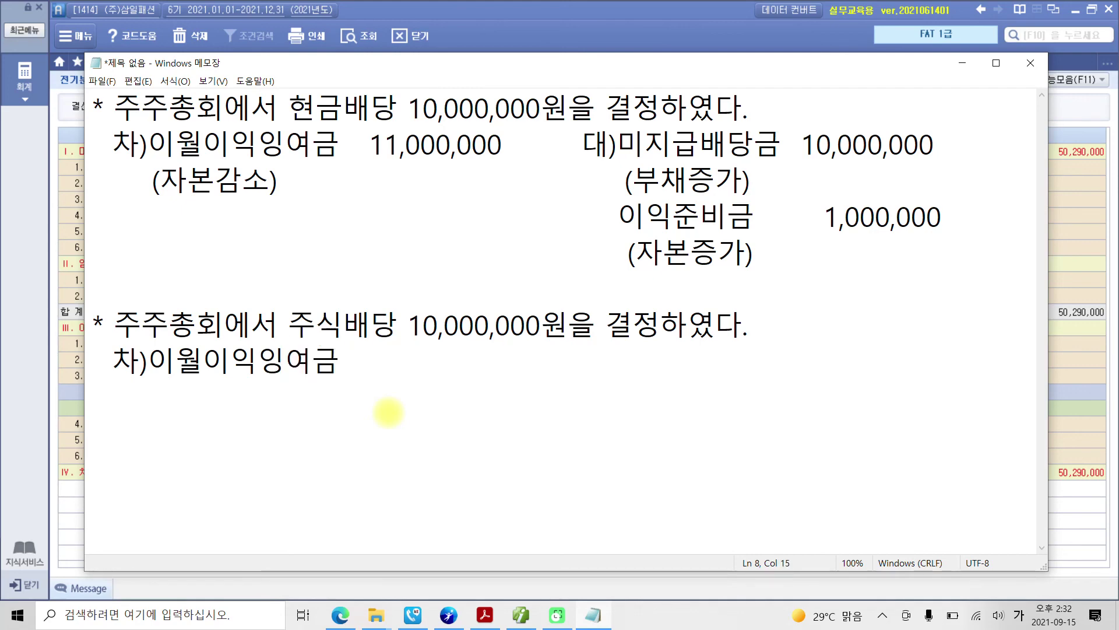
{"action": "type", "text": "10,000"}
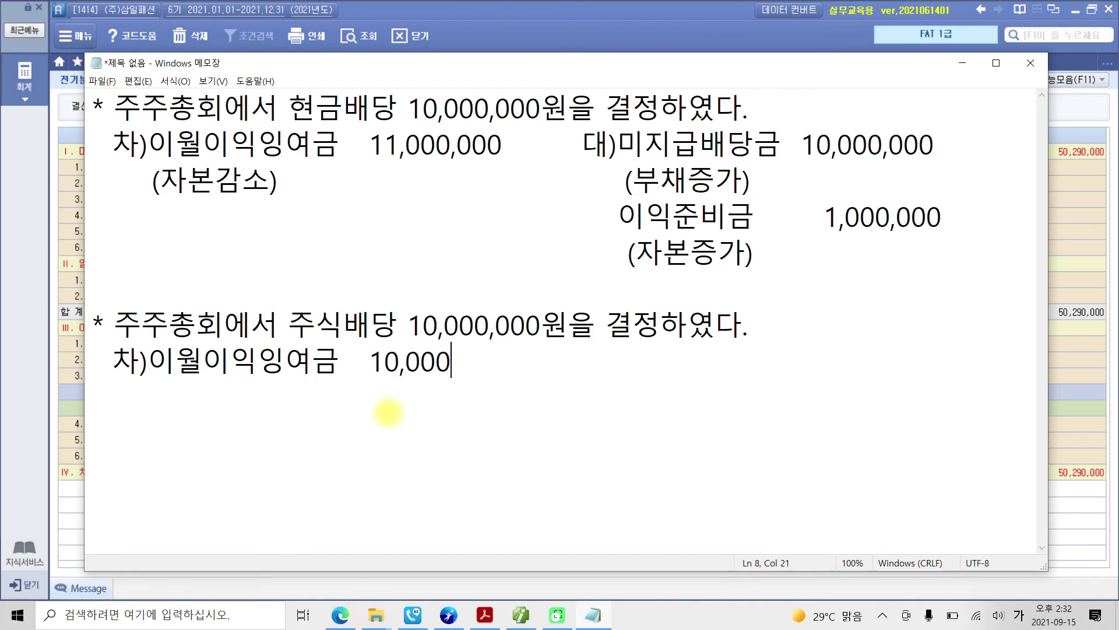
{"action": "type", "text": ",000"}
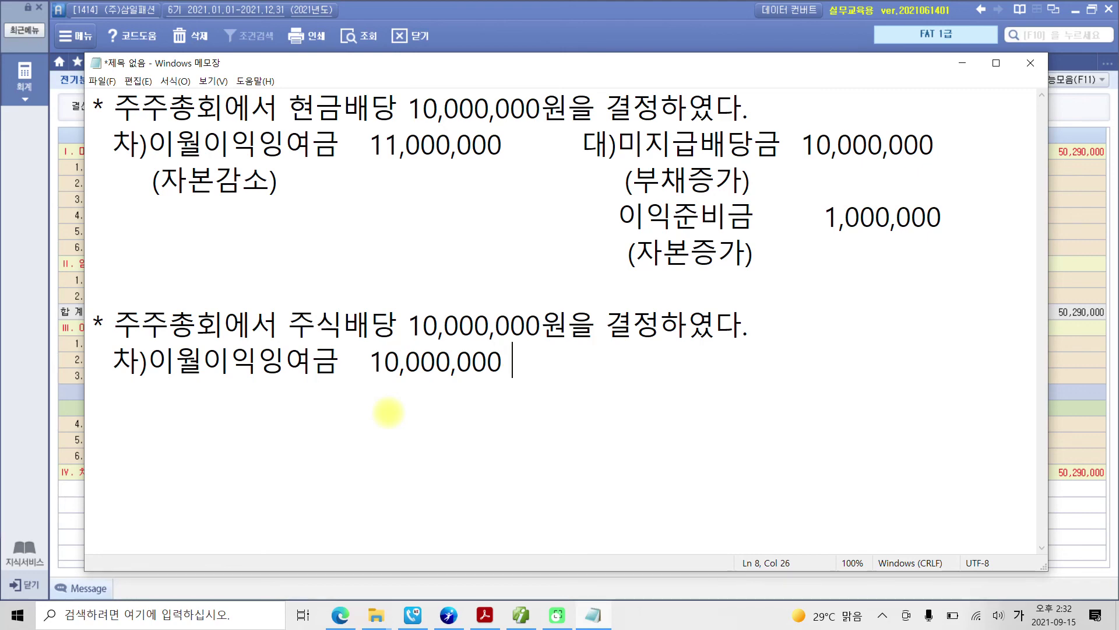
Step: Add the credit entry "대)미교부주식배당금 10,000,000" on the same line, aligned with the credit entry of the cash-dividend example
{"action": "key", "text": "BackSpace"}
{"action": "key", "text": "BackSpace"}
{"action": "type", "text": "대"}
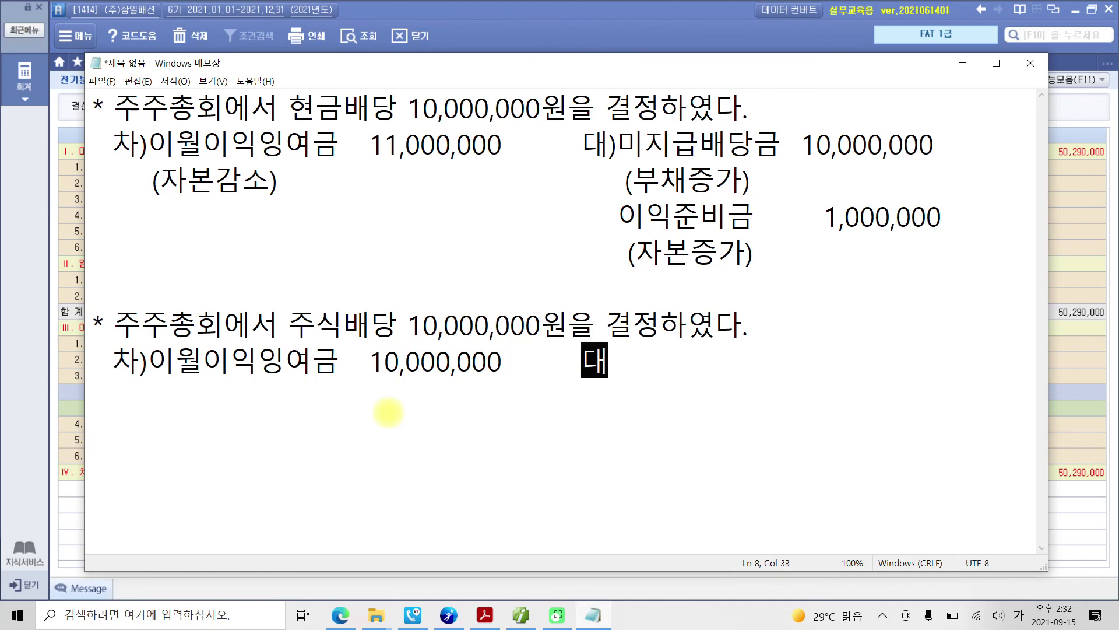
{"action": "type", "text": ")미"}
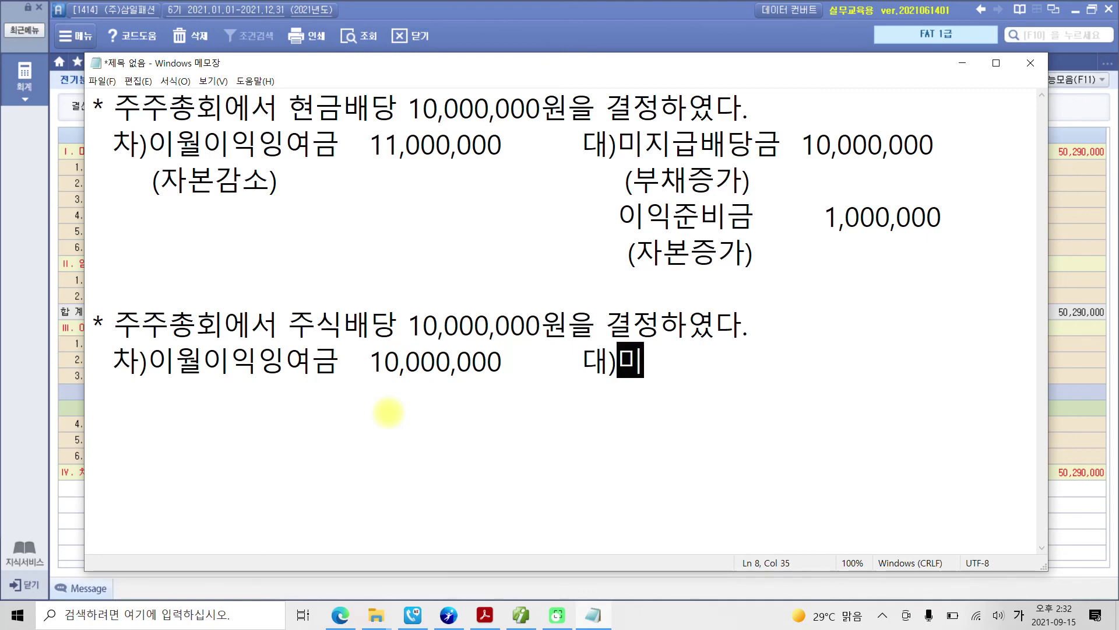
{"action": "type", "text": "ㅂ"}
{"action": "key", "text": "BackSpace"}
{"action": "type", "text": "교부"}
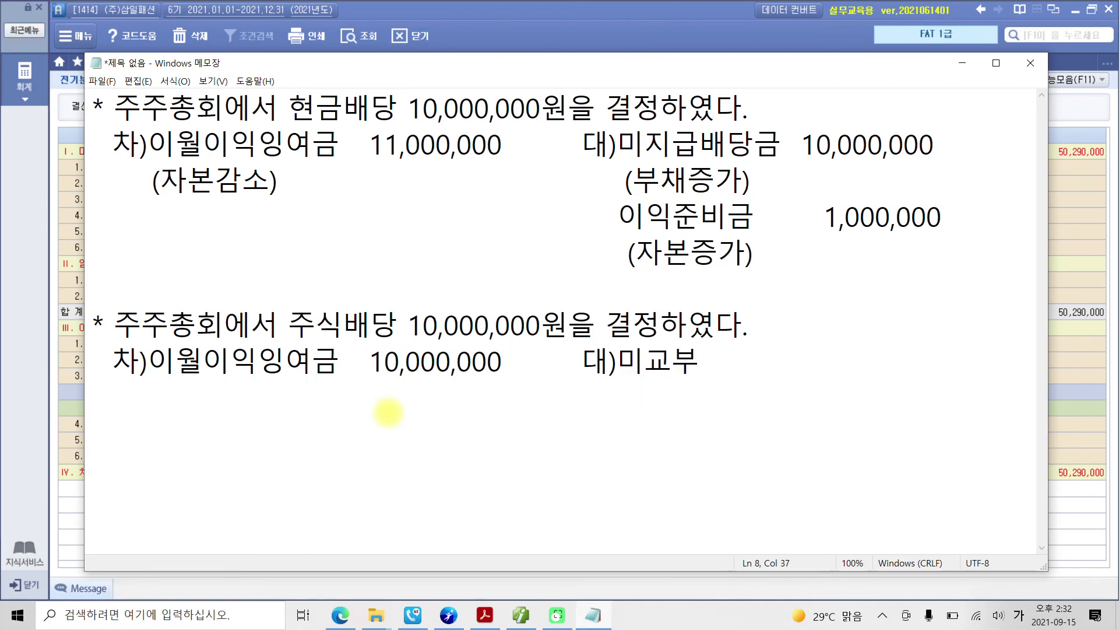
{"action": "type", "text": "주식"}
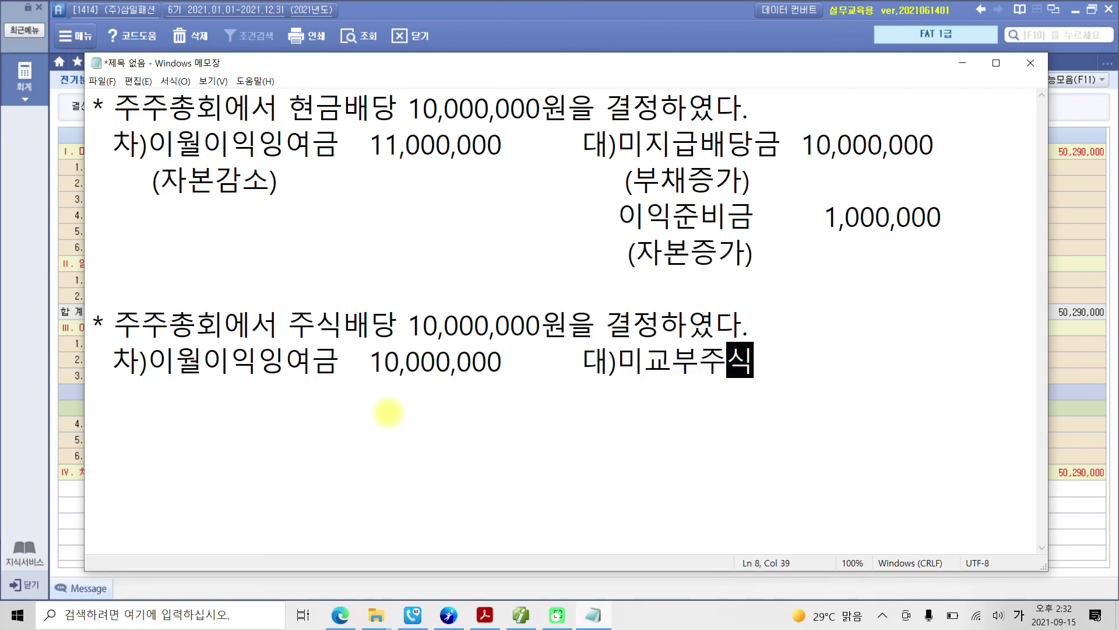
{"action": "type", "text": "배다당금  "}
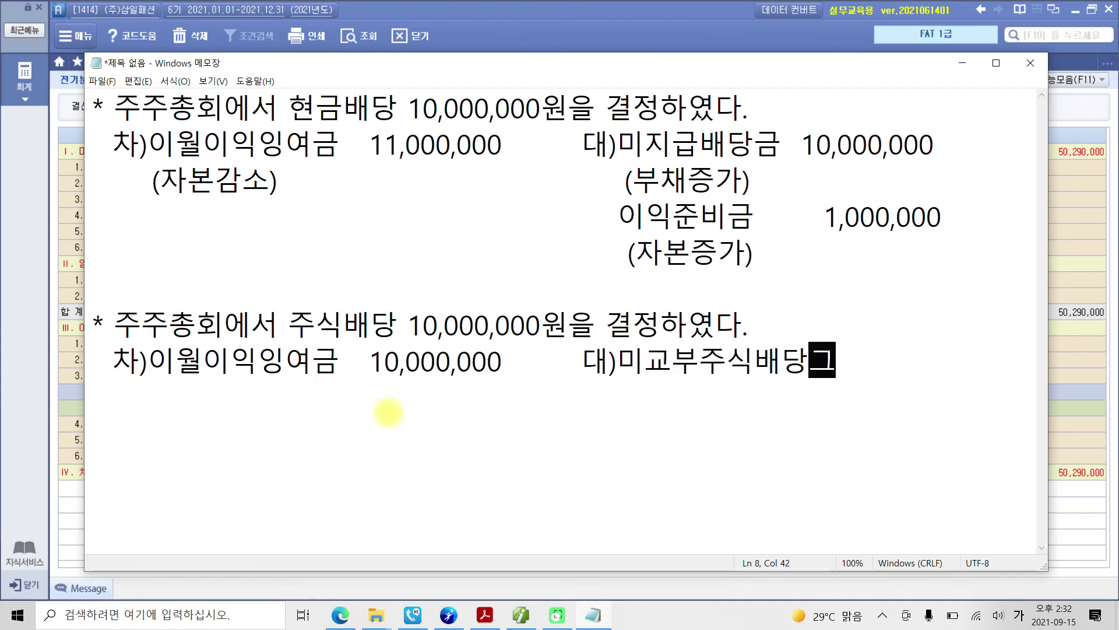
{"action": "type", "text": "10,000"}
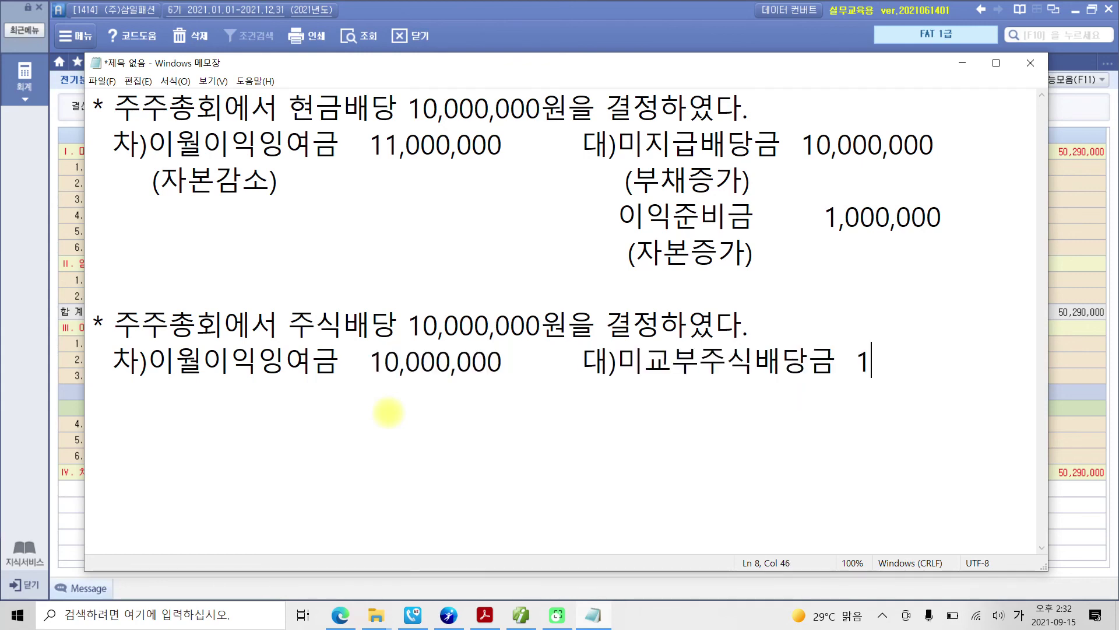
{"action": "type", "text": ",000"}
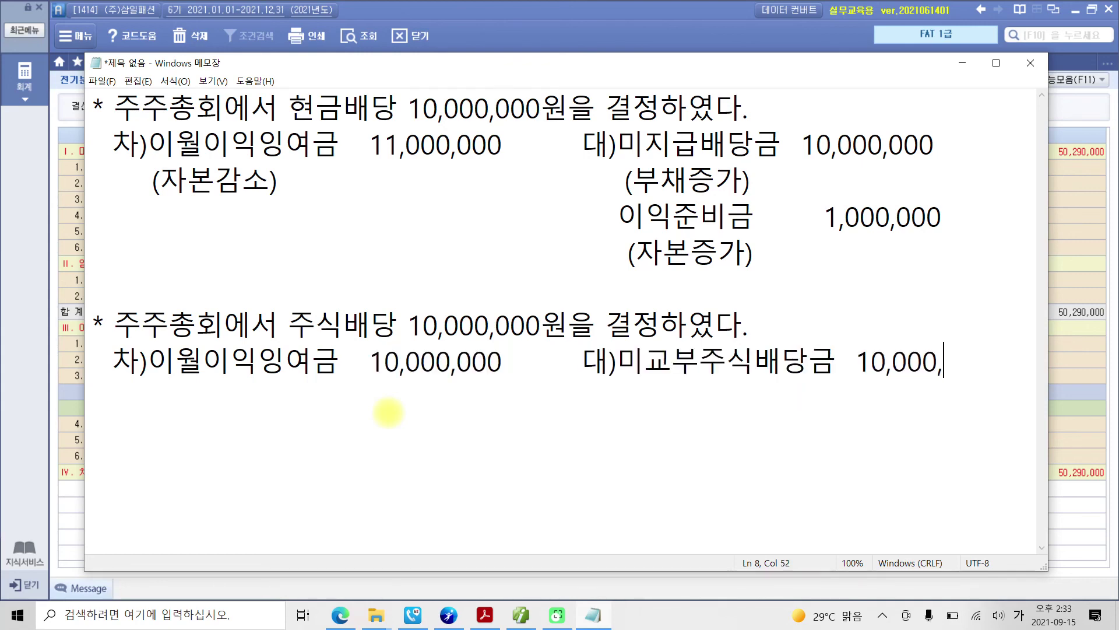
Step: Label the stock-dividend debit entry "(자본감소)" on the line below it
{"action": "key", "text": "Return"}
{"action": "type", "text": "("}
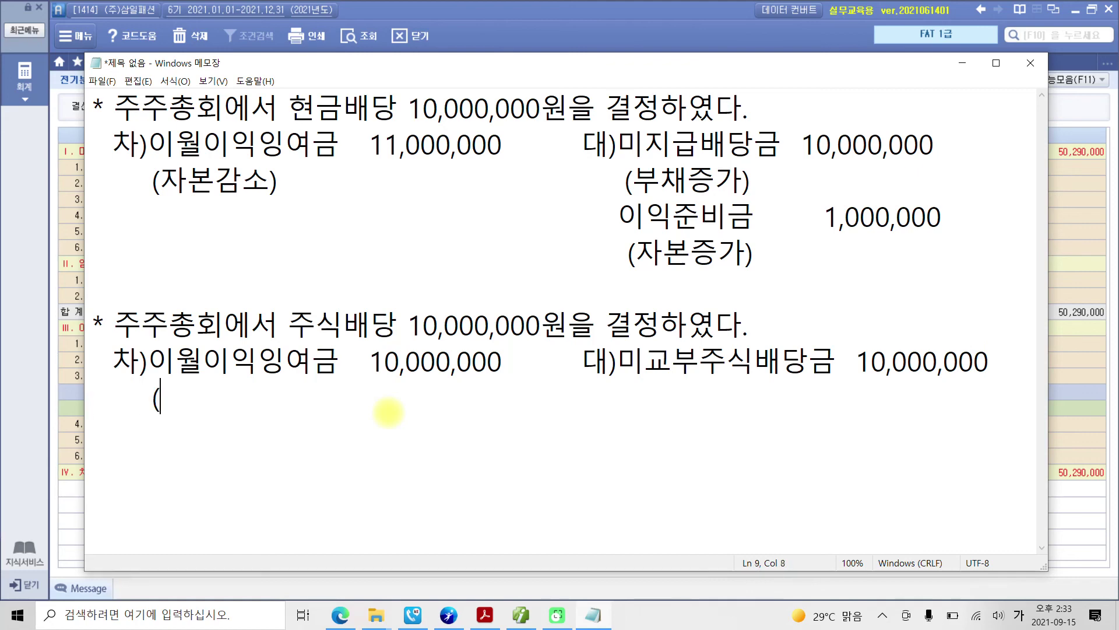
{"action": "type", "text": "자본감소"}
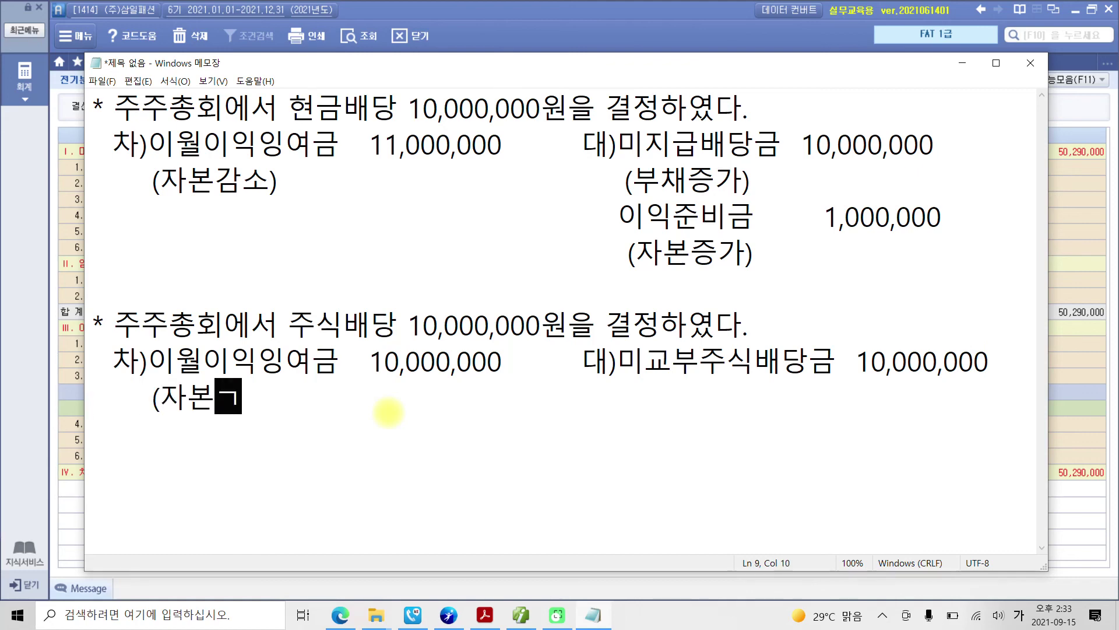
{"action": "type", "text": ")"}
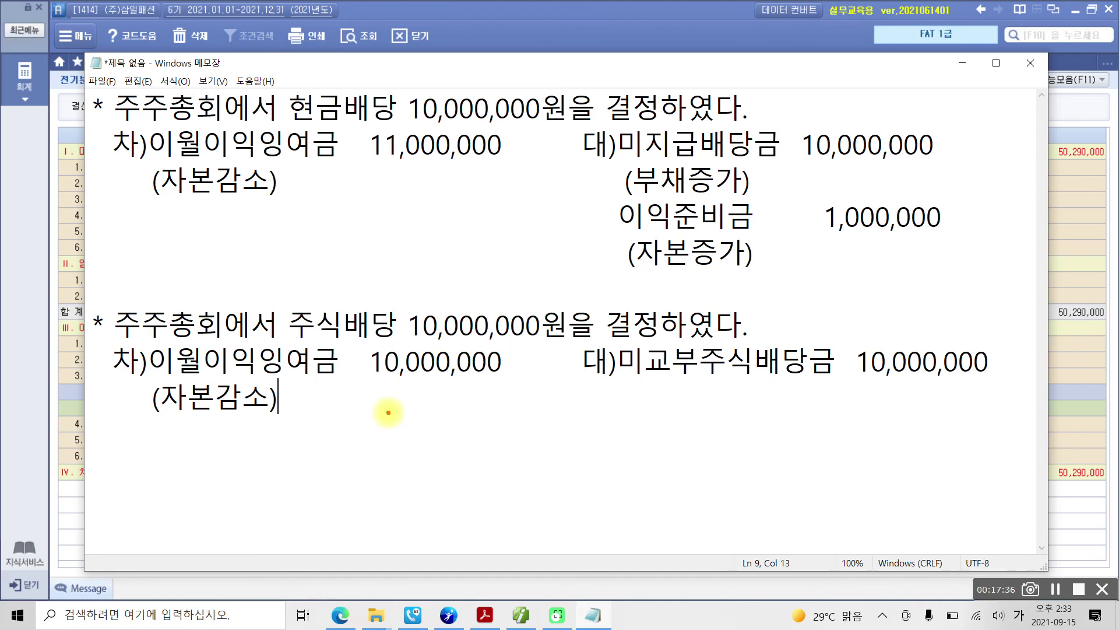
Step: Examine the 미교부주식배당금 credit entry against the 부채증가 and 자본증가 labels of the cash-dividend example
{"action": "left_click_drag", "start_coordinate": [627, 382], "coordinate": [634, 433]}
{"action": "mouse_move", "coordinate": [862, 392]}
{"action": "left_mouse_down"}
{"action": "mouse_move", "coordinate": [870, 400]}
{"action": "mouse_move", "coordinate": [845, 452]}
{"action": "left_mouse_up"}
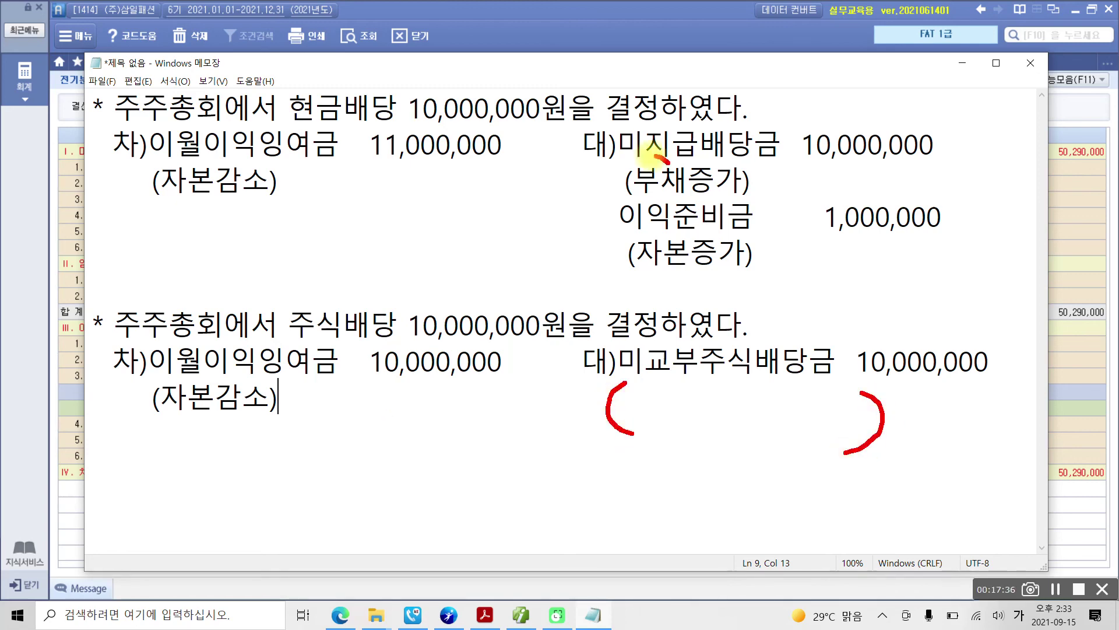
{"action": "mouse_move", "coordinate": [646, 157]}
{"action": "left_mouse_down"}
{"action": "mouse_move", "coordinate": [760, 189]}
{"action": "mouse_move", "coordinate": [642, 162]}
{"action": "left_mouse_up"}
{"action": "left_click_drag", "start_coordinate": [627, 383], "coordinate": [846, 378]}
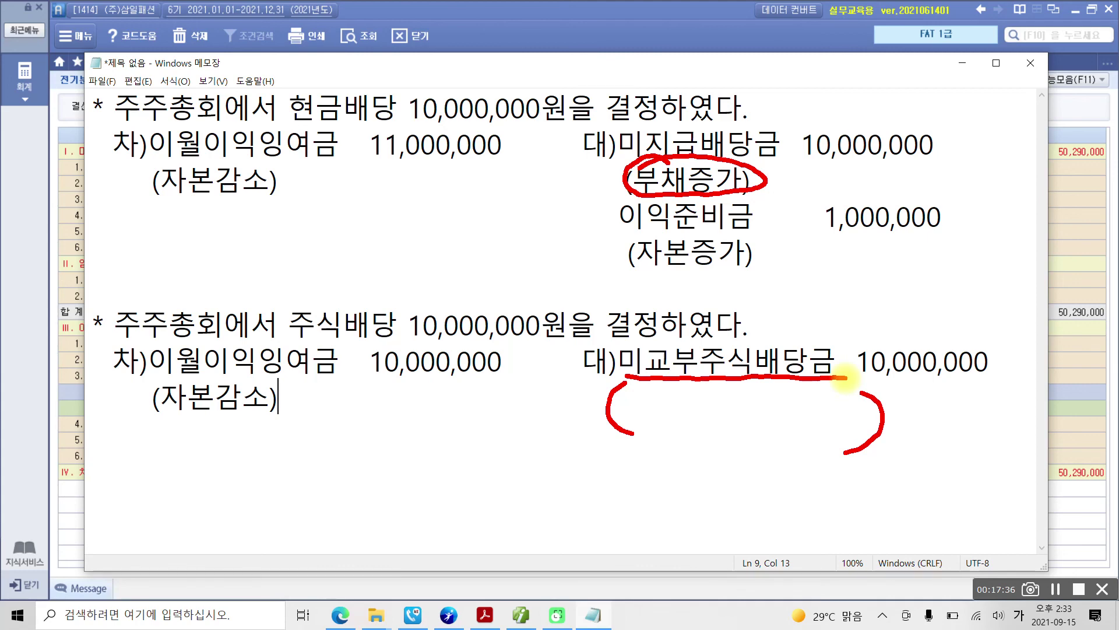
{"action": "mouse_move", "coordinate": [640, 146]}
{"action": "left_mouse_down"}
{"action": "mouse_move", "coordinate": [204, 291]}
{"action": "mouse_move", "coordinate": [166, 284]}
{"action": "left_mouse_up"}
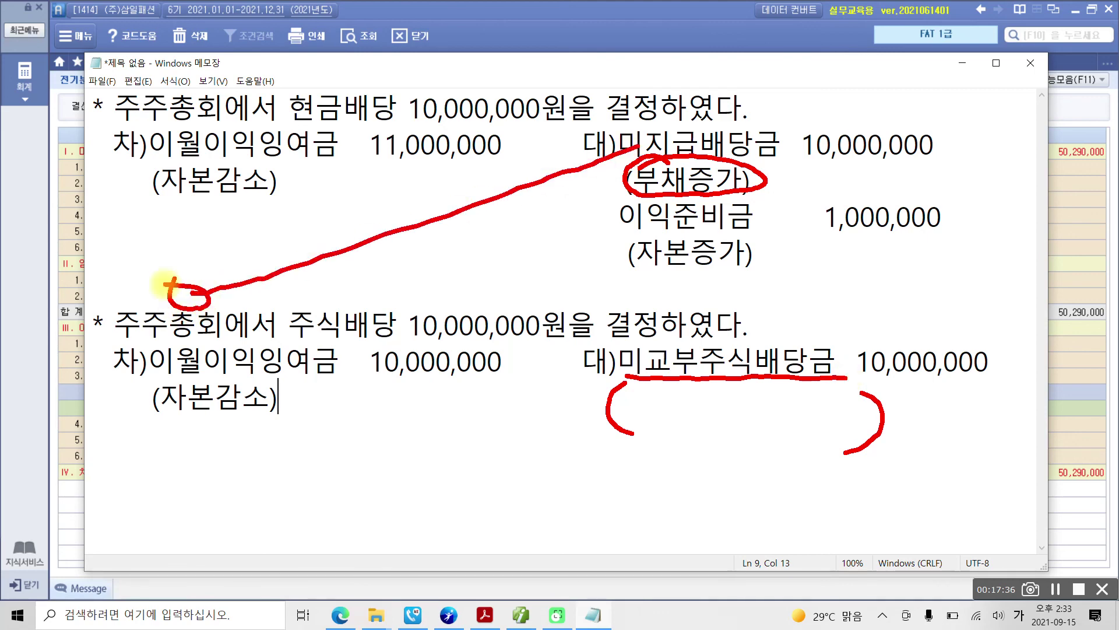
{"action": "left_click_drag", "start_coordinate": [625, 259], "coordinate": [680, 267]}
{"action": "left_click_drag", "start_coordinate": [619, 274], "coordinate": [685, 280]}
{"action": "left_click_drag", "start_coordinate": [694, 275], "coordinate": [708, 281]}
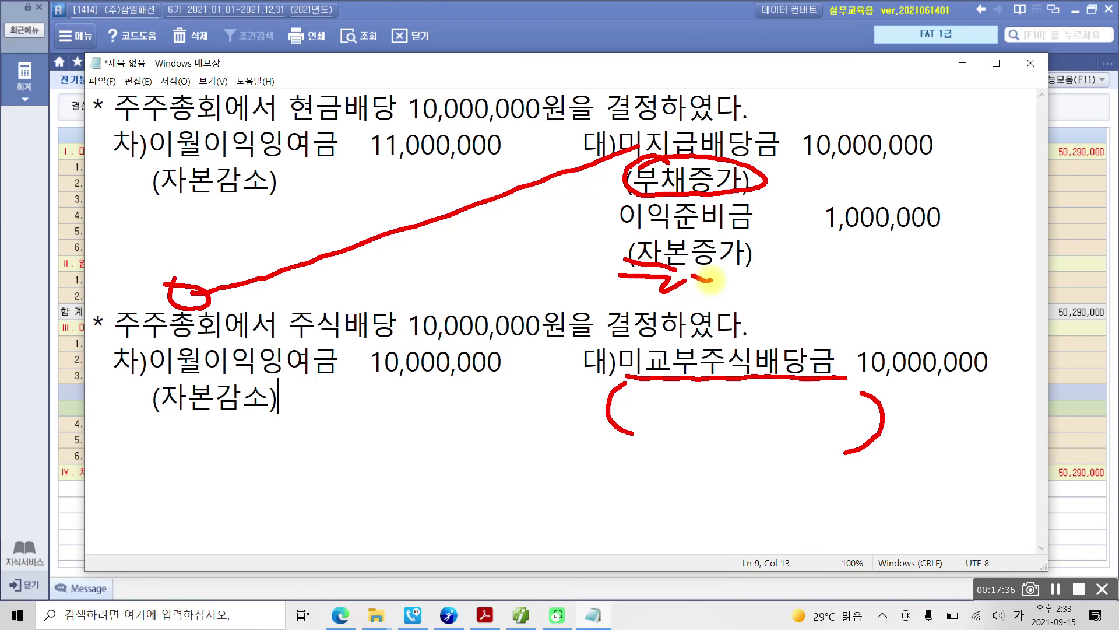
{"action": "key", "text": "Escape"}
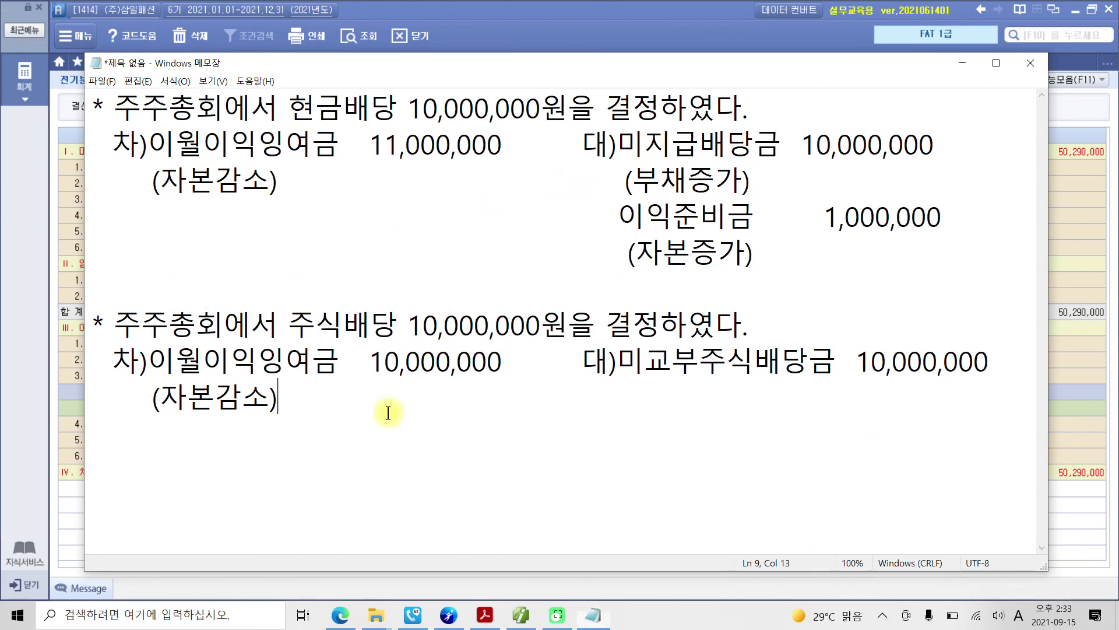